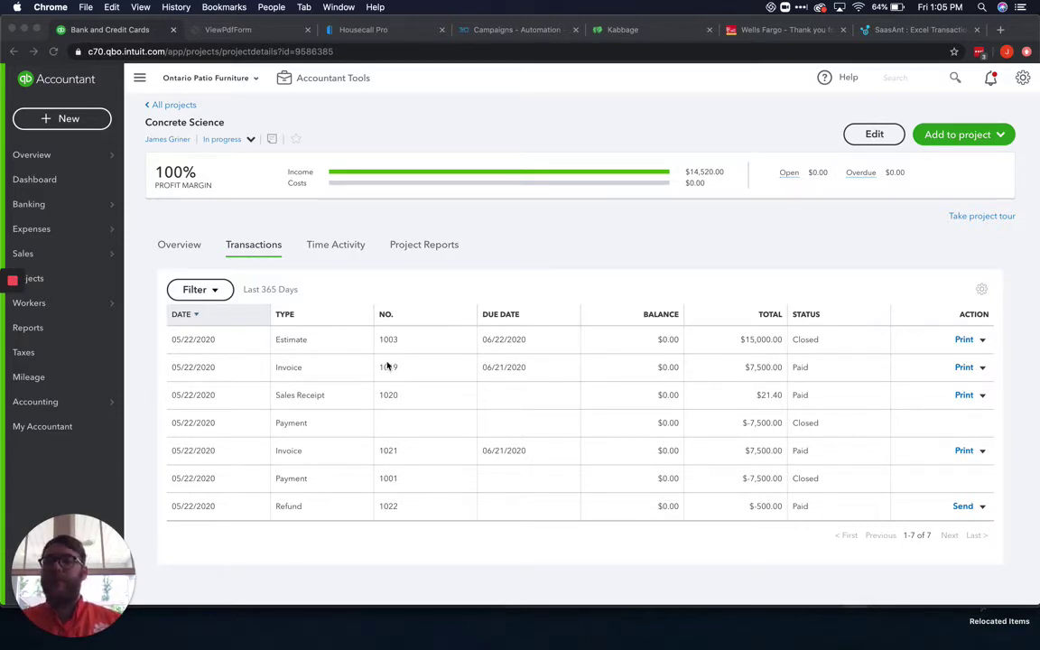
- Start a new purchase order and add Trane as its new vendor
{"action": "left_click", "coordinate": [73, 120]}
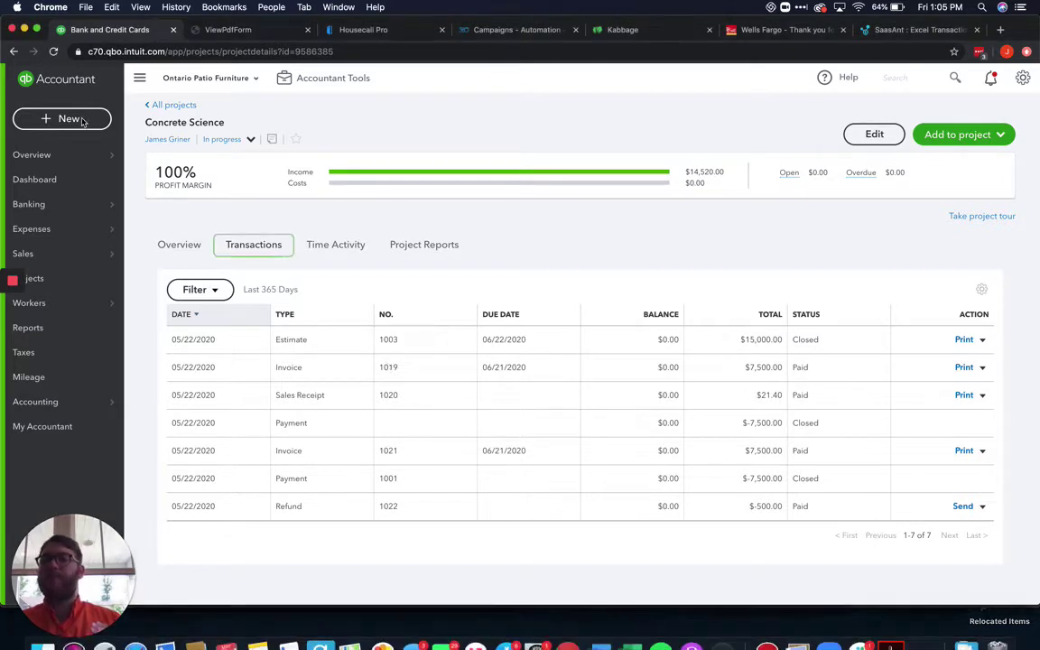
{"action": "left_click", "coordinate": [70, 121]}
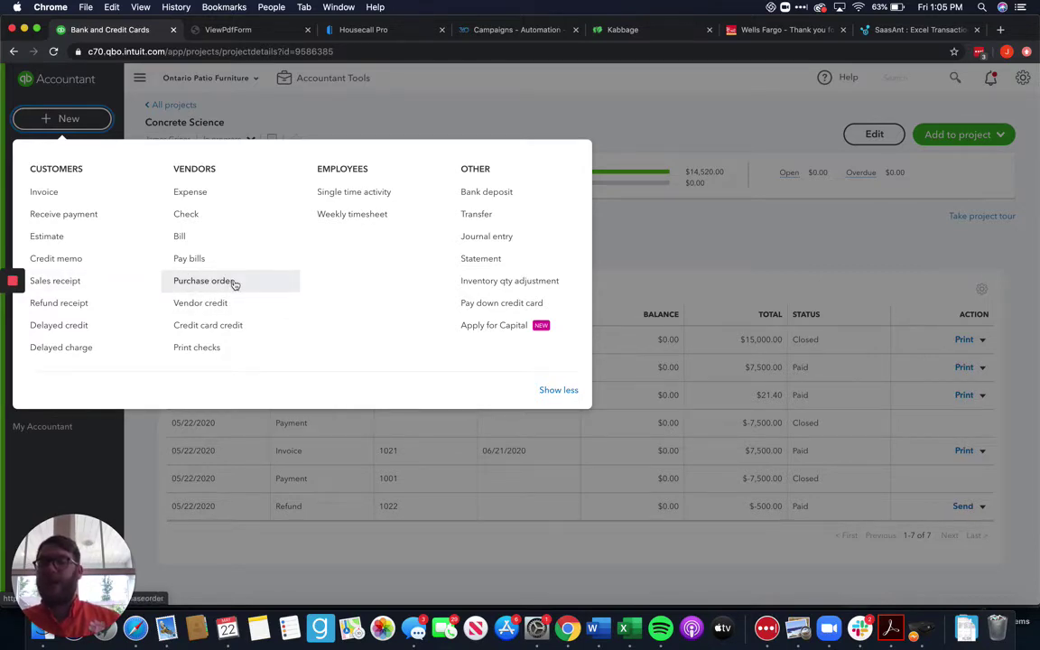
{"action": "left_click", "coordinate": [234, 284]}
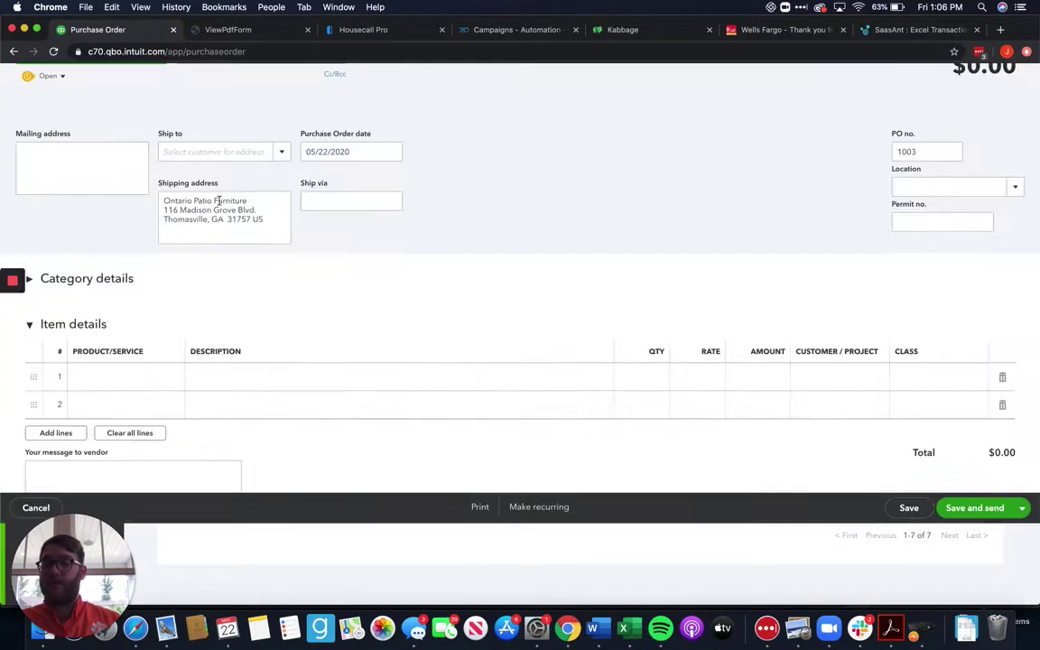
{"action": "type", "text": "T"}
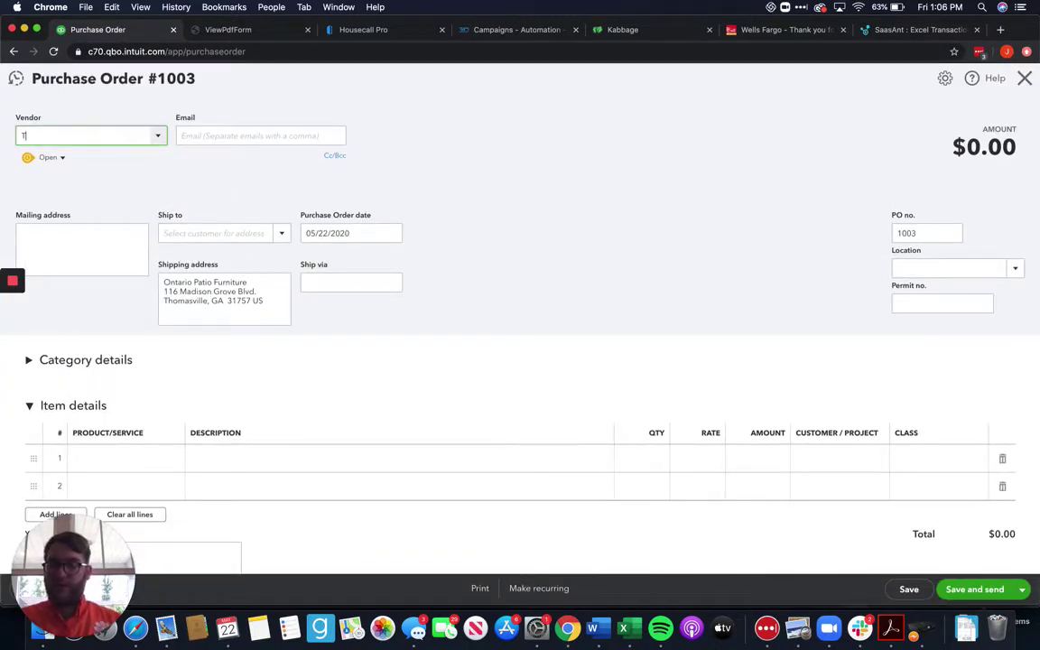
{"action": "type", "text": "rane"}
{"action": "left_click", "coordinate": [135, 161]}
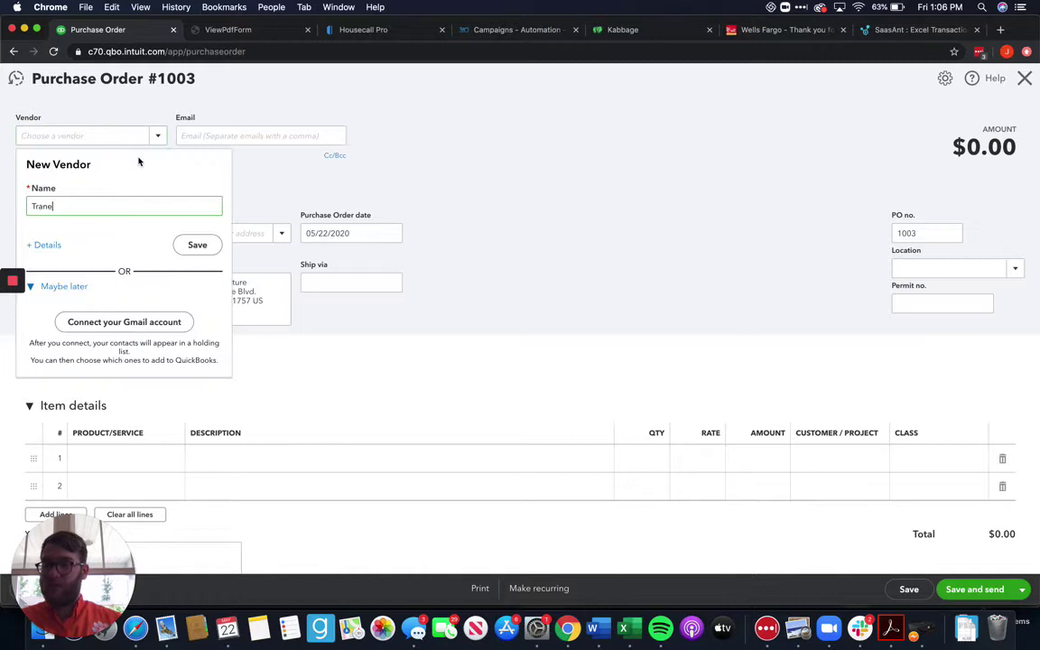
{"action": "left_click", "coordinate": [197, 245]}
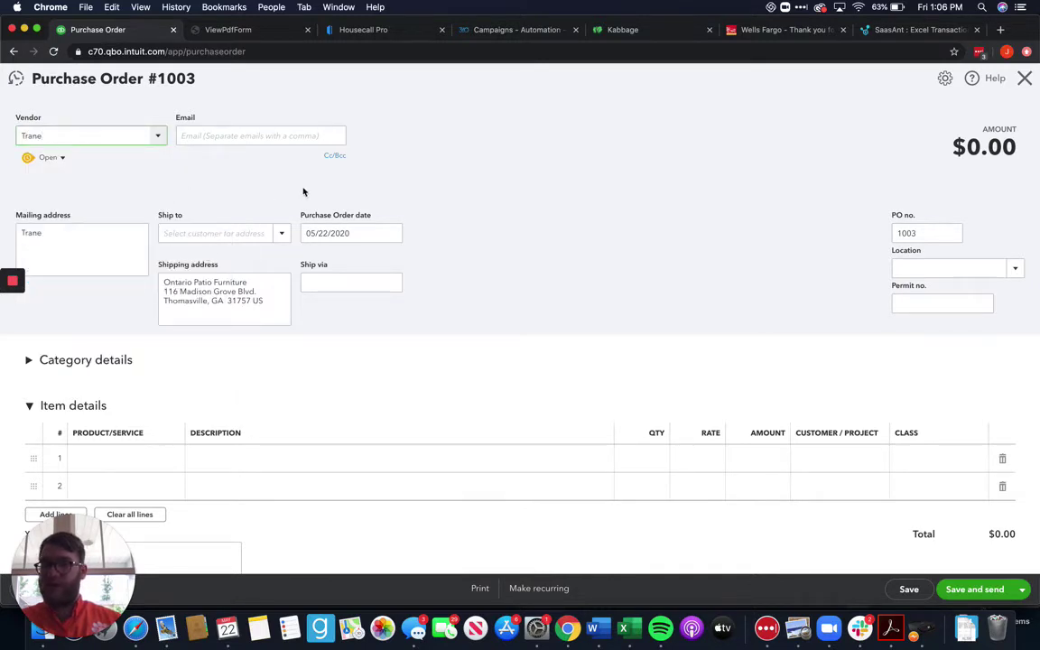
- Set the purchase order to ship to the Concrete Science project
{"action": "left_click", "coordinate": [281, 234]}
{"action": "scroll", "coordinate": [244, 291], "scroll_direction": "down", "scroll_amount": 2}
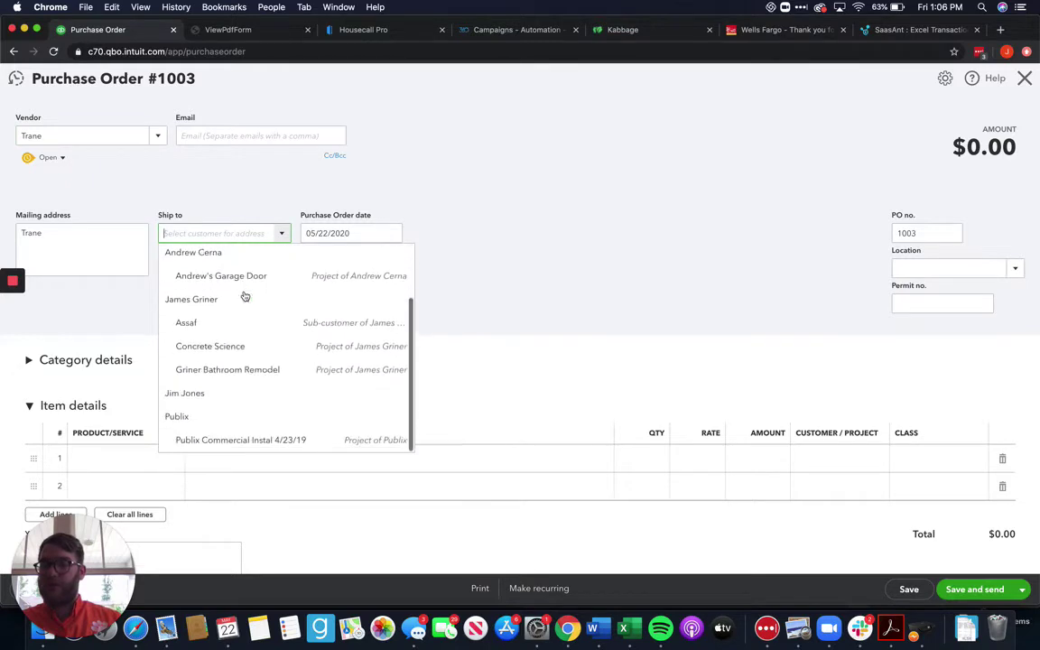
{"action": "scroll", "coordinate": [244, 295], "scroll_direction": "up", "scroll_amount": 3}
{"action": "left_click", "coordinate": [511, 238]}
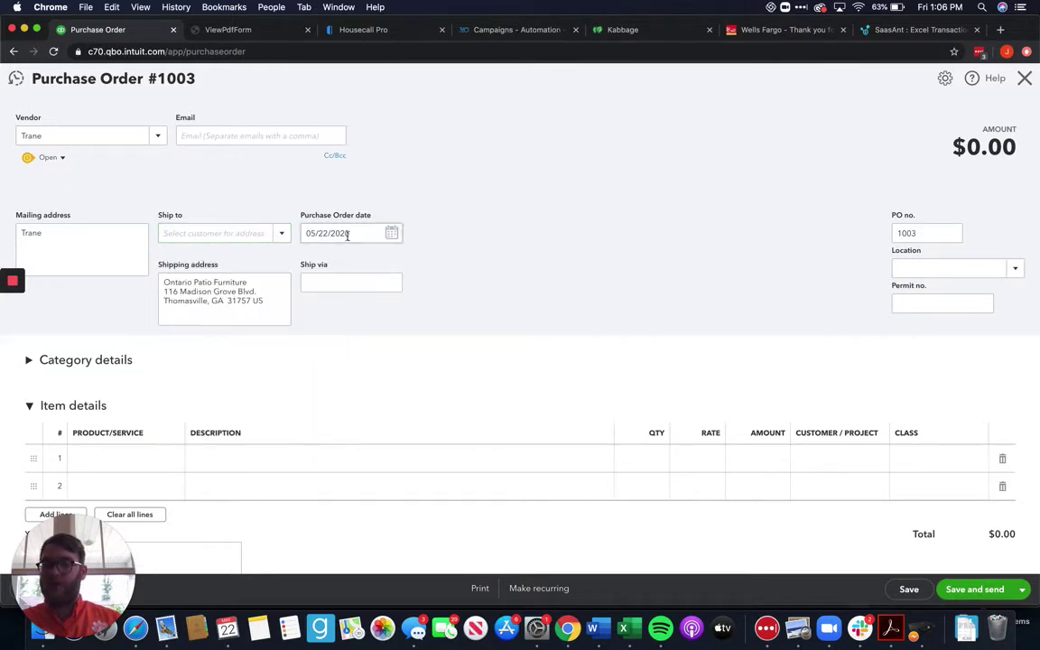
{"action": "left_click_drag", "start_coordinate": [265, 301], "coordinate": [154, 283]}
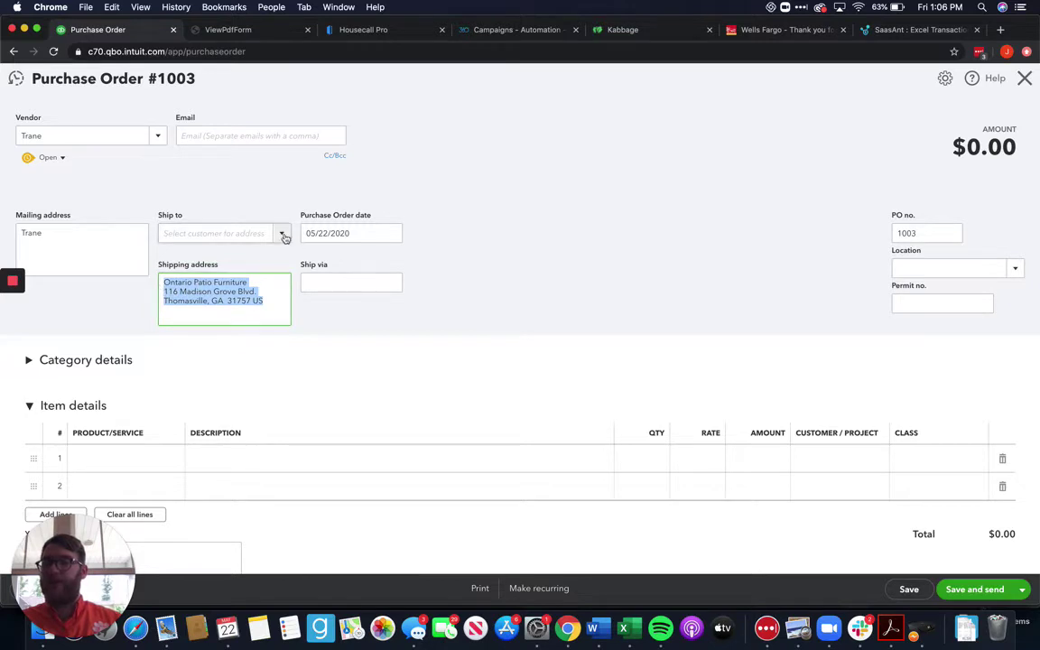
{"action": "left_click", "coordinate": [281, 234]}
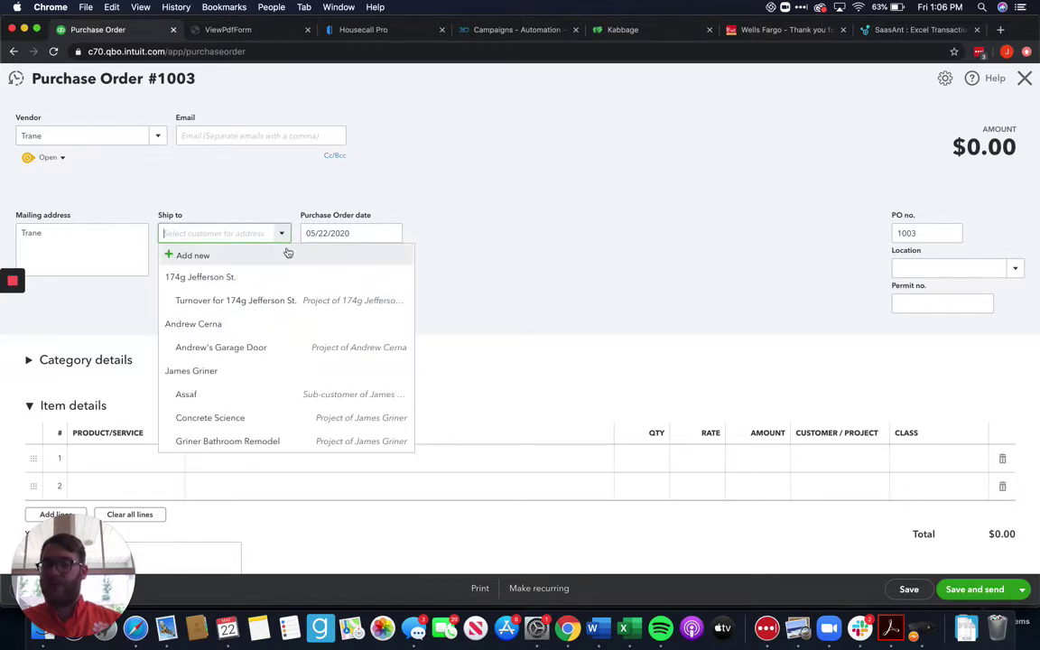
{"action": "left_click", "coordinate": [271, 421]}
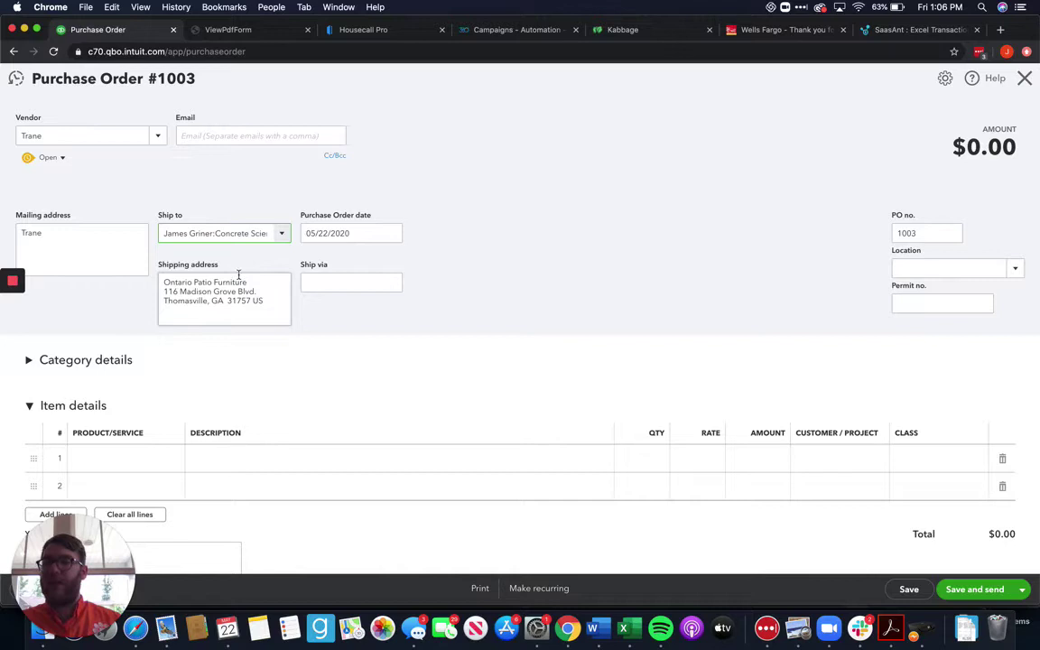
{"action": "left_click", "coordinate": [265, 289]}
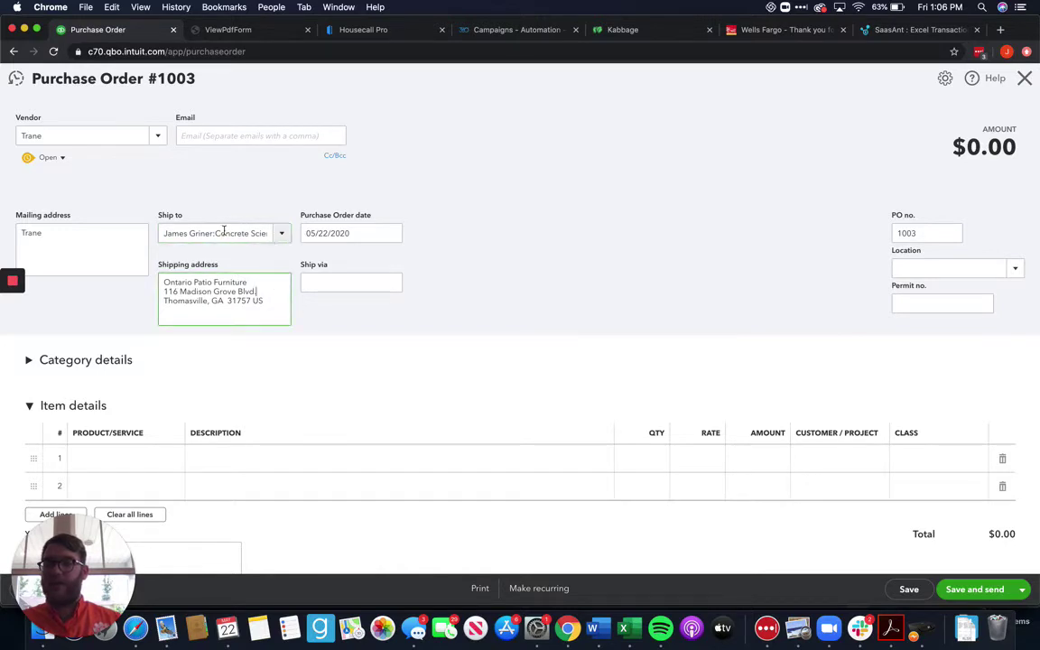
{"action": "left_click", "coordinate": [352, 282]}
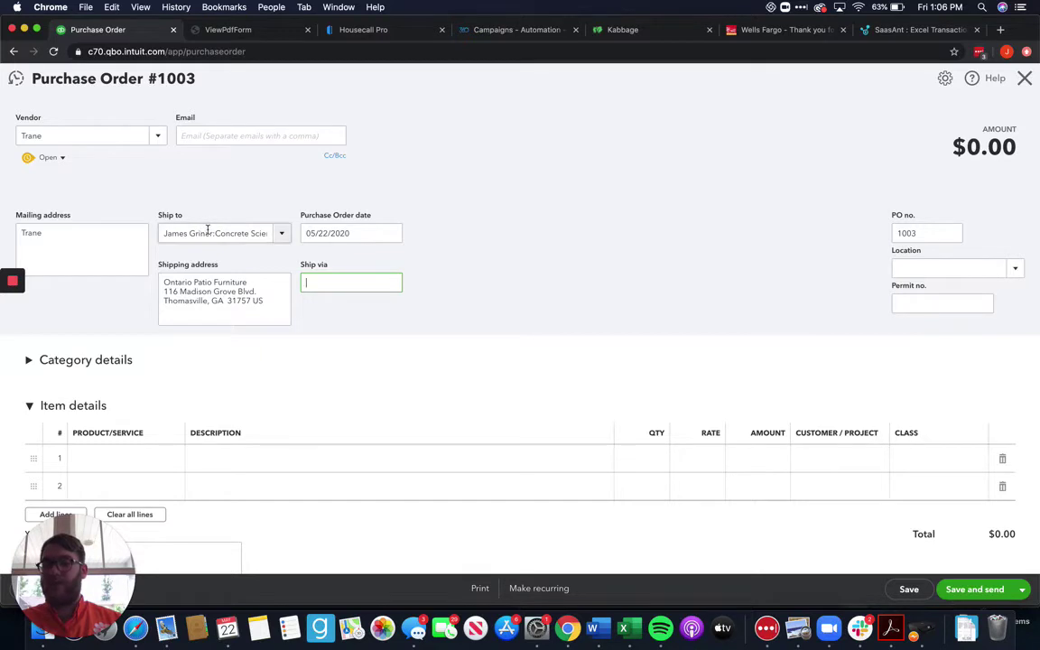
{"action": "left_click_drag", "start_coordinate": [203, 233], "coordinate": [275, 233]}
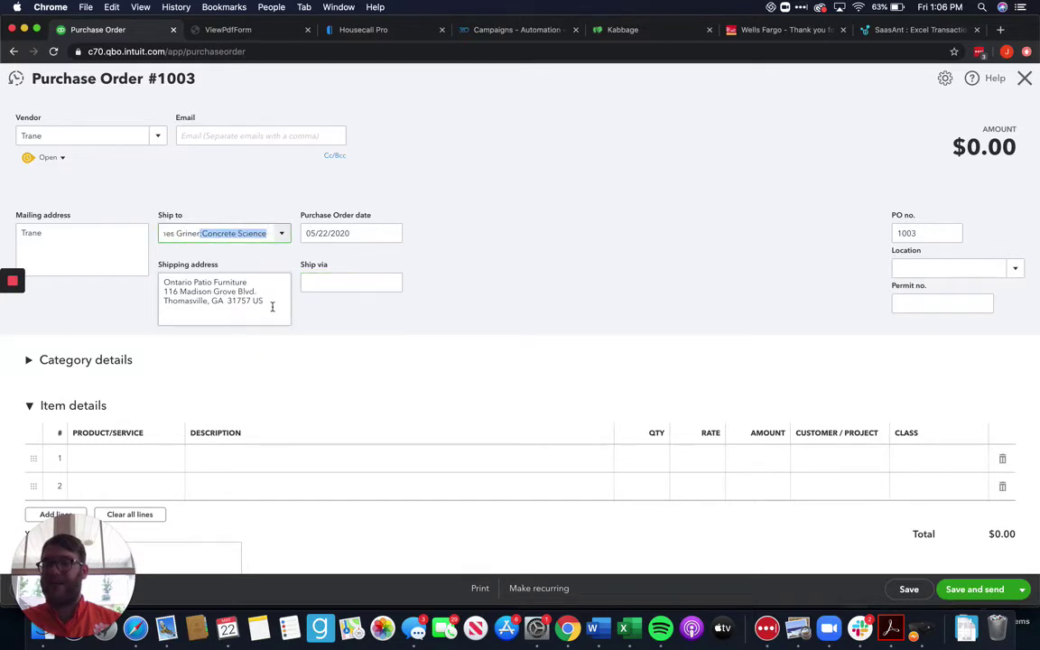
{"action": "left_click_drag", "start_coordinate": [271, 302], "coordinate": [154, 286]}
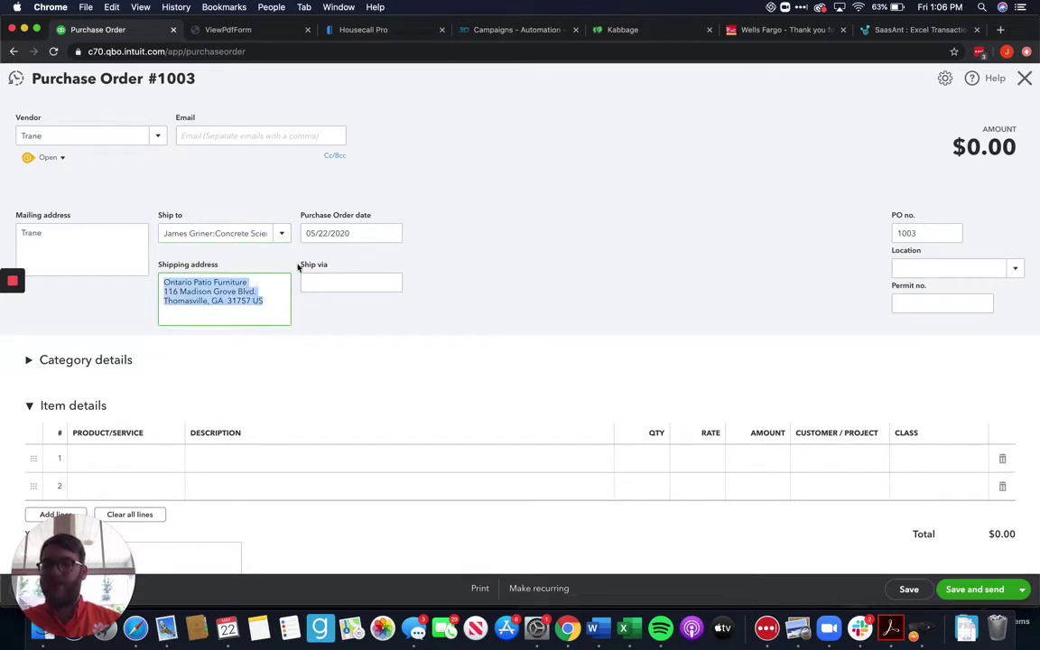
{"action": "left_click", "coordinate": [357, 280]}
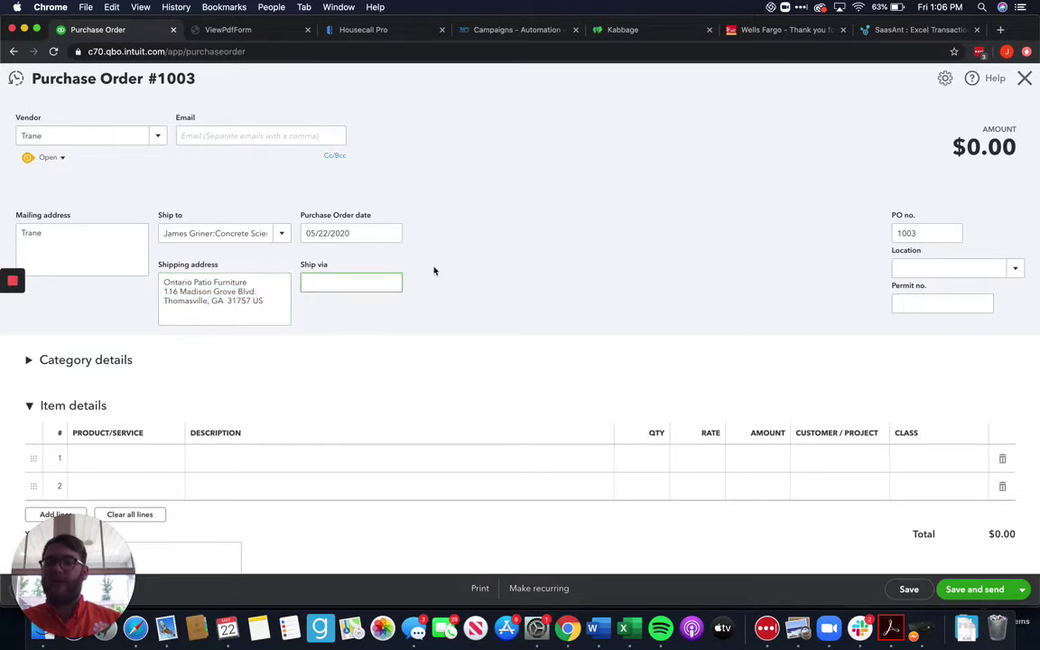
{"action": "left_click", "coordinate": [469, 269]}
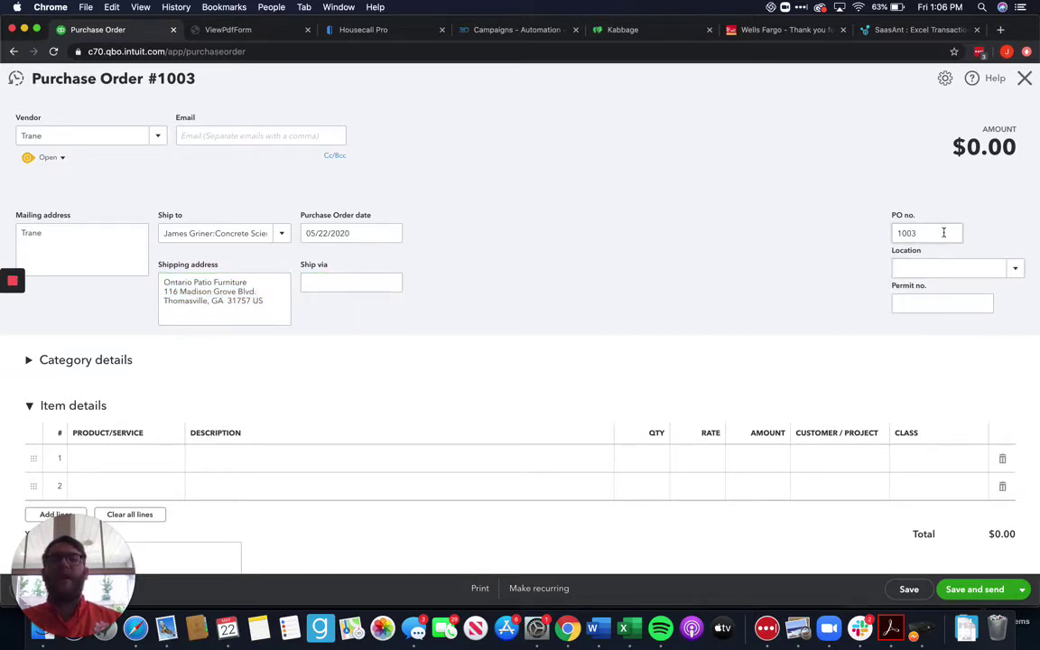
- Append the suffix -1 to the purchase order's PO number
{"action": "left_click_drag", "start_coordinate": [947, 233], "coordinate": [900, 233]}
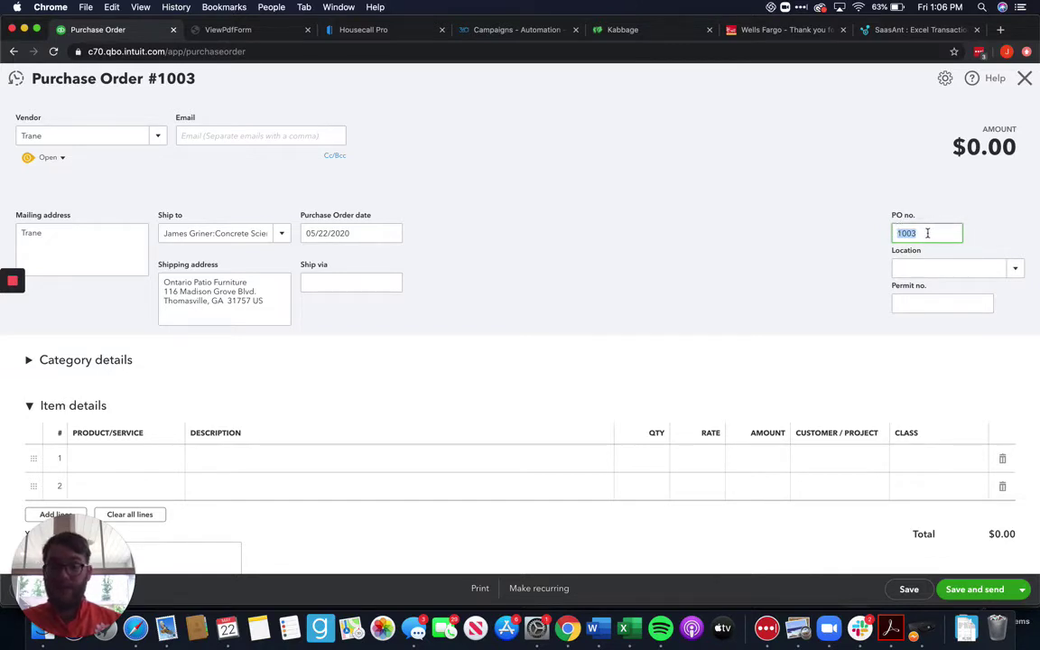
{"action": "left_click", "coordinate": [928, 233]}
{"action": "double_click", "coordinate": [927, 233]}
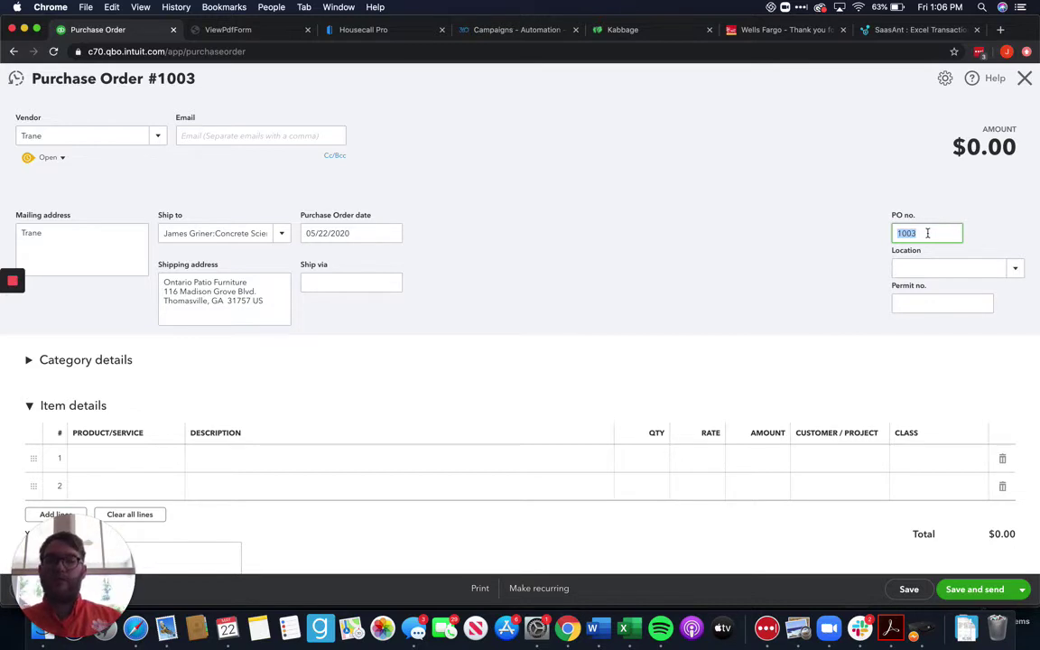
{"action": "left_click", "coordinate": [927, 233]}
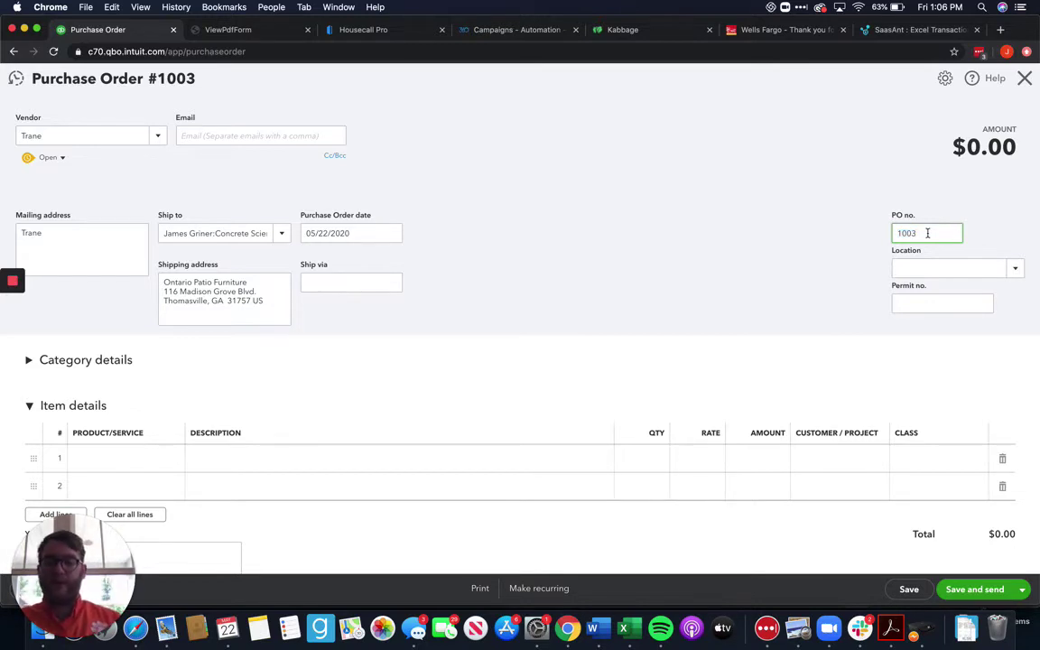
{"action": "type", "text": "-1"}
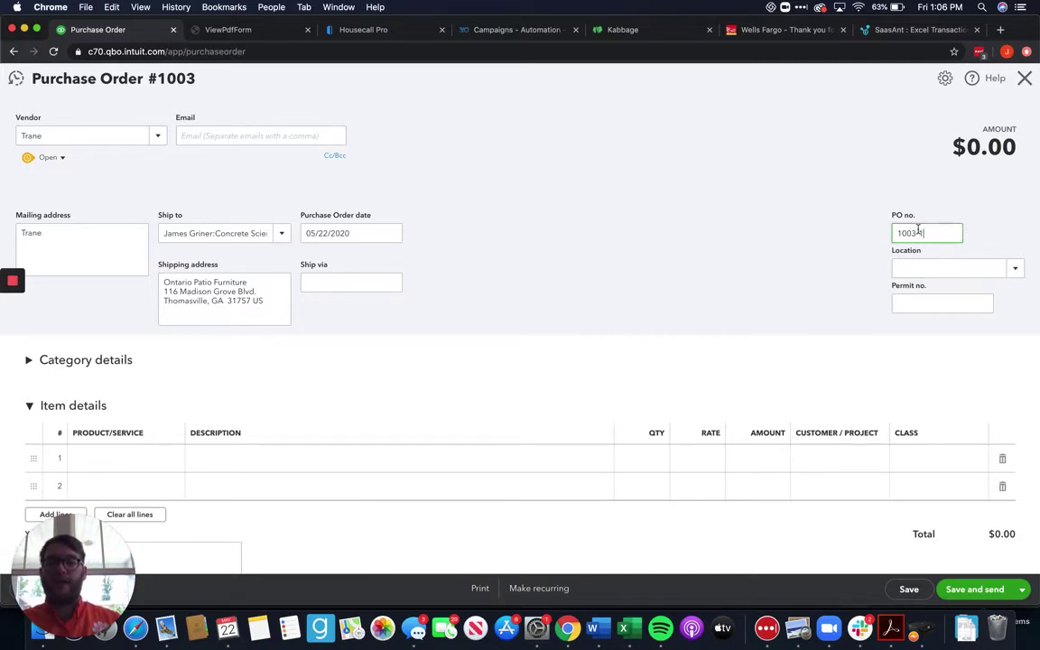
{"action": "left_click", "coordinate": [919, 304]}
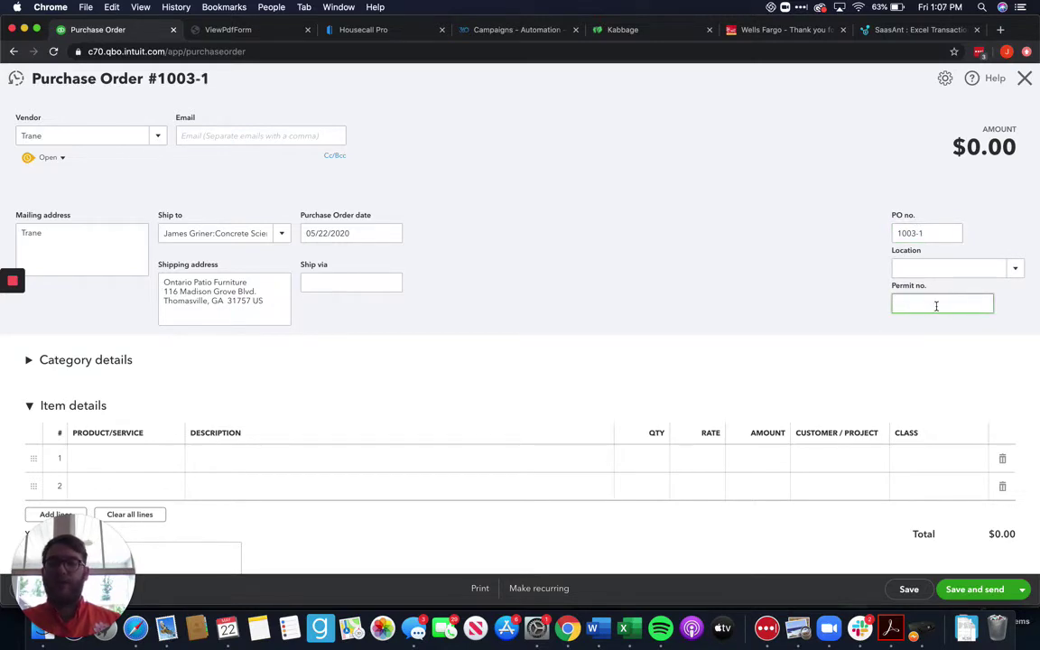
- Check the products and services available for the first item line, and collapse the item details
{"action": "scroll", "coordinate": [664, 361], "scroll_direction": "down", "scroll_amount": 3}
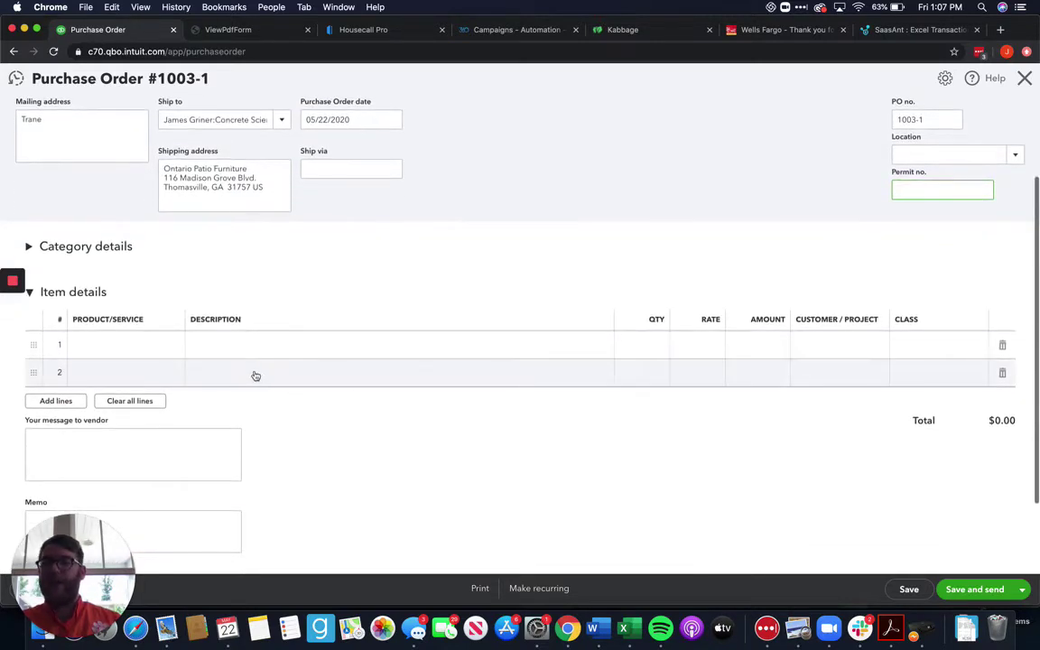
{"action": "left_click", "coordinate": [178, 349]}
{"action": "left_click", "coordinate": [182, 348]}
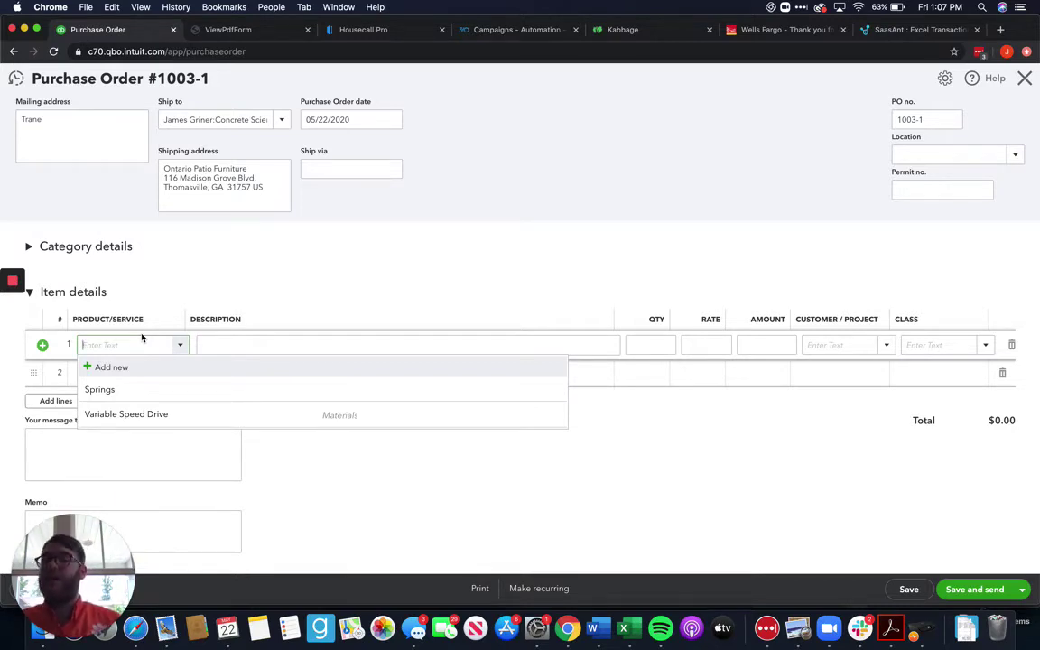
{"action": "left_click", "coordinate": [72, 302]}
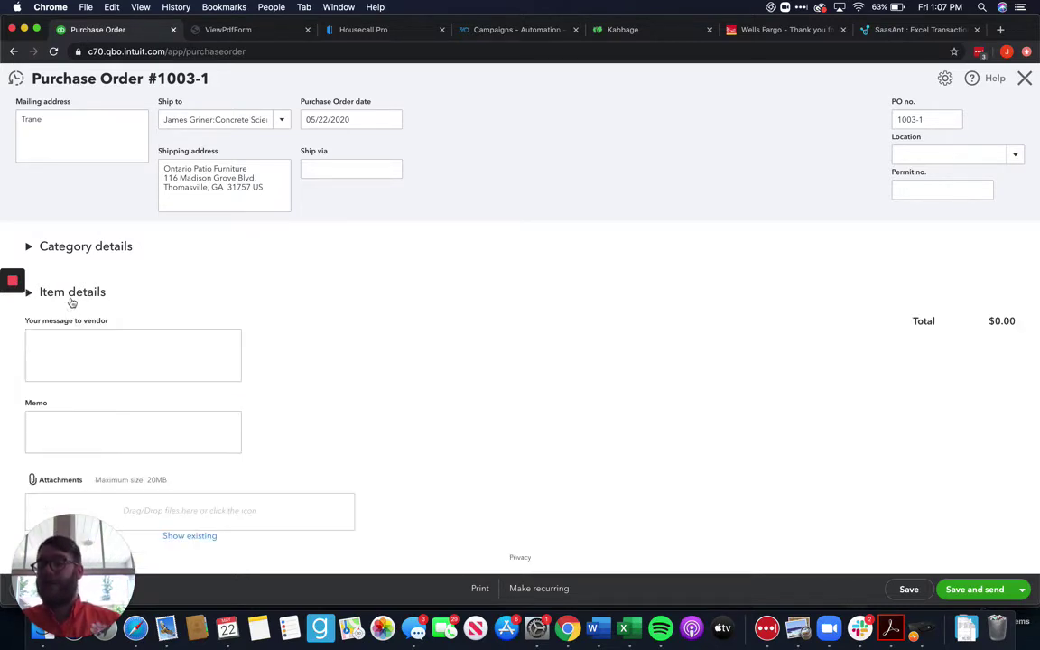
- Expand the category details, browse the categories offered for its first line, and expand the item details again
{"action": "left_click", "coordinate": [83, 242]}
{"action": "left_click", "coordinate": [124, 302]}
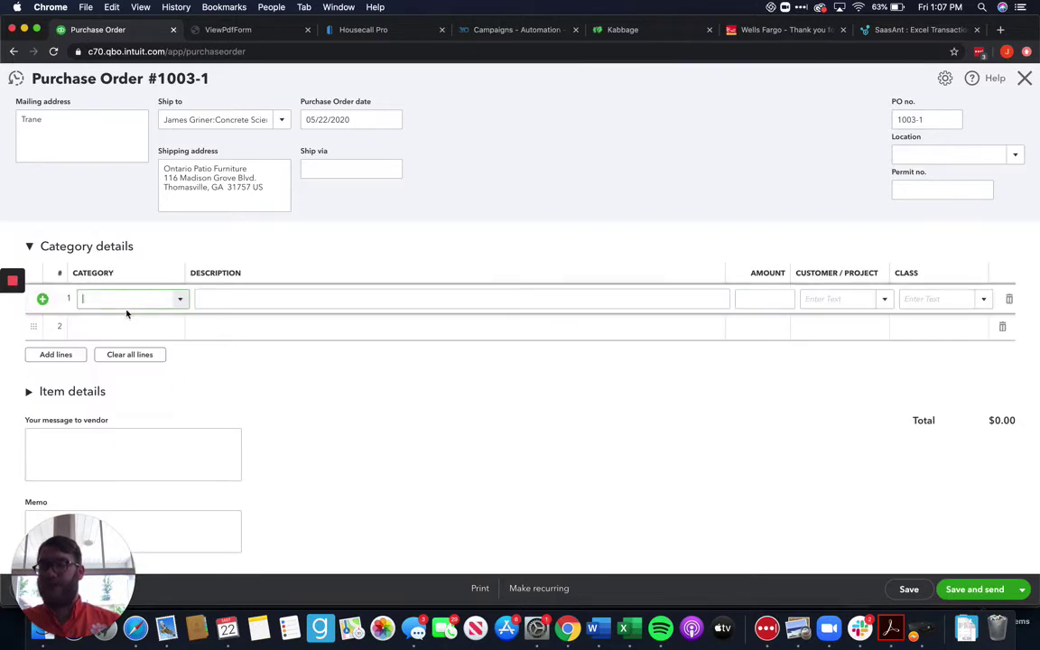
{"action": "scroll", "coordinate": [195, 389], "scroll_direction": "down", "scroll_amount": 1}
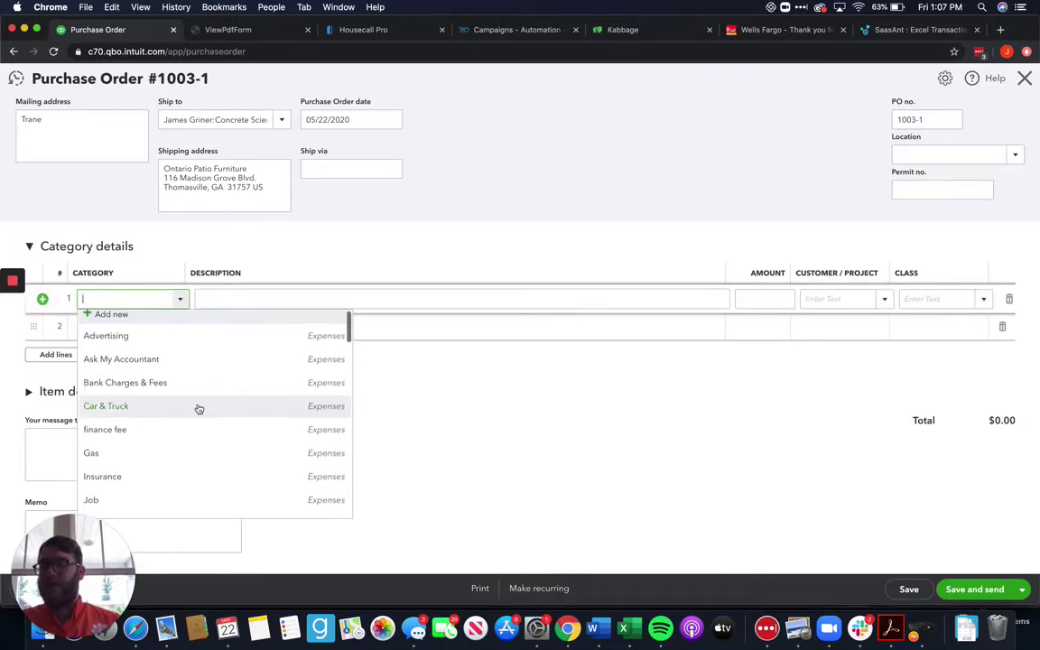
{"action": "scroll", "coordinate": [199, 409], "scroll_direction": "down", "scroll_amount": 5}
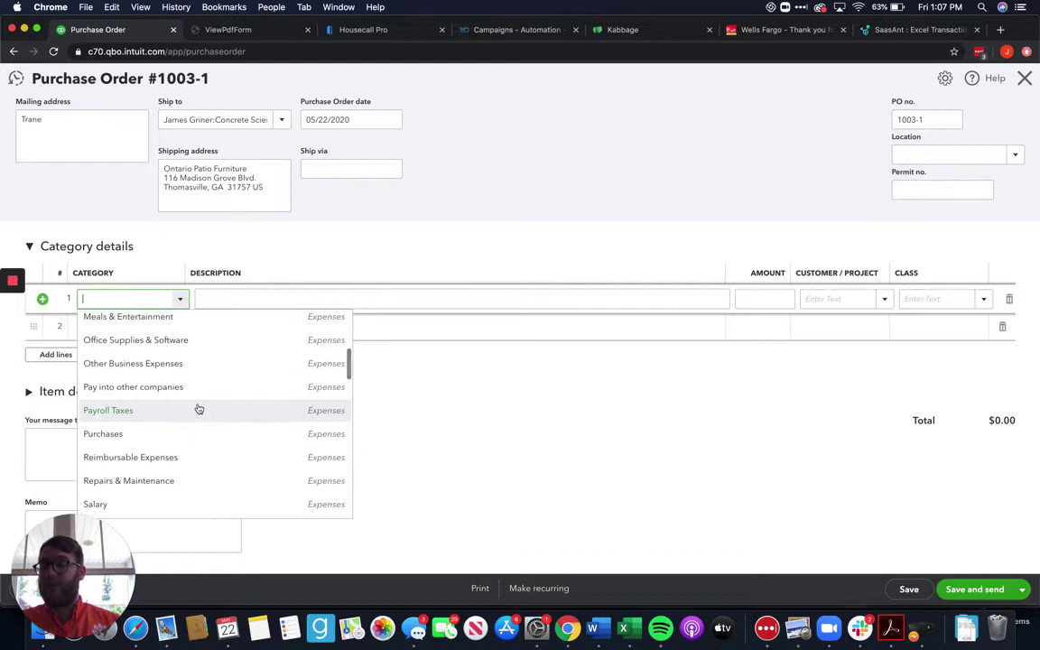
{"action": "scroll", "coordinate": [198, 409], "scroll_direction": "down", "scroll_amount": 2}
{"action": "left_click", "coordinate": [443, 425]}
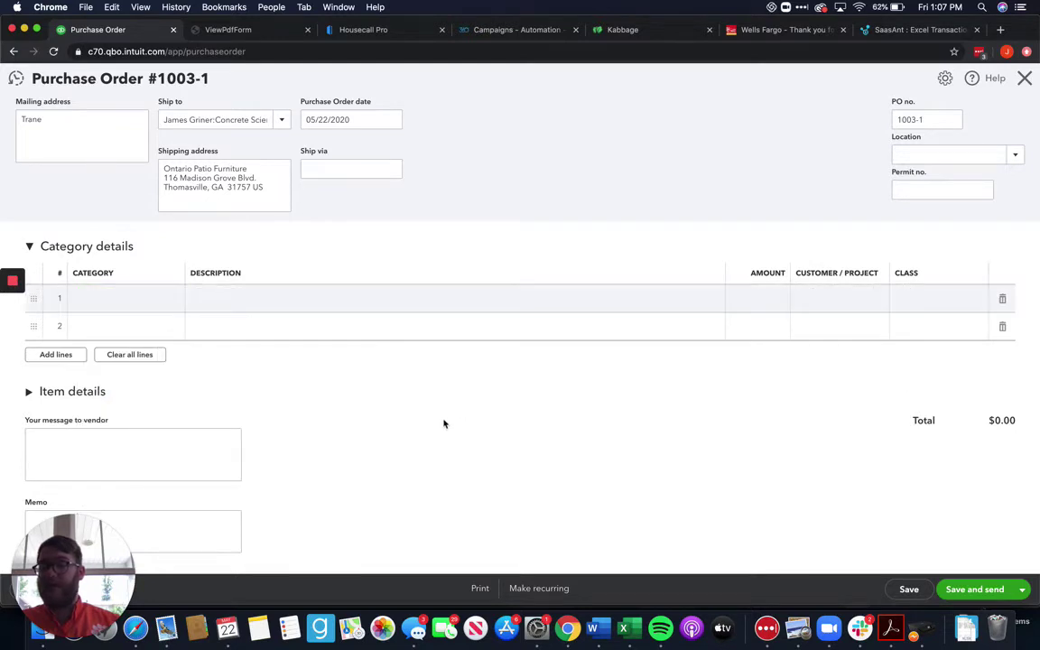
{"action": "left_click", "coordinate": [95, 391]}
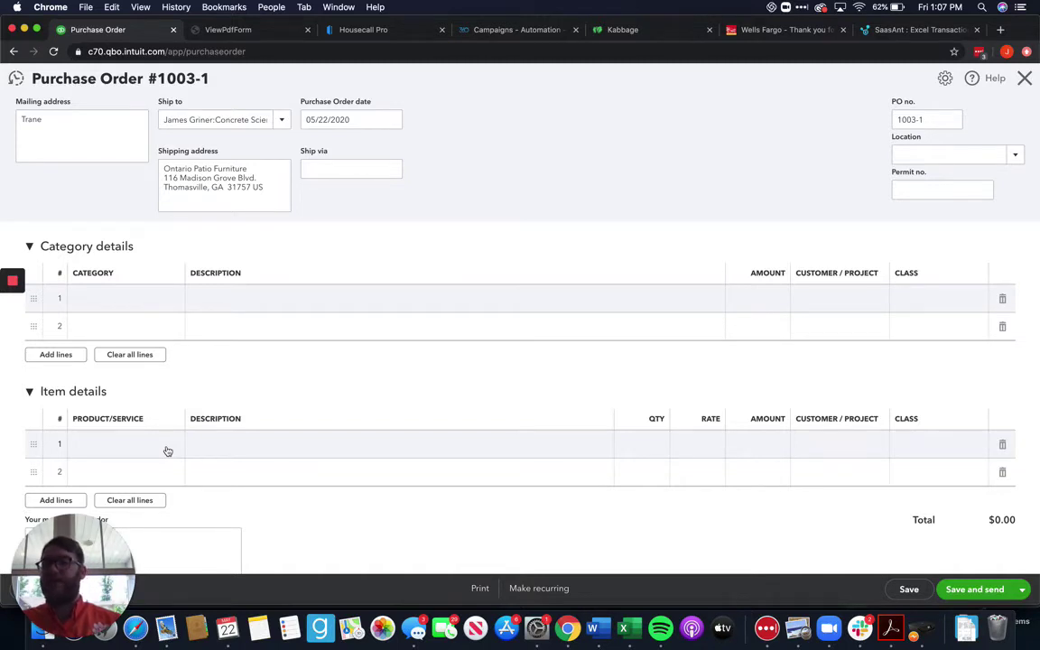
- Browse the categories offered for the first category line
{"action": "left_click", "coordinate": [160, 299]}
{"action": "left_click", "coordinate": [183, 303]}
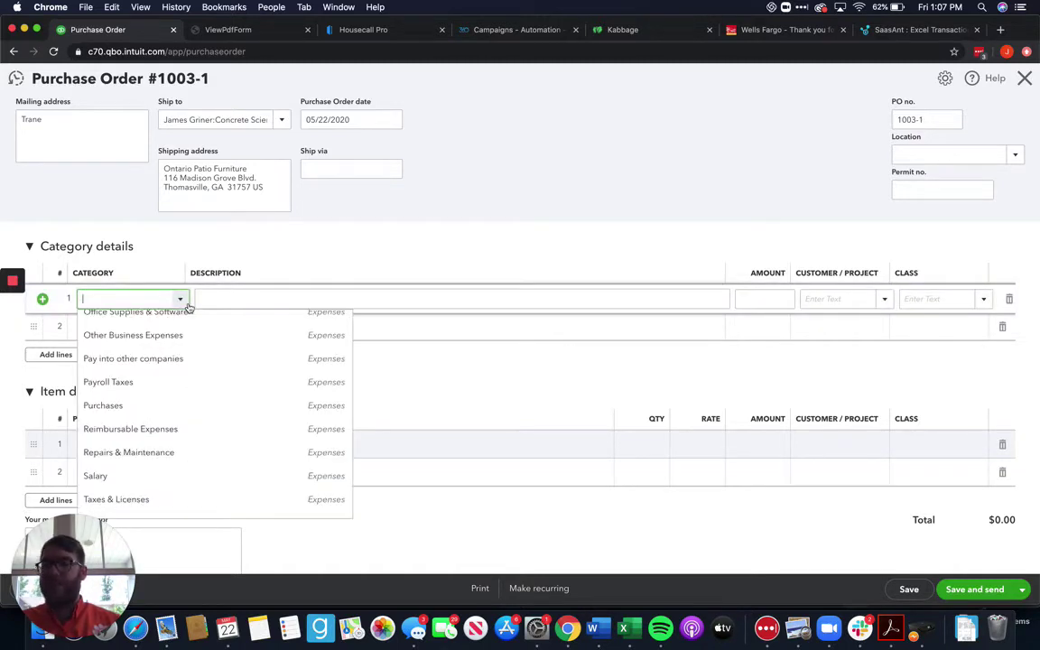
{"action": "scroll", "coordinate": [195, 394], "scroll_direction": "up", "scroll_amount": 5}
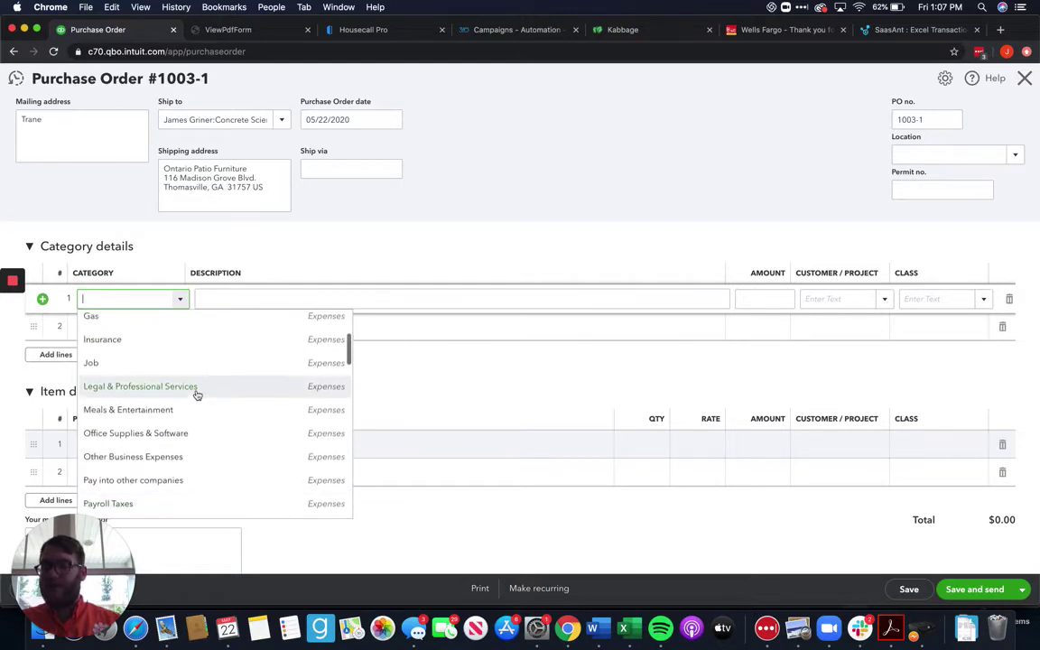
{"action": "scroll", "coordinate": [195, 395], "scroll_direction": "up", "scroll_amount": 4}
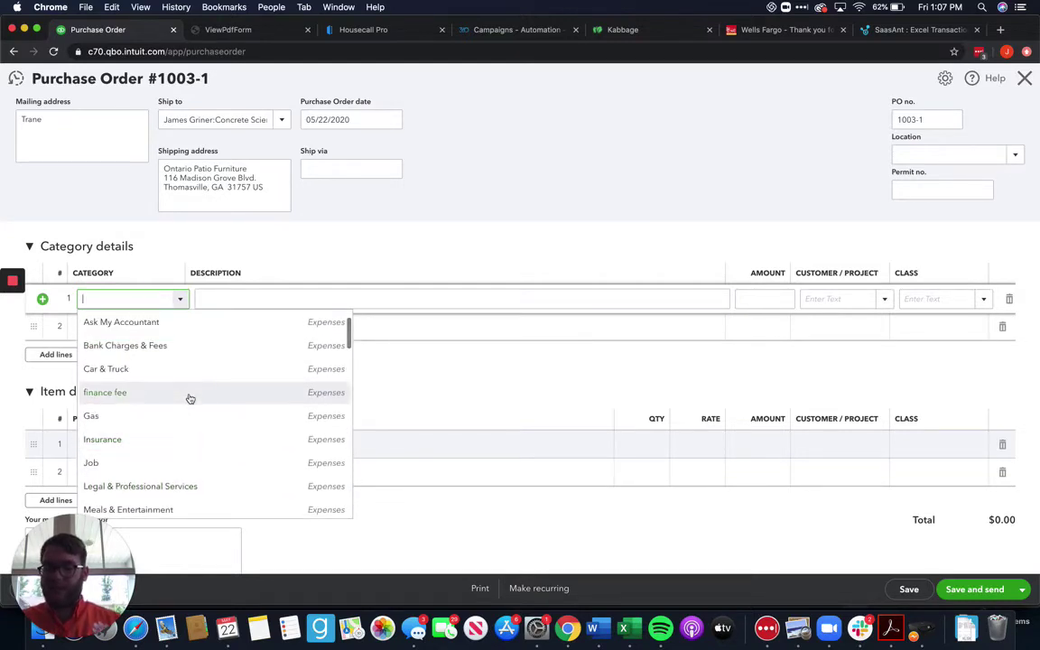
{"action": "type", "text": "Job"}
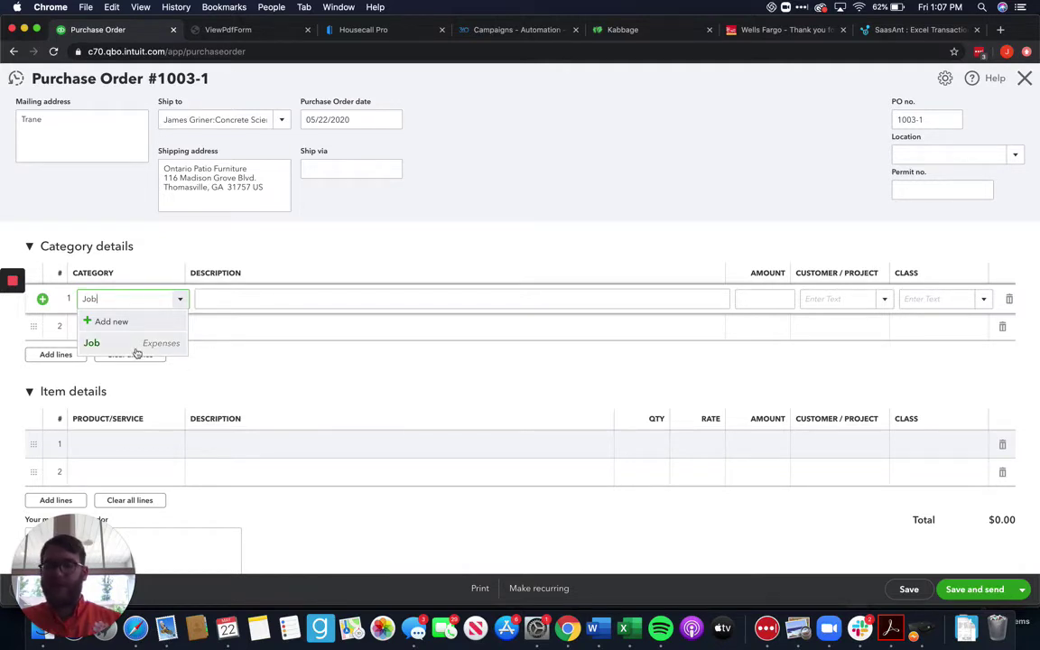
{"action": "key", "text": "BackSpace"}
{"action": "key", "text": "BackSpace"}
{"action": "key", "text": "BackSpace"}
- Categorize the first category line as Cost of Goods Sold and describe it as "5 ton 10 seer Model abcd12345 aljwerioa;dnf;lasfjoiewa;fjsldjfa"
{"action": "type", "text": "Cost"}
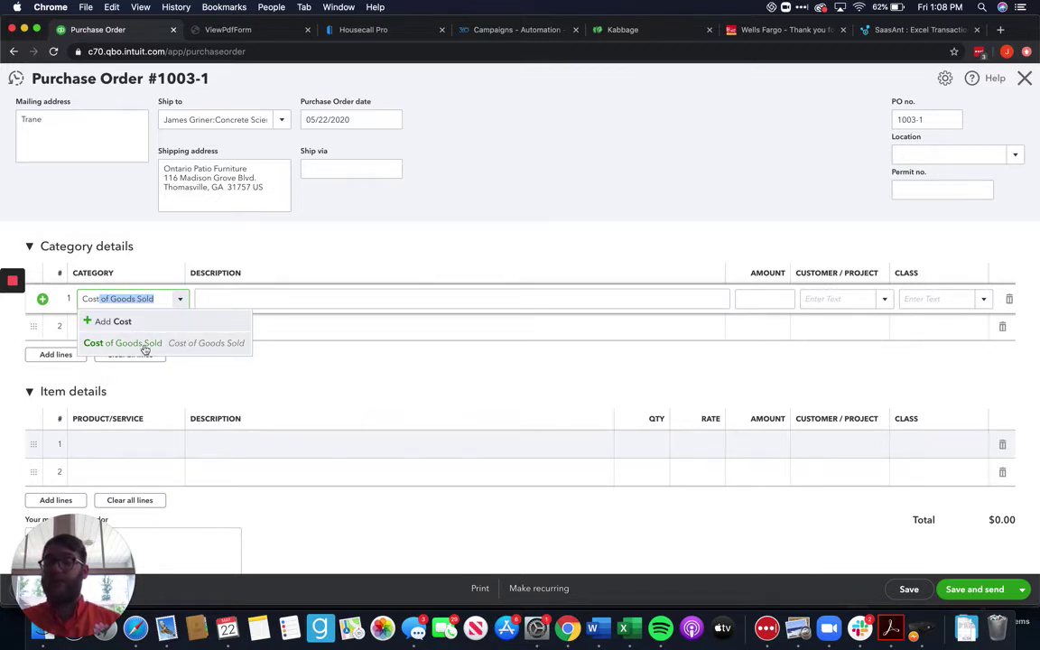
{"action": "left_click", "coordinate": [143, 344]}
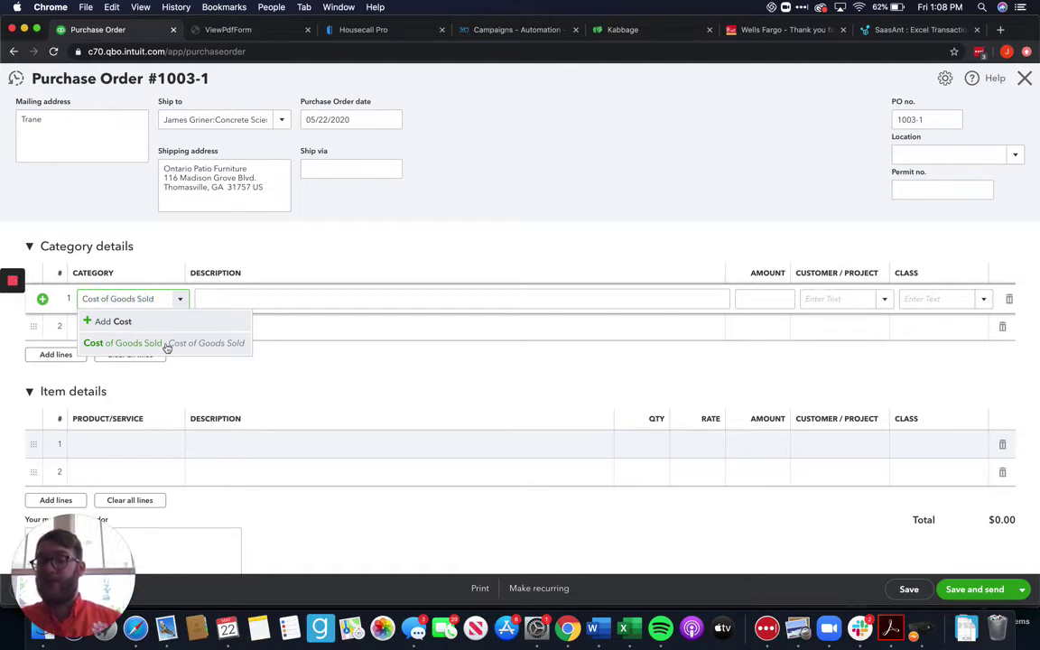
{"action": "left_click", "coordinate": [251, 299]}
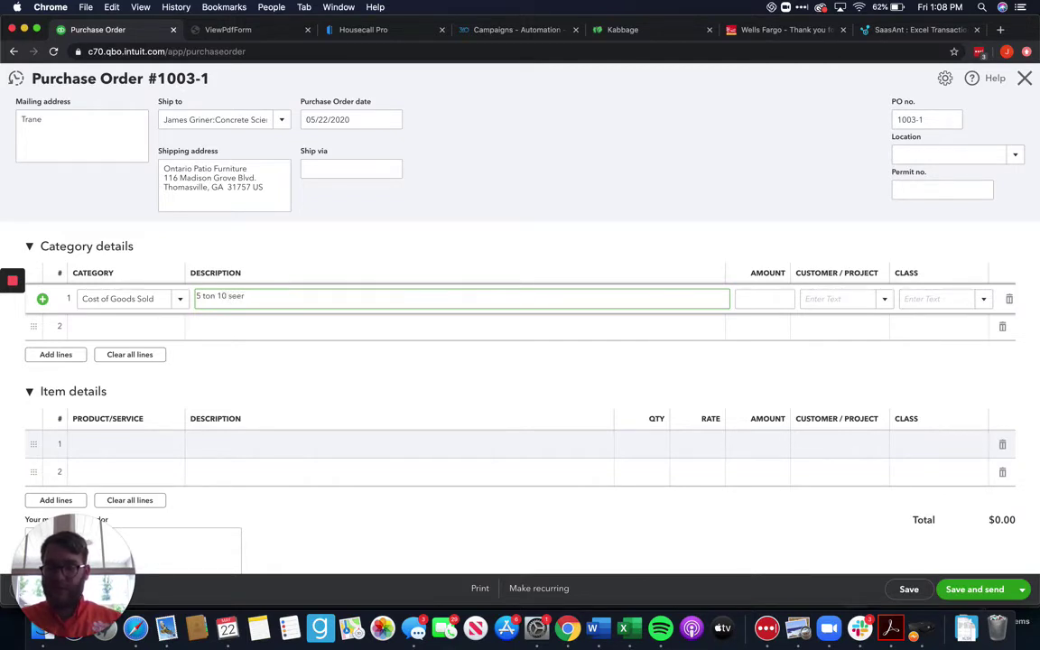
{"action": "type", "text": "Mod"}
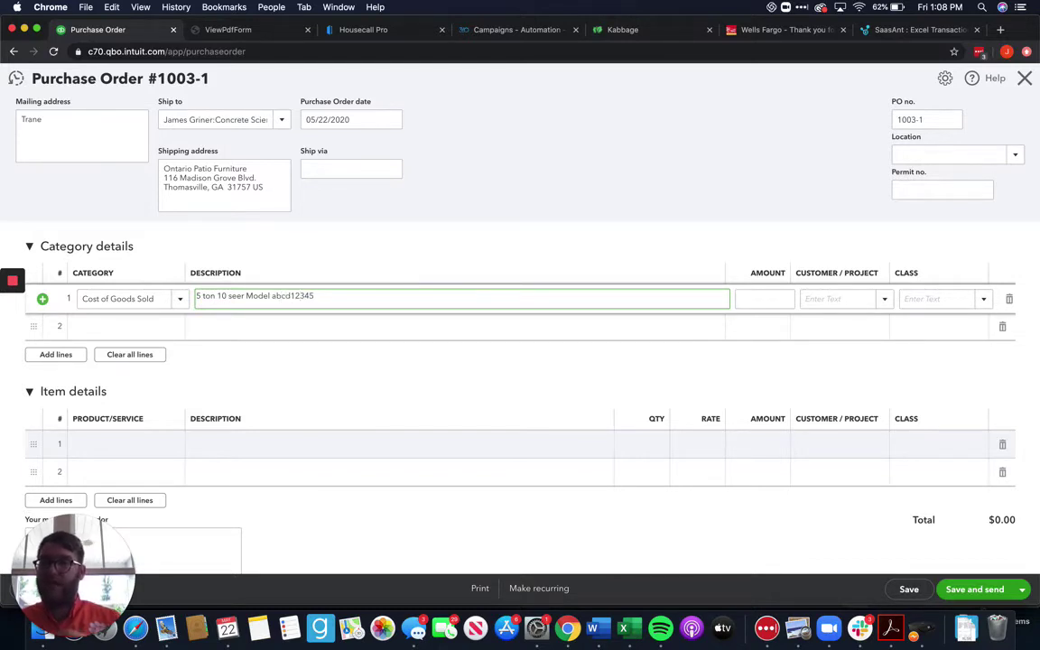
{"action": "type", "text": "el abcd12345"}
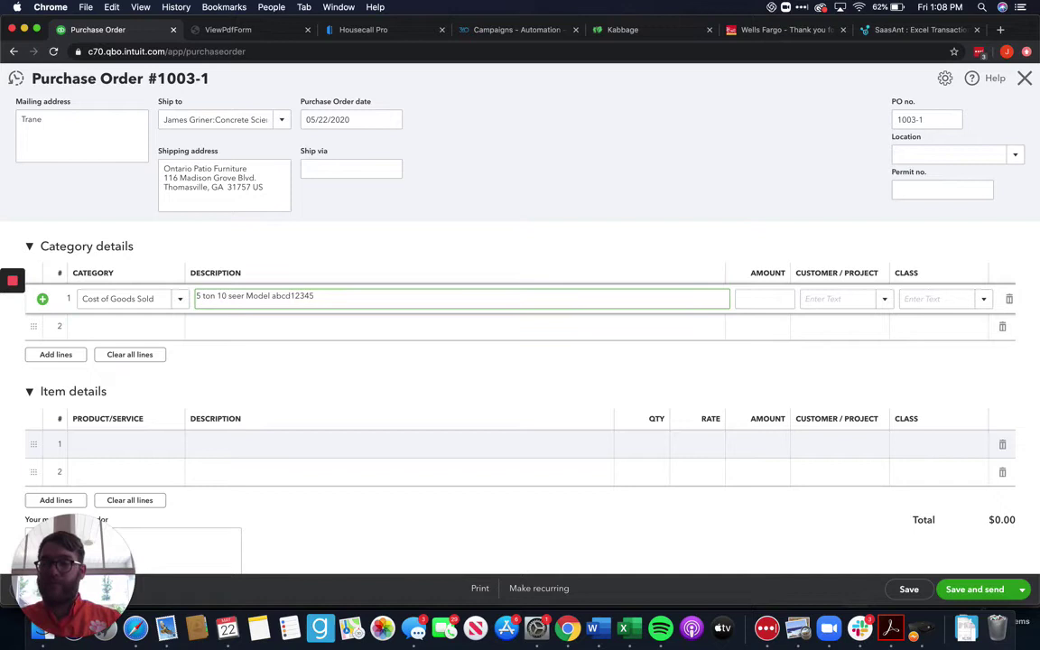
{"action": "type", "text": " aljwerioa;dnf;lasfjoiewa;fj"}
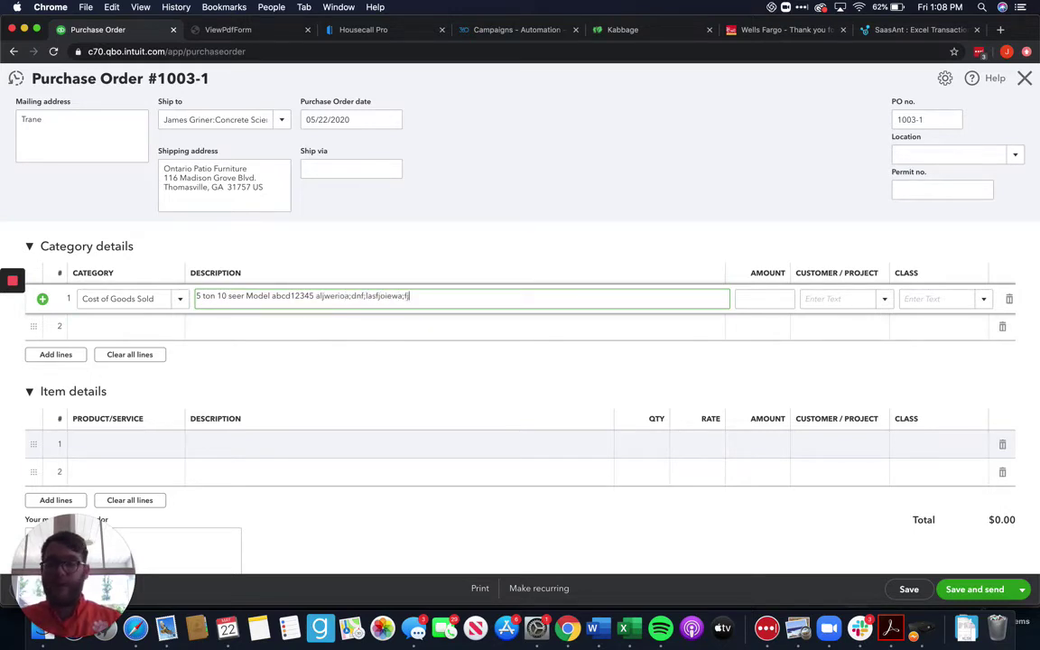
{"action": "type", "text": "sldjfa"}
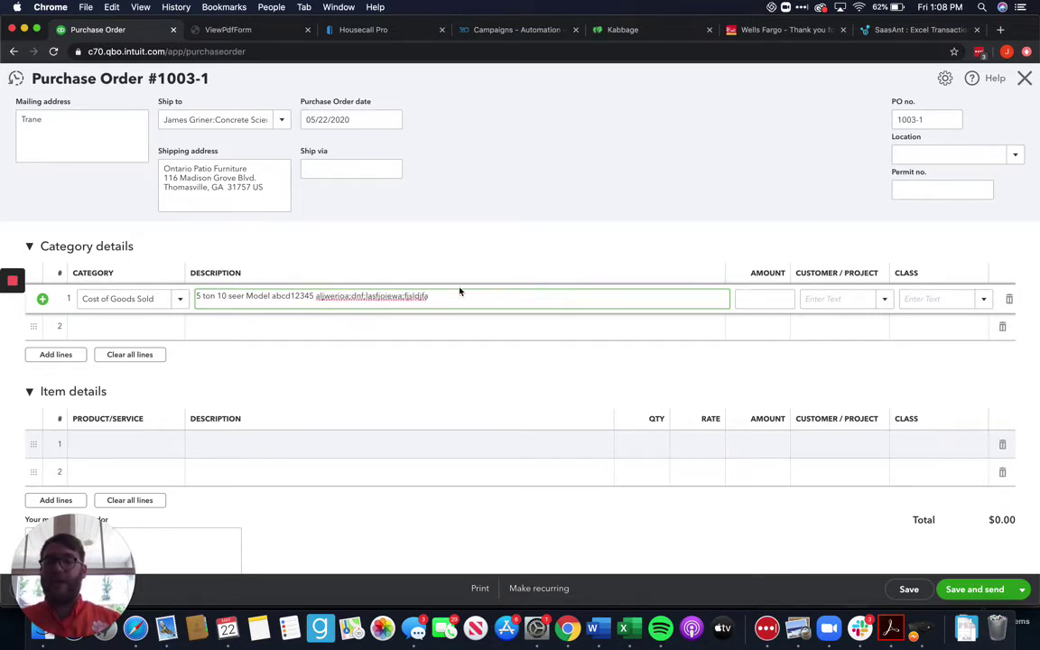
- Set the Cost of Goods Sold line's amount to 3,500 and assign the line to the Concrete Science project
{"action": "left_click", "coordinate": [771, 297]}
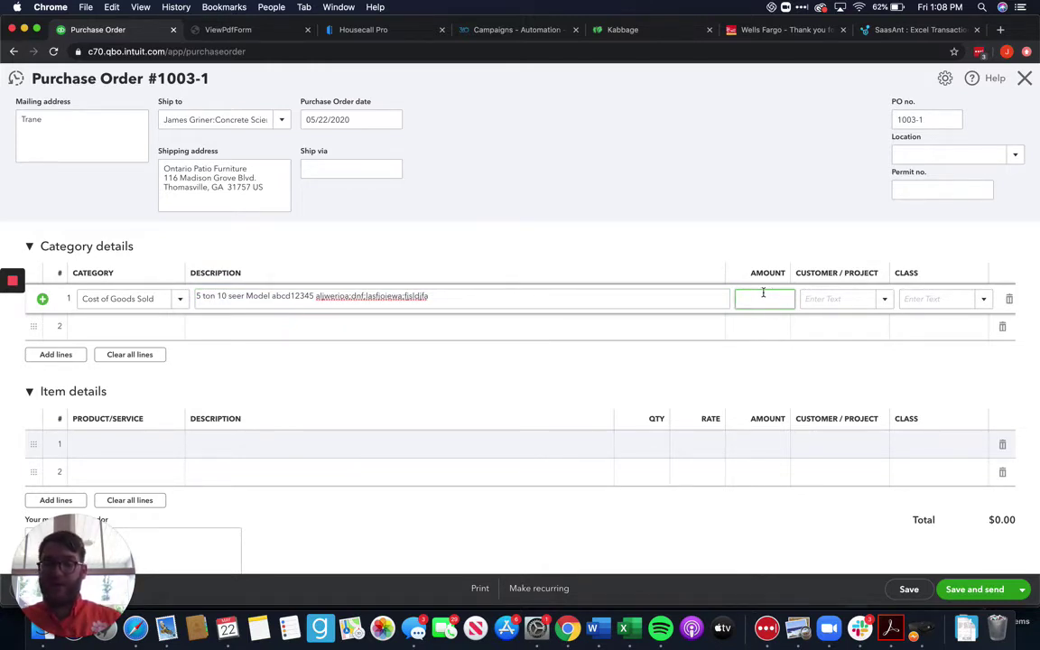
{"action": "type", "text": "3,500"}
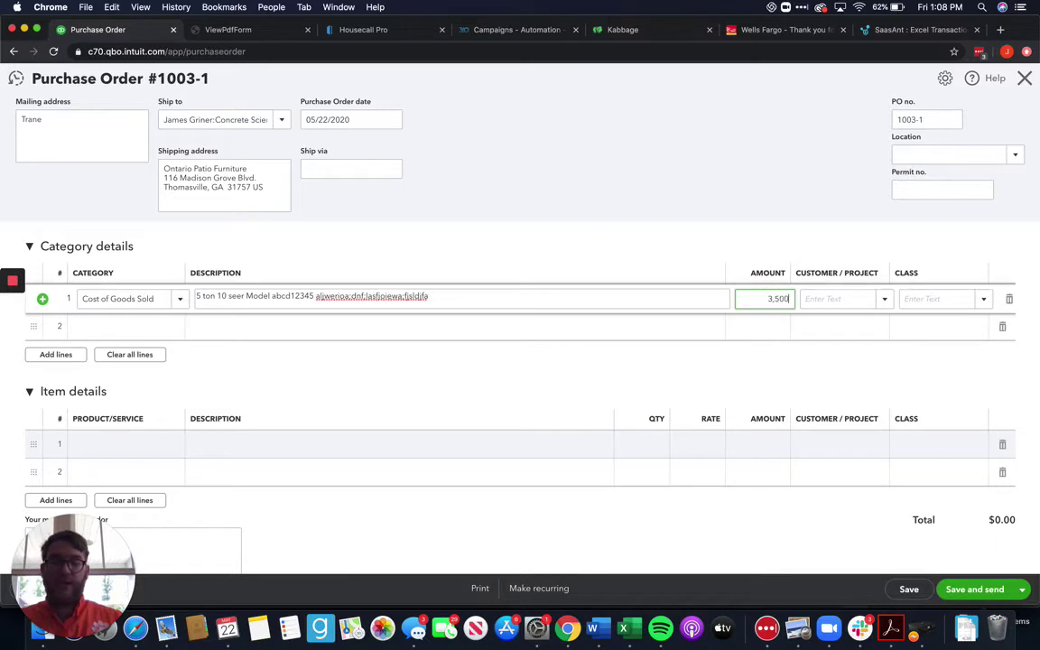
{"action": "left_click", "coordinate": [659, 191]}
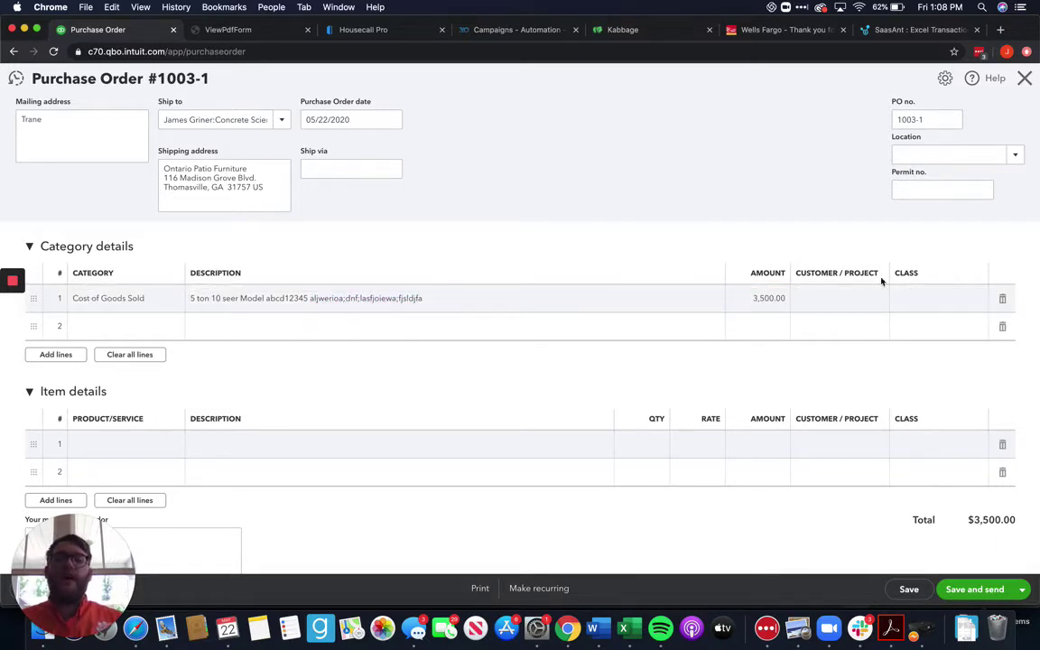
{"action": "scroll", "coordinate": [623, 266], "scroll_direction": "up", "scroll_amount": 1}
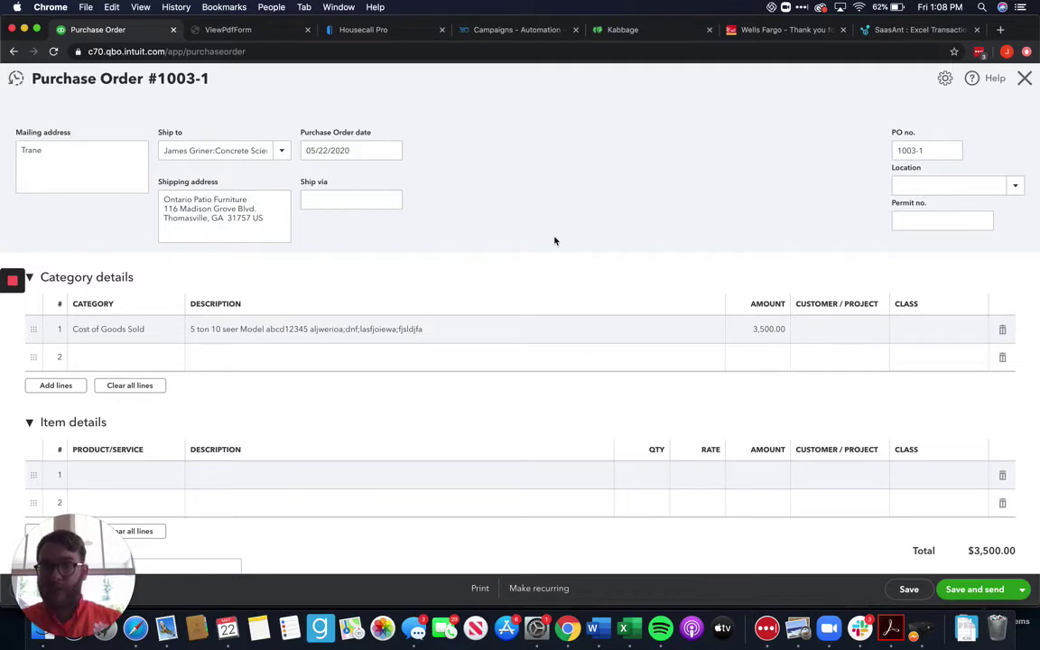
{"action": "left_click", "coordinate": [873, 336]}
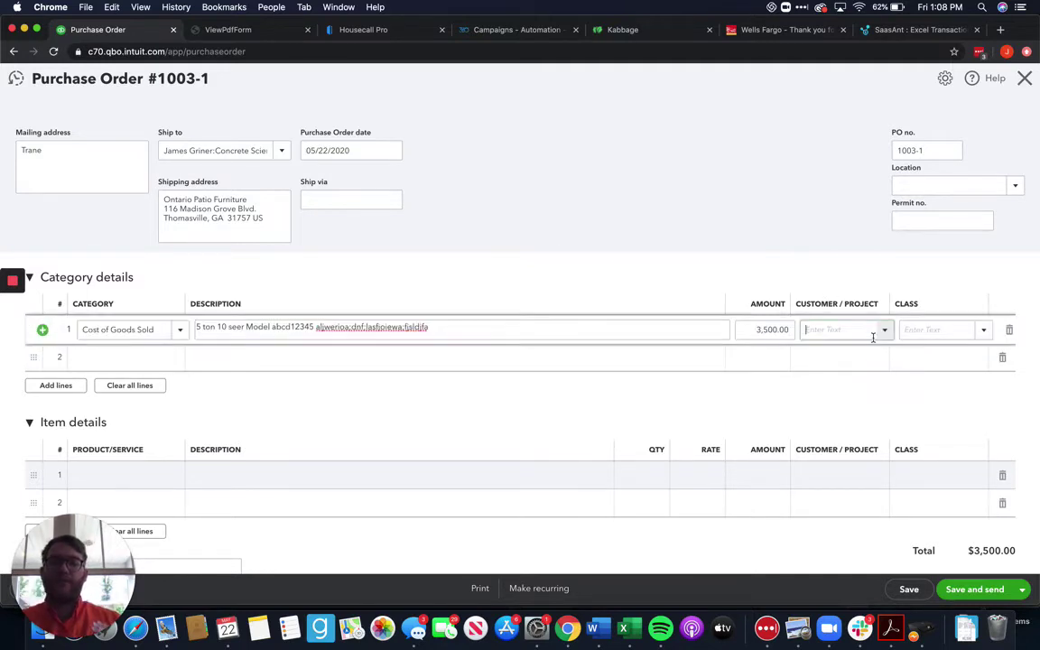
{"action": "left_click", "coordinate": [884, 331]}
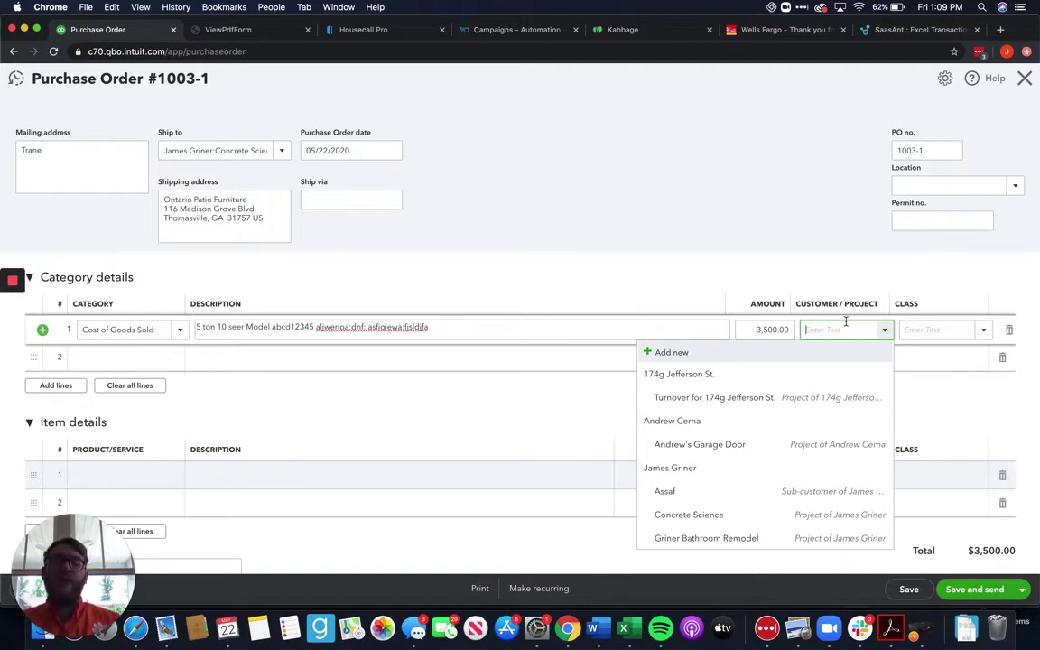
{"action": "left_click", "coordinate": [718, 515]}
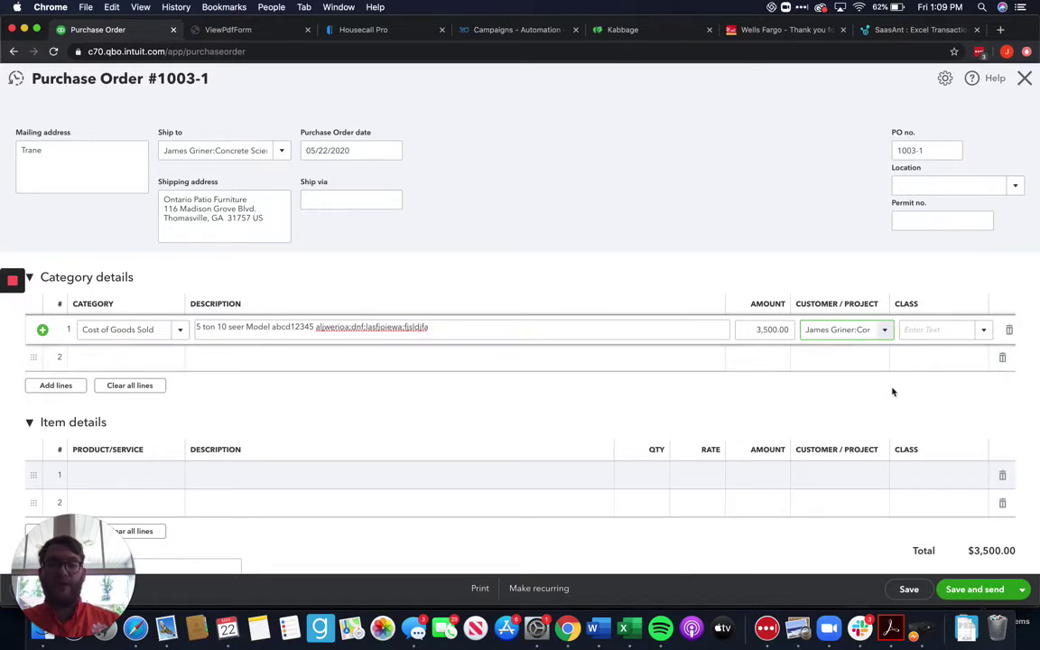
- Review the purchase order, save it without a class on the line, and close it
{"action": "scroll", "coordinate": [894, 388], "scroll_direction": "down", "scroll_amount": 5}
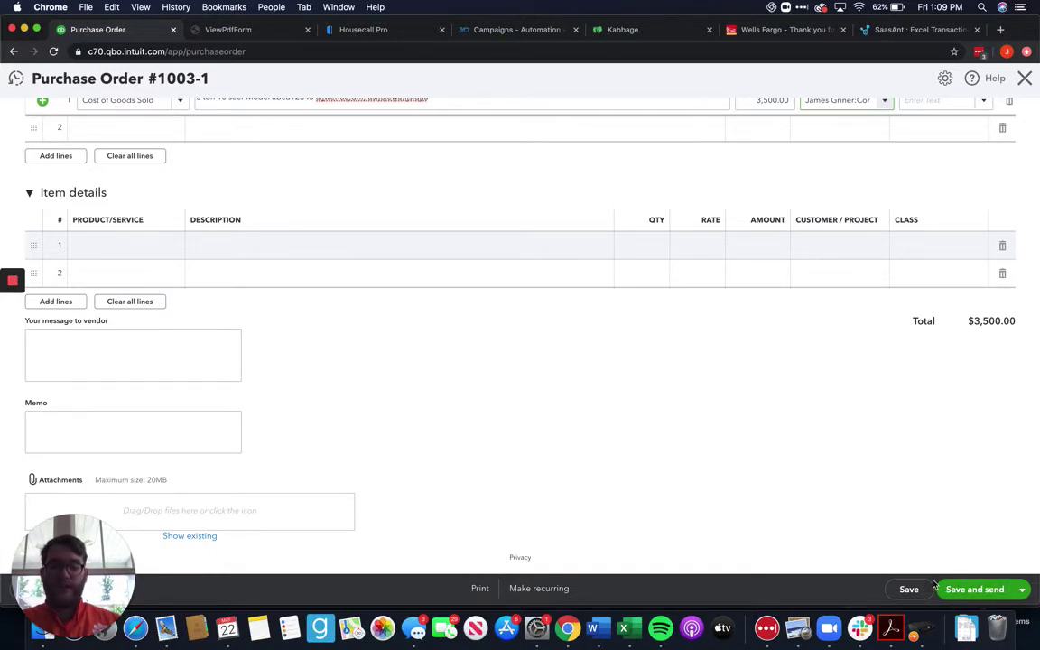
{"action": "scroll", "coordinate": [910, 519], "scroll_direction": "up", "scroll_amount": 5}
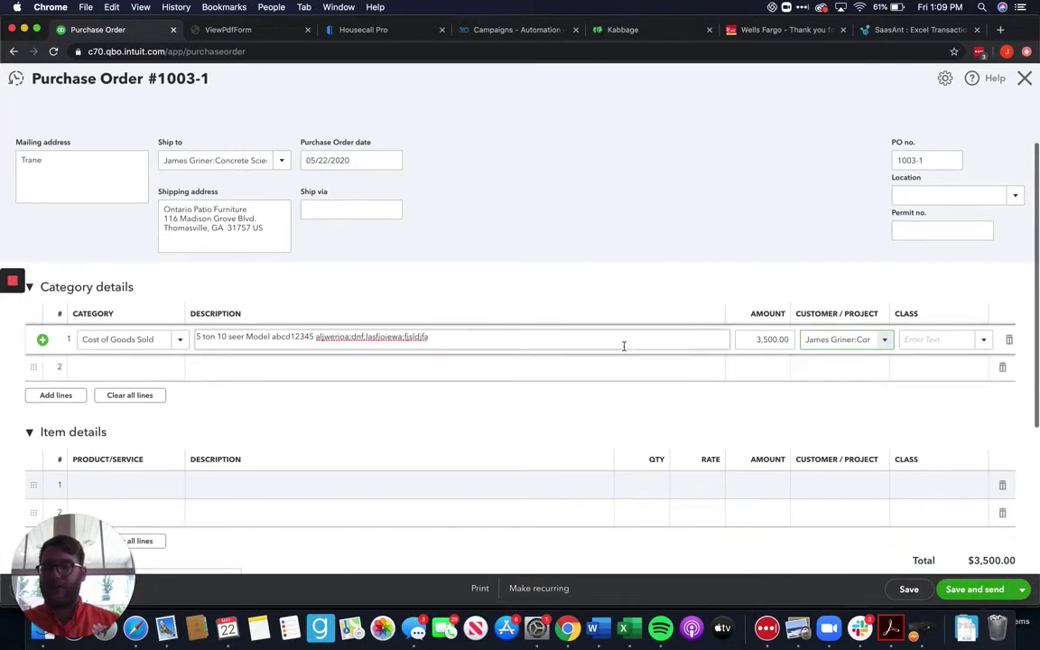
{"action": "scroll", "coordinate": [602, 305], "scroll_direction": "up", "scroll_amount": 2}
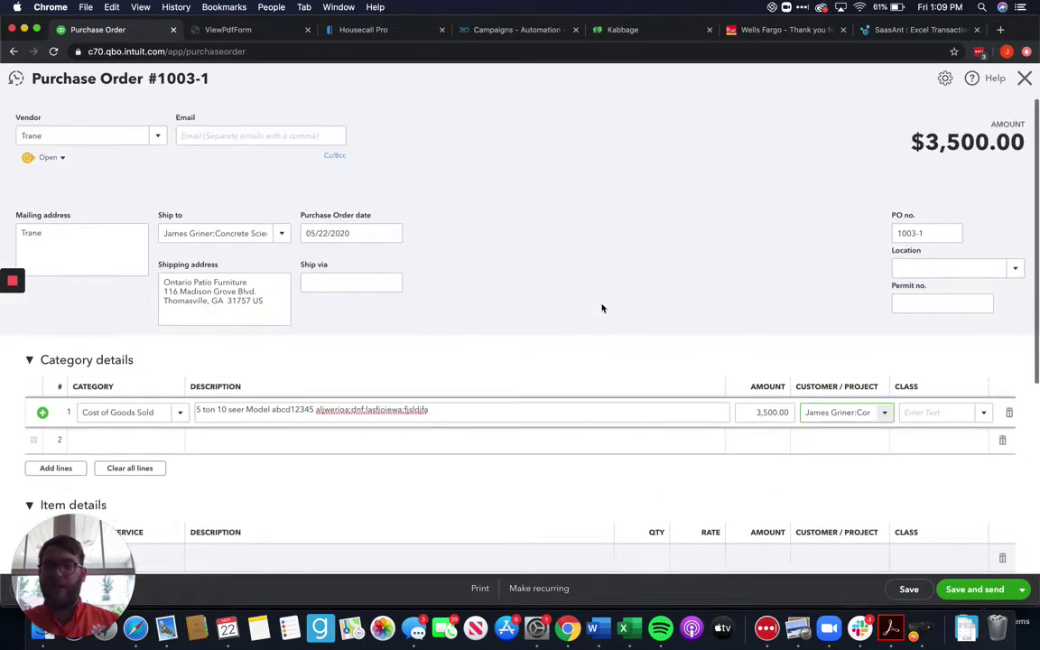
{"action": "scroll", "coordinate": [601, 305], "scroll_direction": "down", "scroll_amount": 5}
{"action": "left_click", "coordinate": [912, 591]}
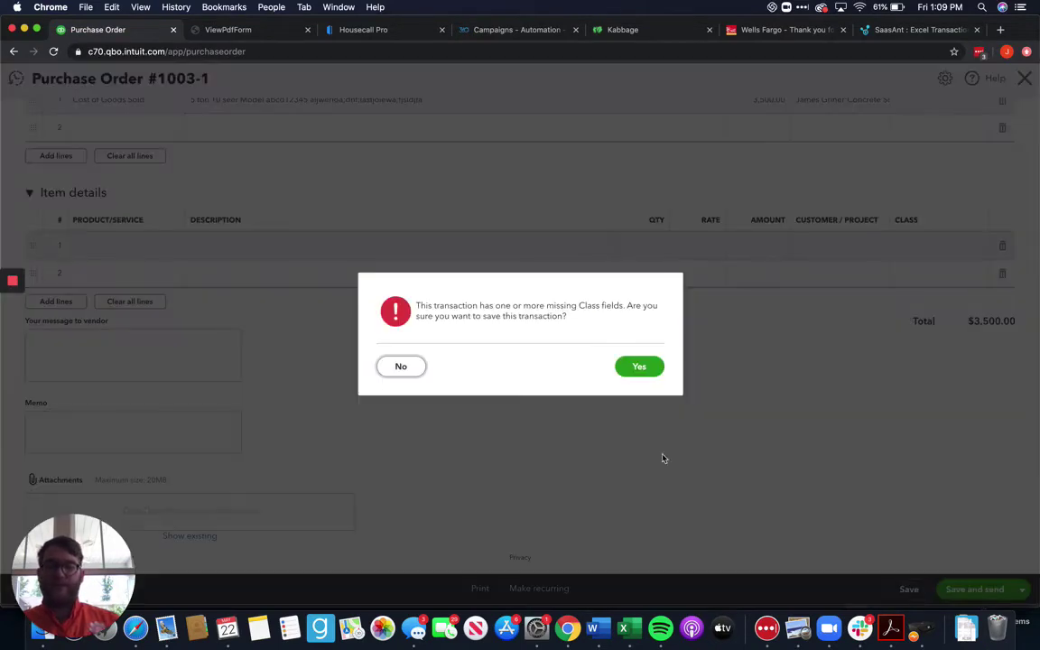
{"action": "left_click", "coordinate": [652, 370]}
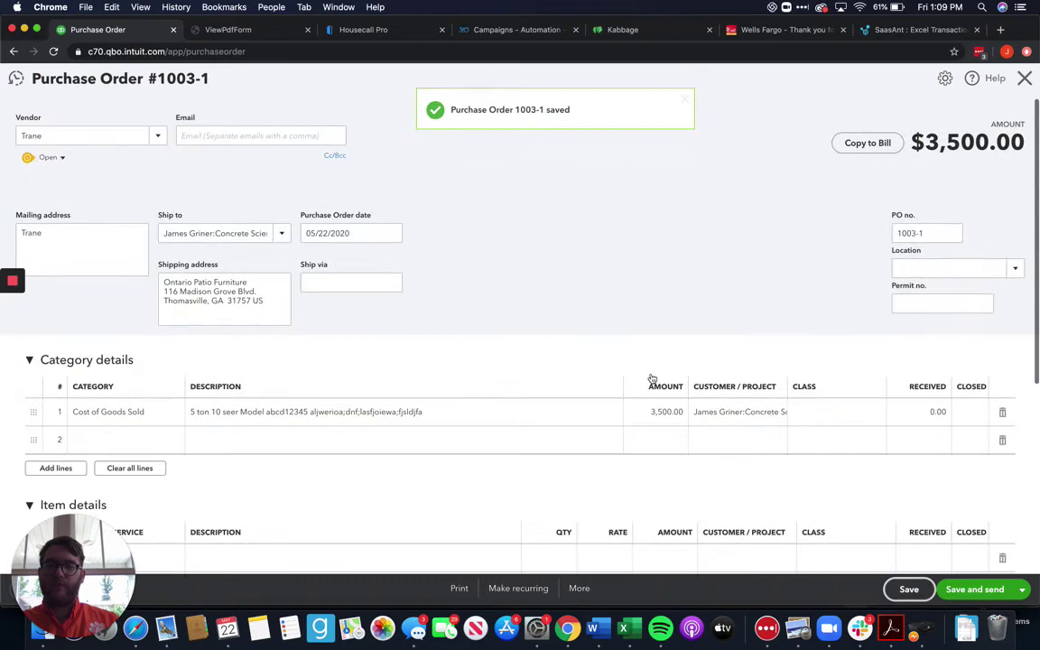
{"action": "left_click", "coordinate": [1025, 78]}
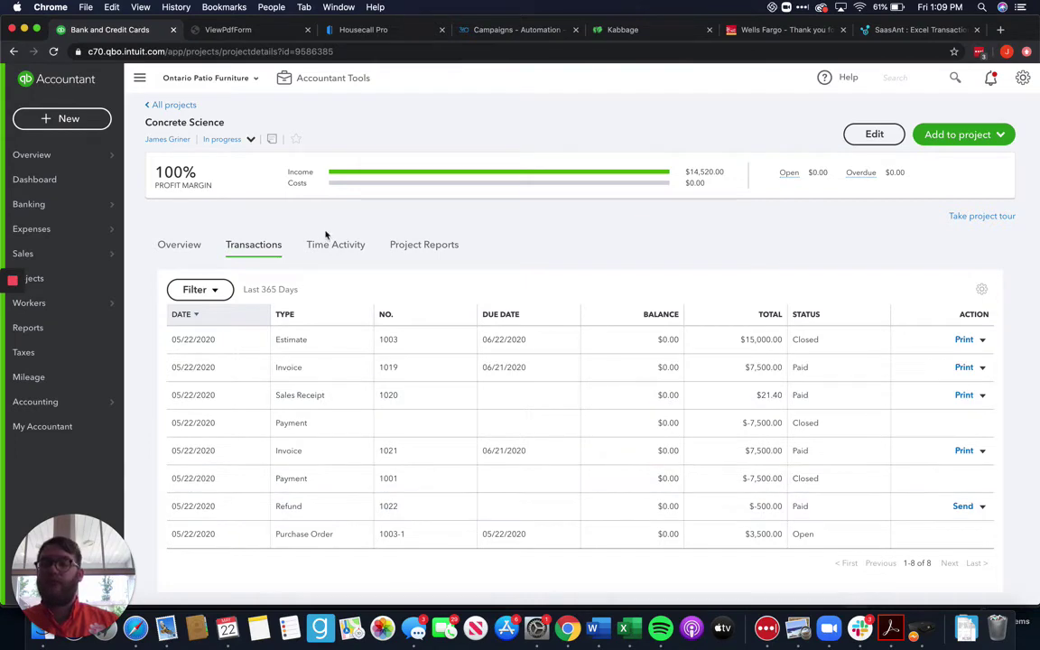
- Review the saved purchase order from the project's transactions, and check the reloaded project's income and costs
{"action": "left_click_drag", "start_coordinate": [345, 539], "coordinate": [249, 535]}
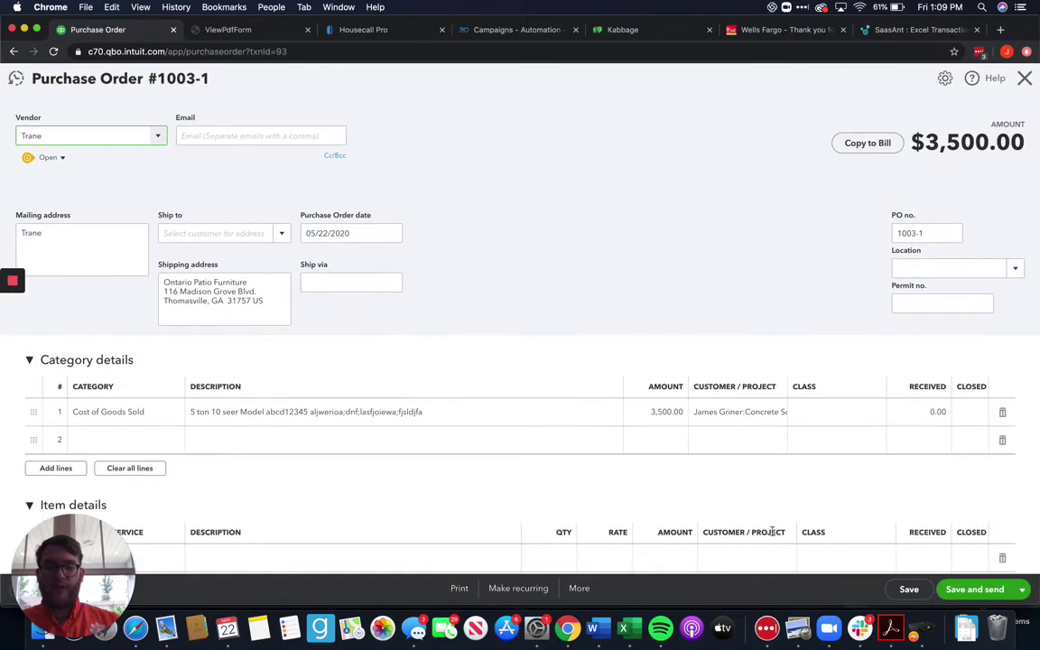
{"action": "left_click", "coordinate": [1024, 77]}
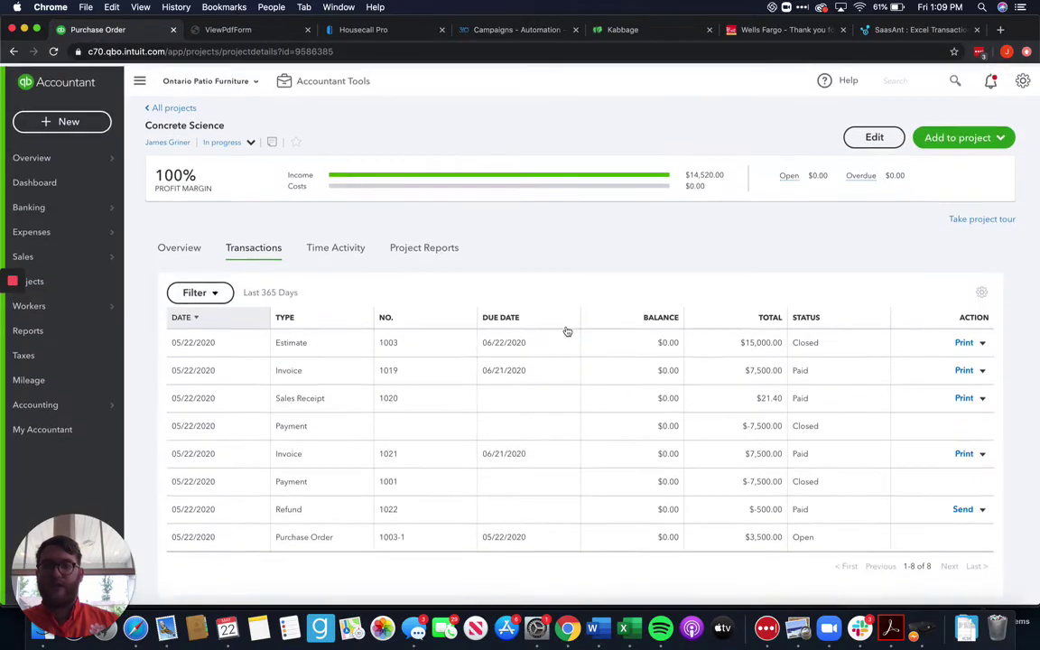
{"action": "left_click", "coordinate": [55, 51]}
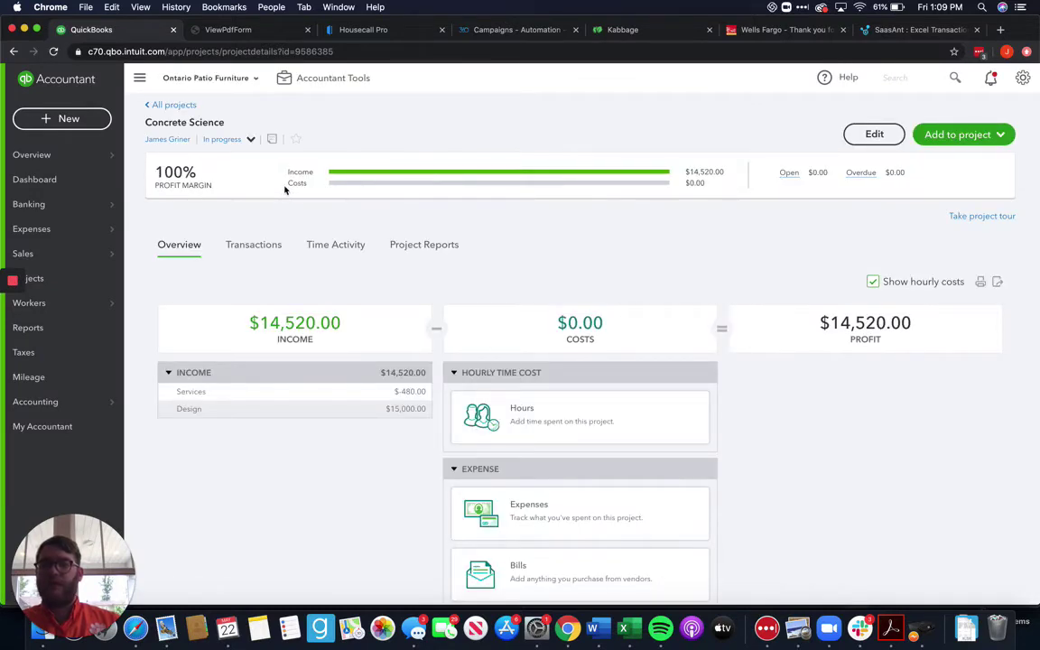
{"action": "double_click", "coordinate": [271, 165]}
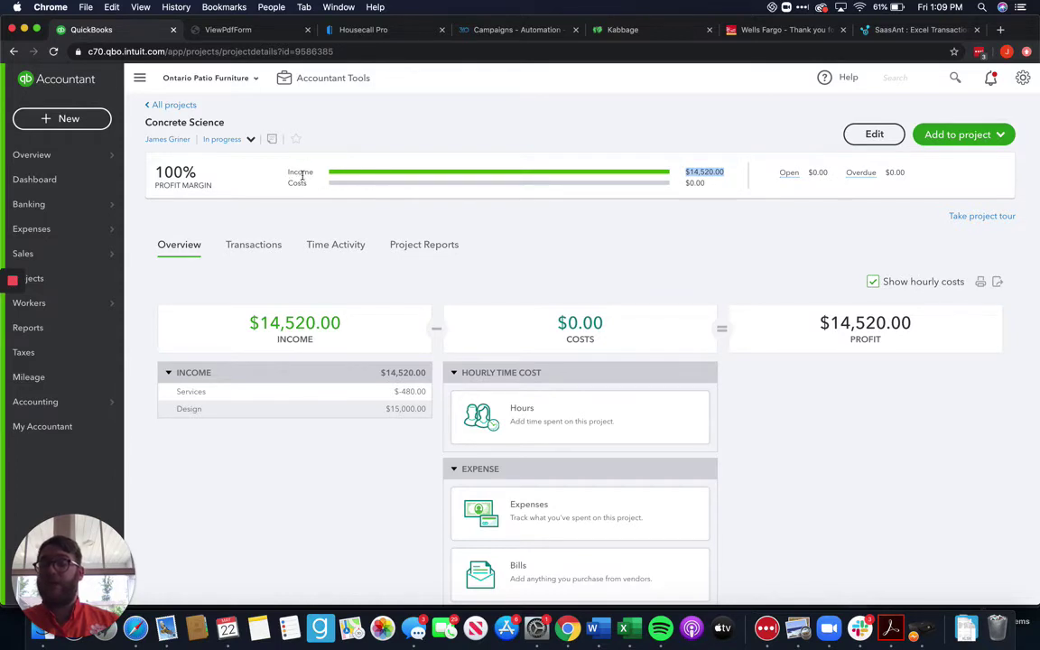
{"action": "left_click_drag", "start_coordinate": [286, 186], "coordinate": [421, 190]}
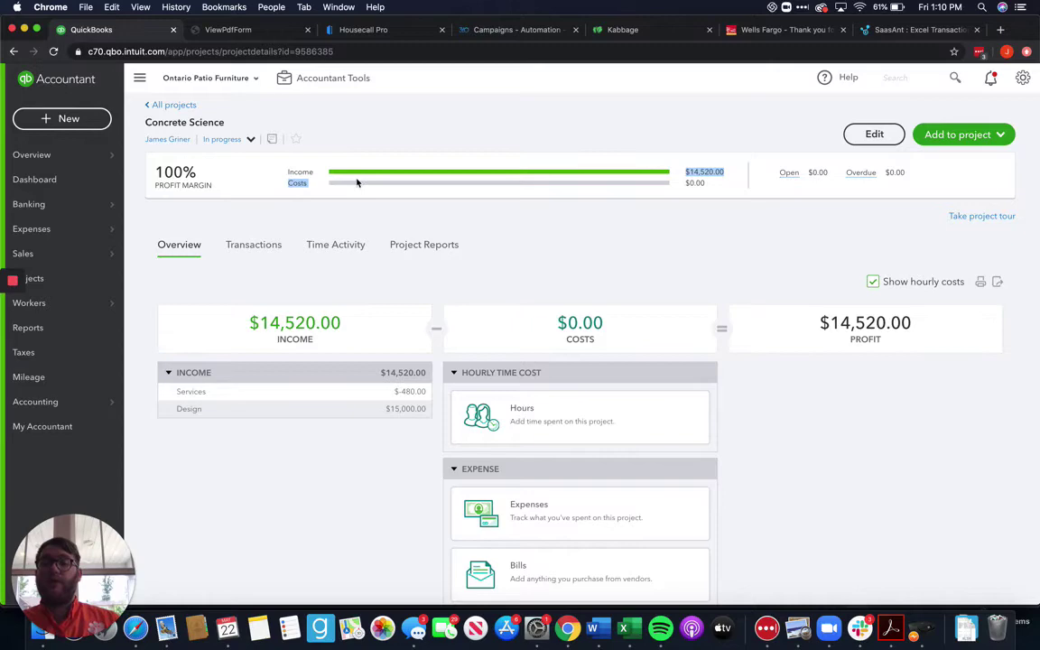
- Reopen the purchase order from the Concrete Science project's transactions and copy it to a bill
{"action": "left_click", "coordinate": [256, 244]}
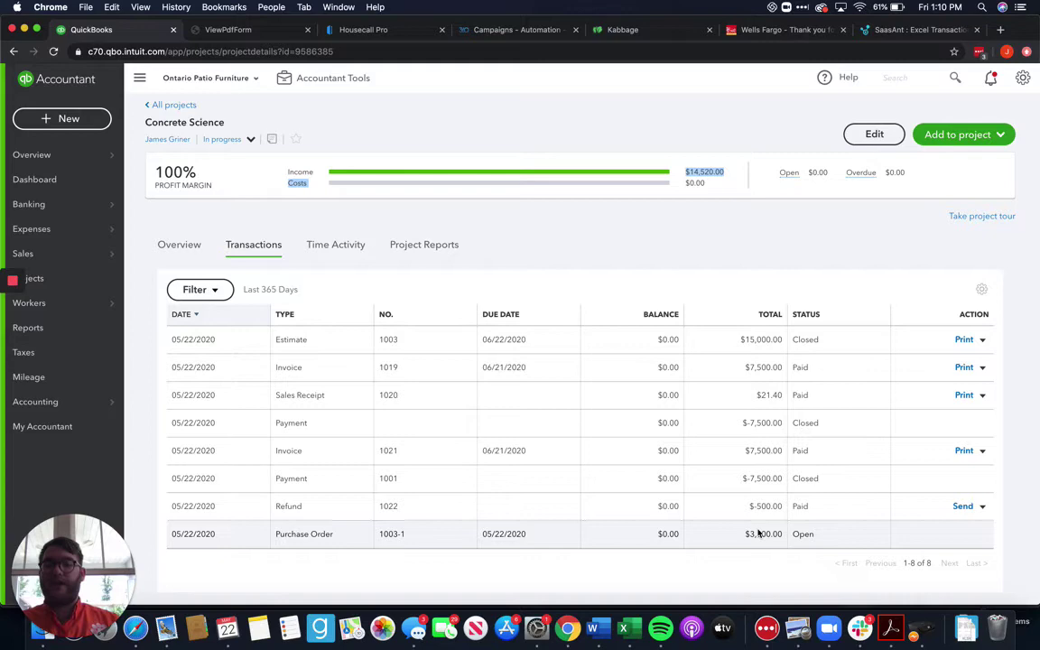
{"action": "left_click", "coordinate": [710, 539]}
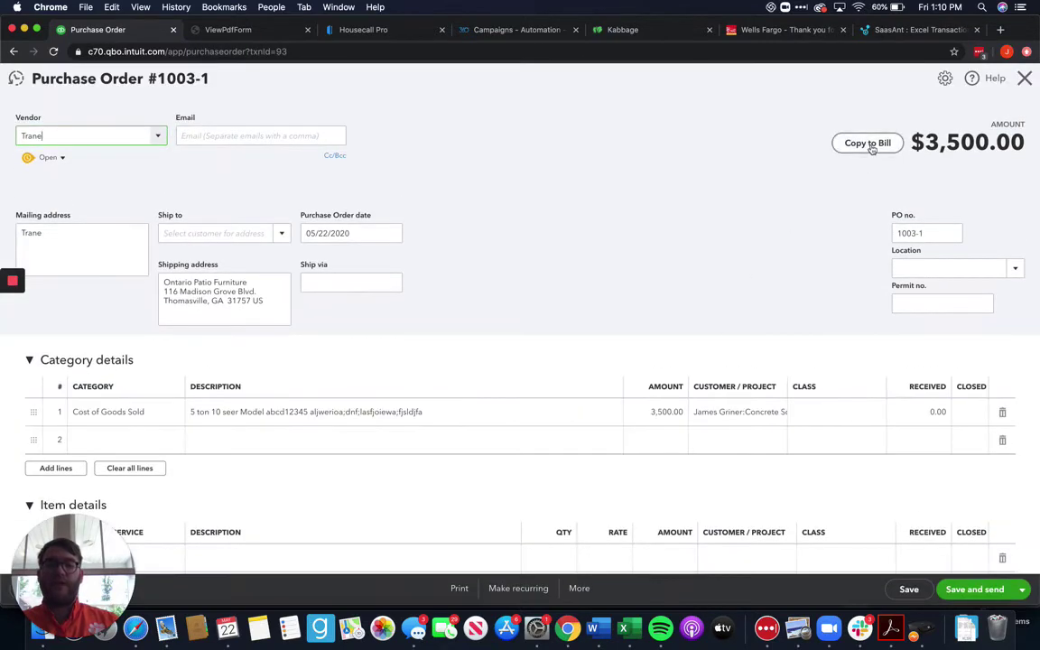
{"action": "left_click", "coordinate": [869, 146]}
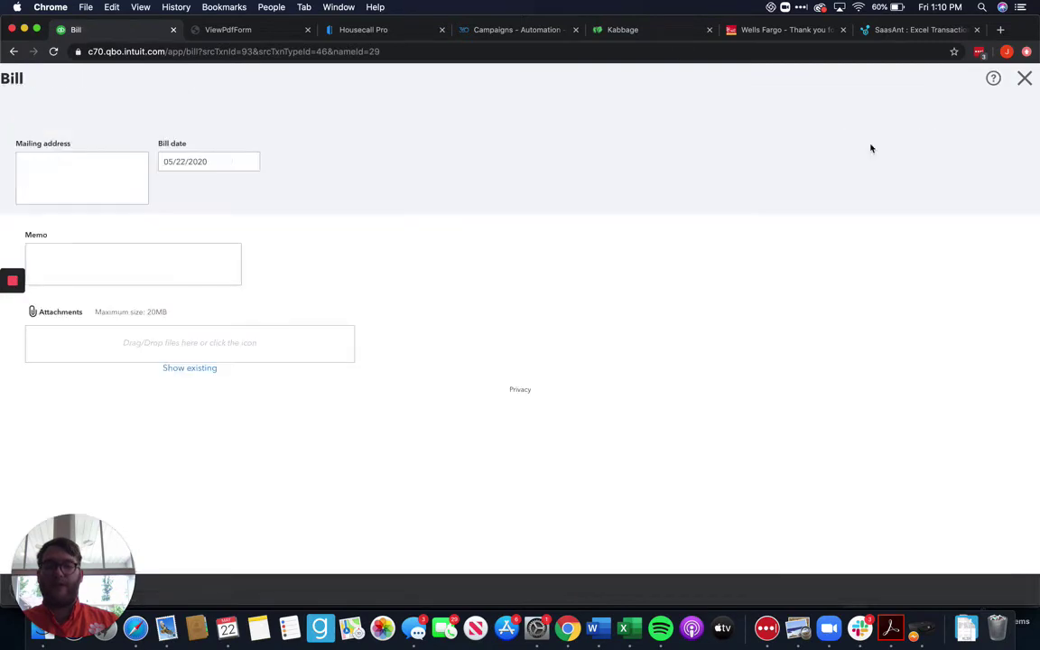
- Review the copied bill, set its terms to Net 60, and enter 643dr as the bill number
{"action": "scroll", "coordinate": [483, 236], "scroll_direction": "down", "scroll_amount": 5}
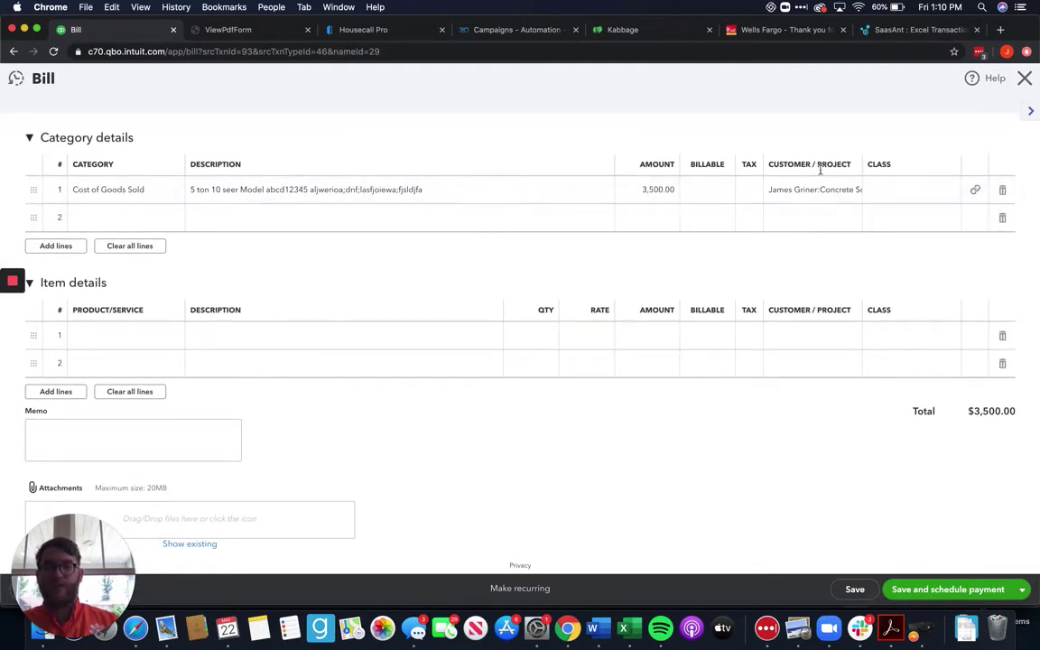
{"action": "scroll", "coordinate": [808, 192], "scroll_direction": "up", "scroll_amount": 5}
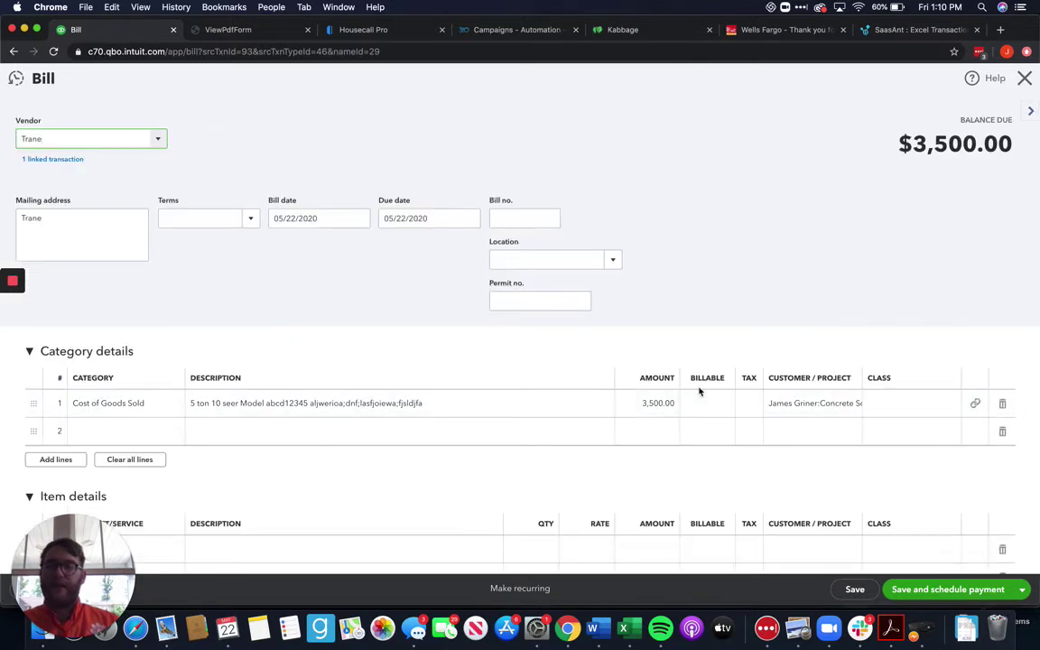
{"action": "left_click", "coordinate": [252, 218]}
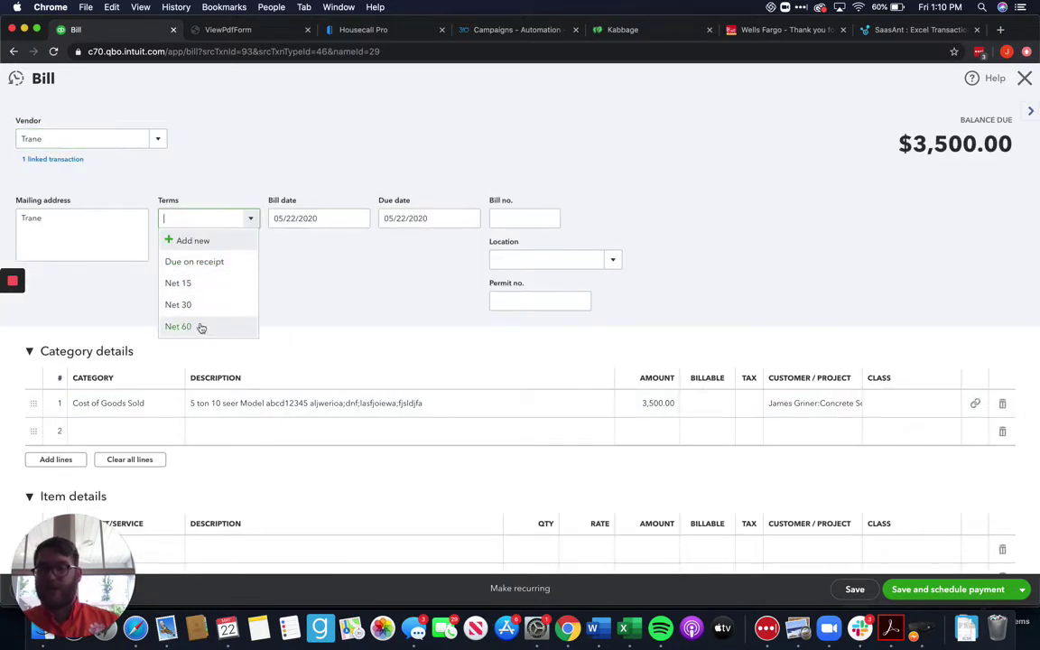
{"action": "left_click", "coordinate": [200, 326]}
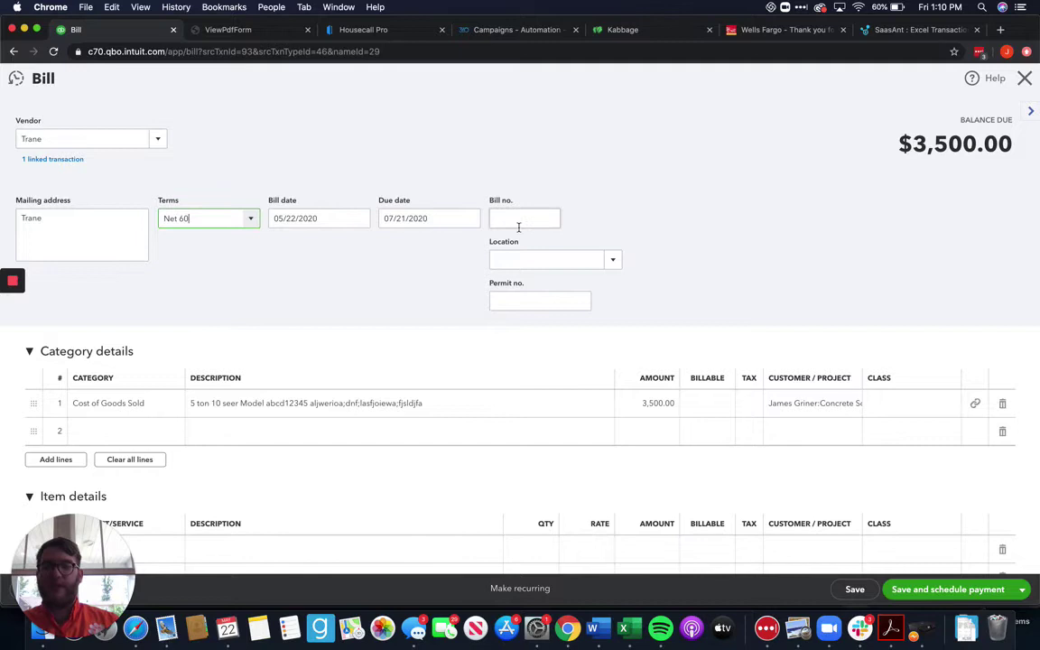
{"action": "left_click", "coordinate": [544, 216]}
{"action": "type", "text": "643dr"}
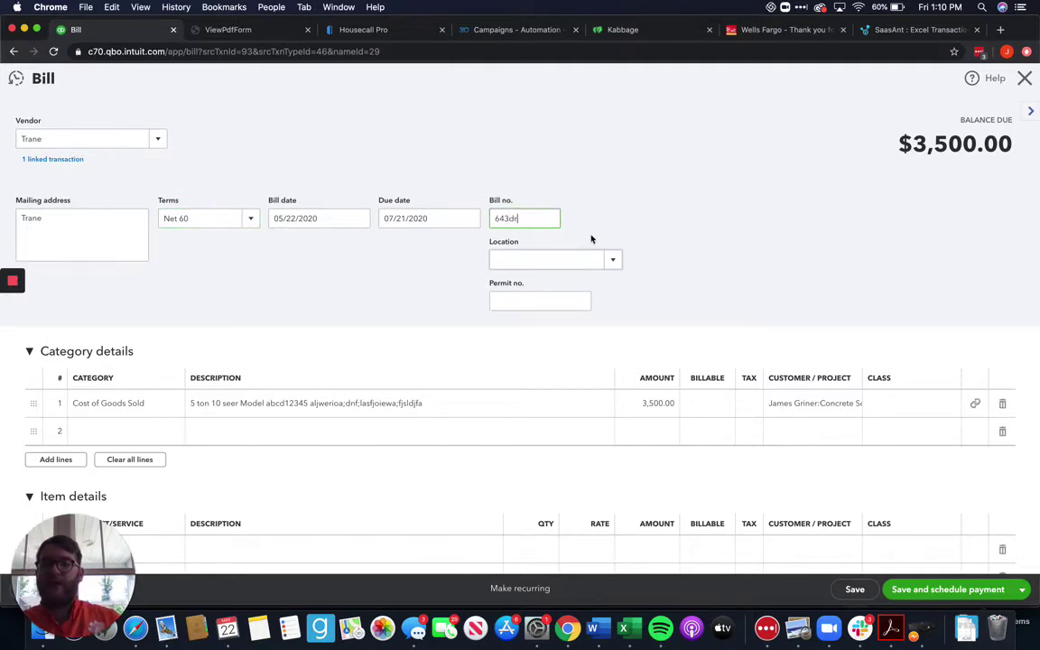
- Review the Trane bill's details, save it without scheduling a payment, and close it
{"action": "scroll", "coordinate": [765, 213], "scroll_direction": "down", "scroll_amount": 2}
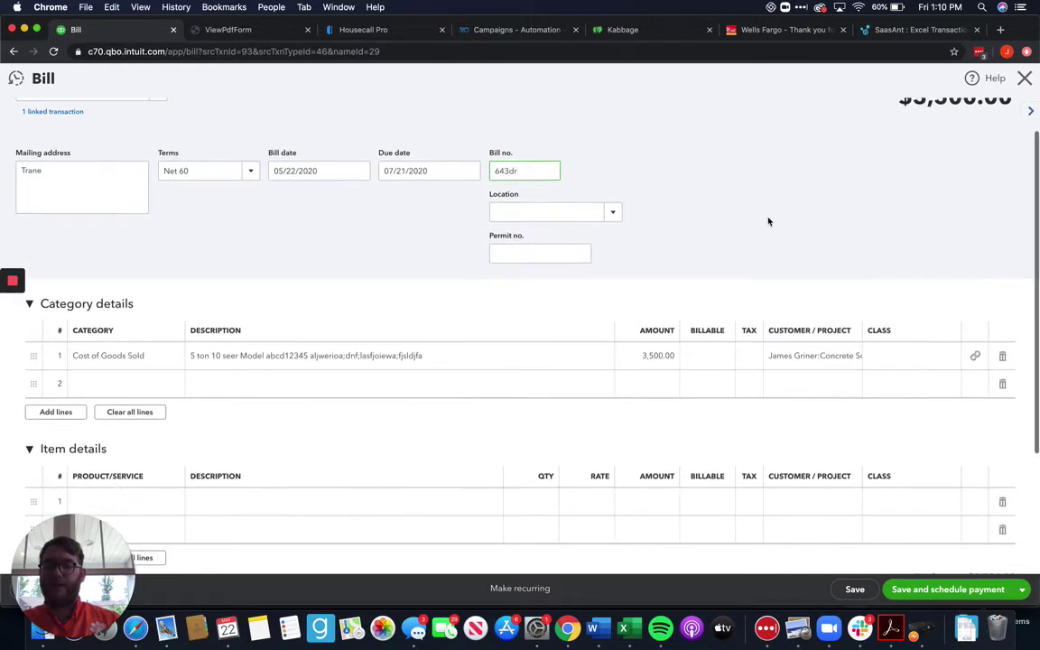
{"action": "scroll", "coordinate": [801, 220], "scroll_direction": "up", "scroll_amount": 2}
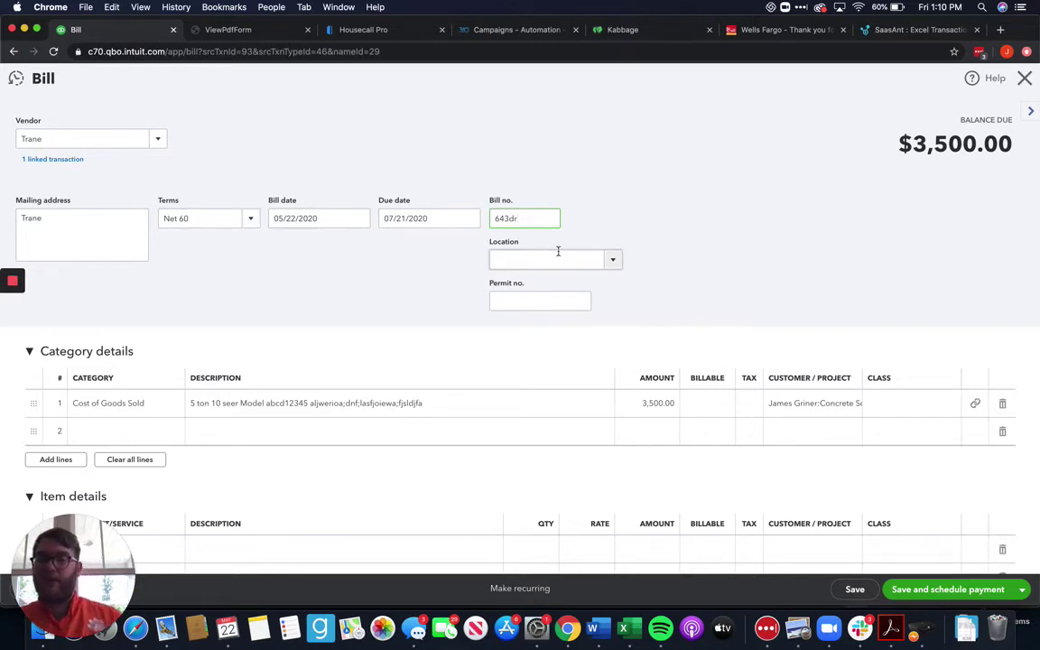
{"action": "scroll", "coordinate": [667, 235], "scroll_direction": "down", "scroll_amount": 1}
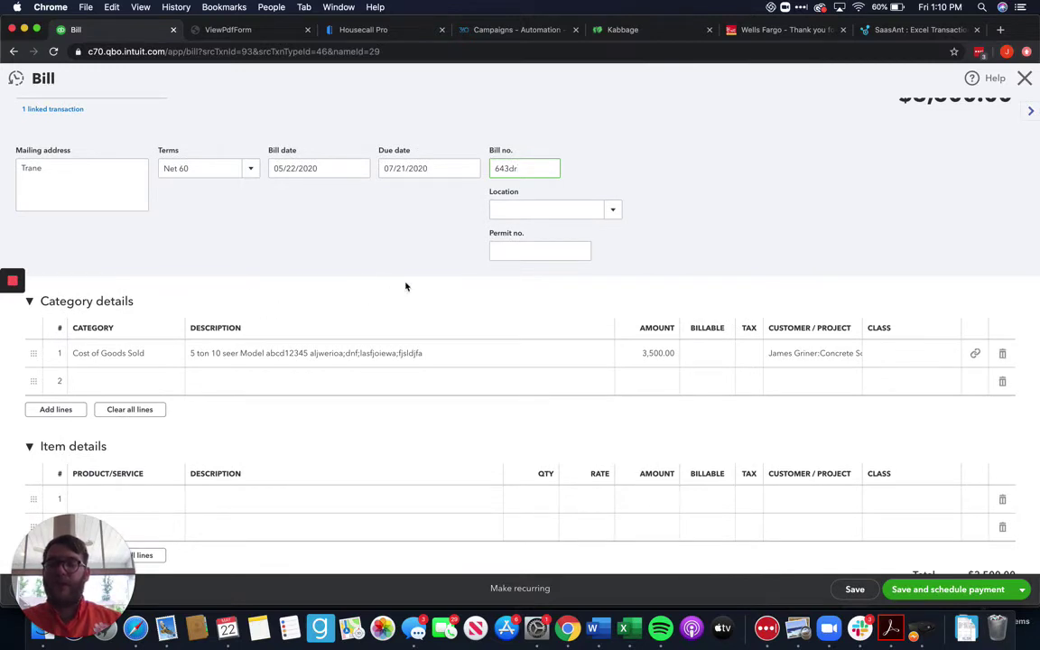
{"action": "scroll", "coordinate": [411, 241], "scroll_direction": "down", "scroll_amount": 2}
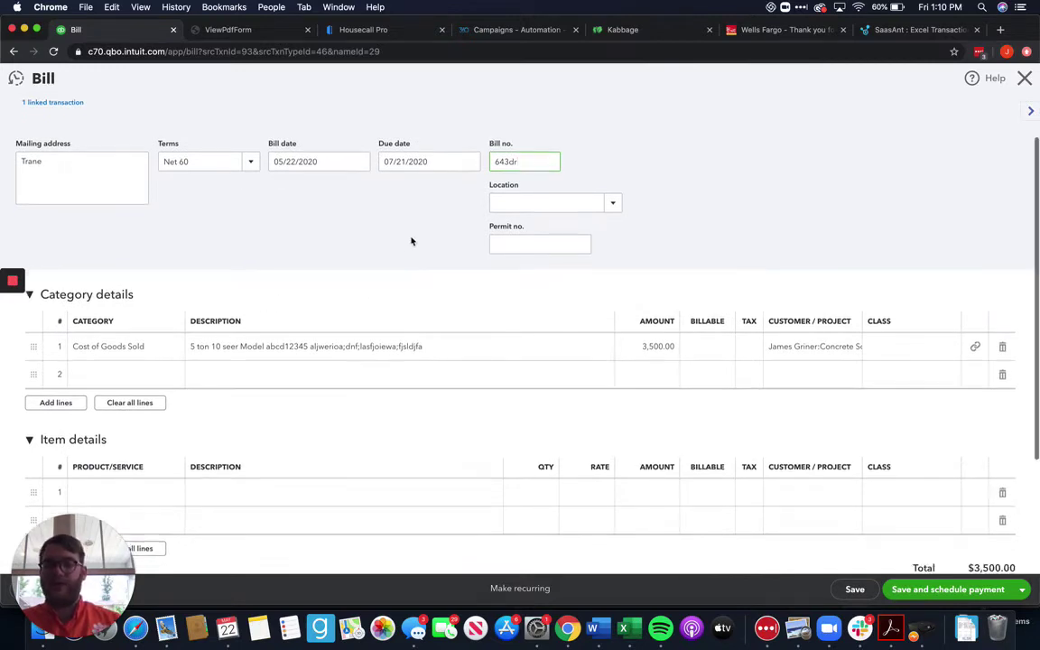
{"action": "scroll", "coordinate": [412, 242], "scroll_direction": "up", "scroll_amount": 2}
{"action": "scroll", "coordinate": [412, 241], "scroll_direction": "up", "scroll_amount": 1}
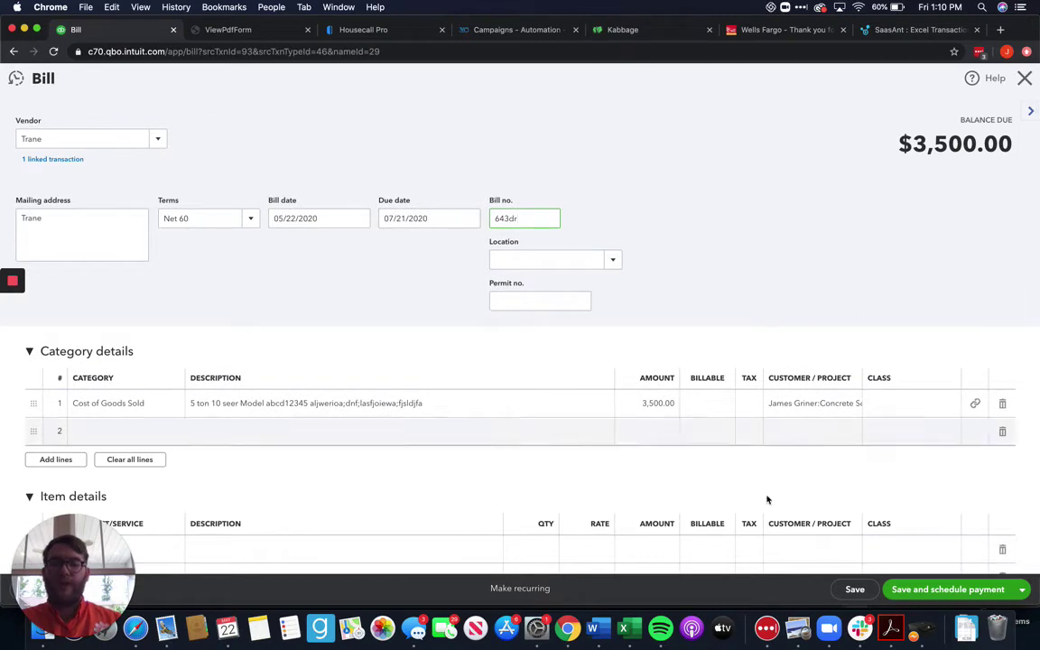
{"action": "left_click", "coordinate": [1023, 589]}
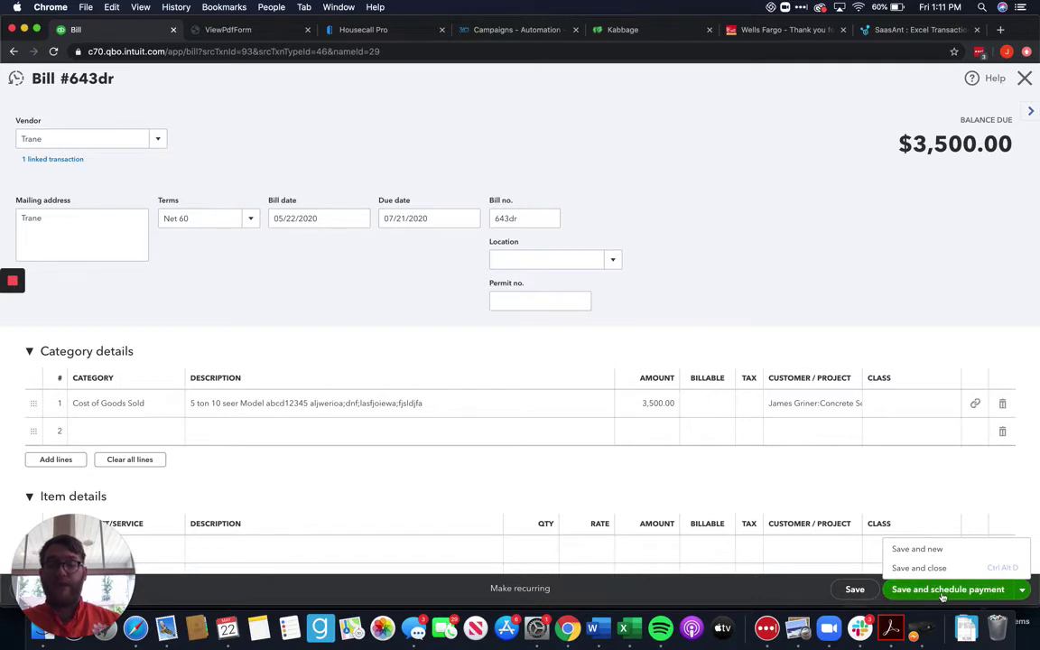
{"action": "left_click", "coordinate": [757, 593]}
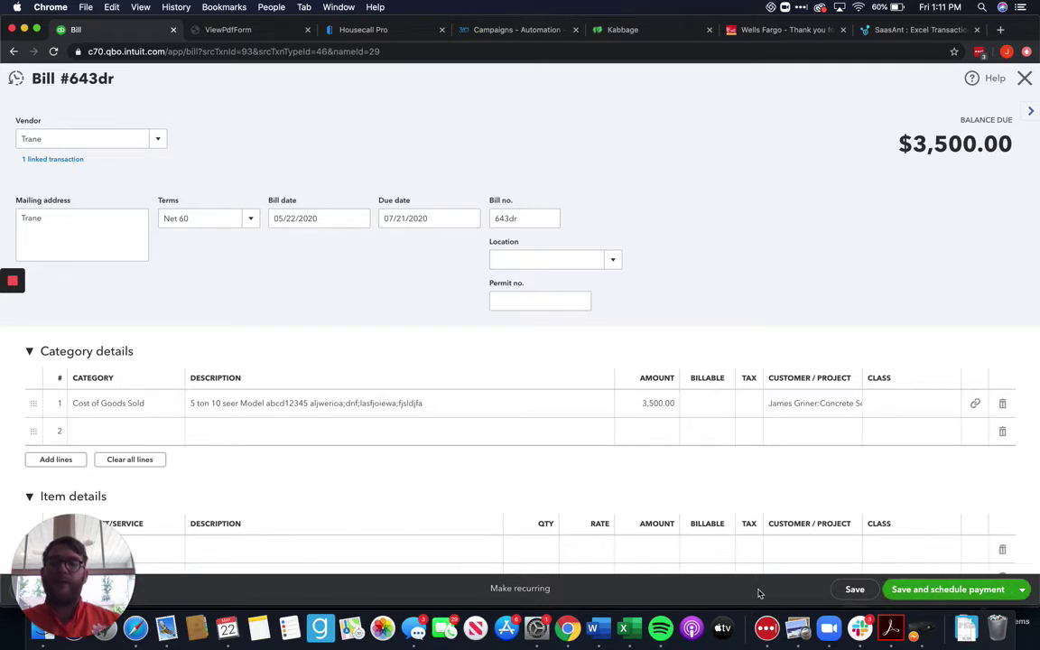
{"action": "left_click", "coordinate": [856, 589]}
{"action": "left_click", "coordinate": [658, 369]}
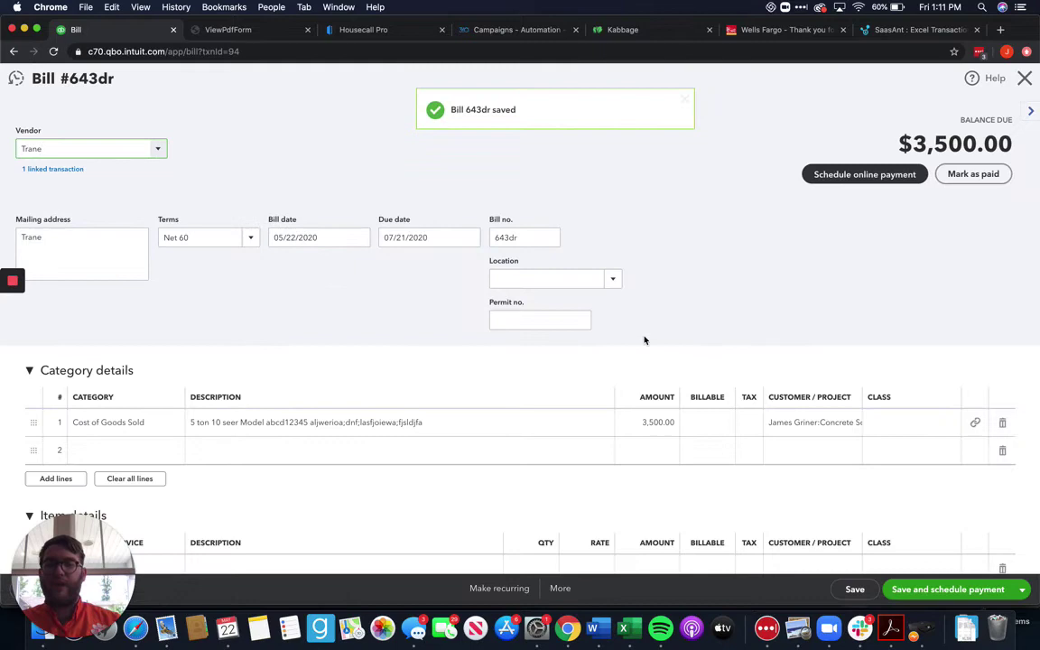
{"action": "left_click", "coordinate": [1024, 79]}
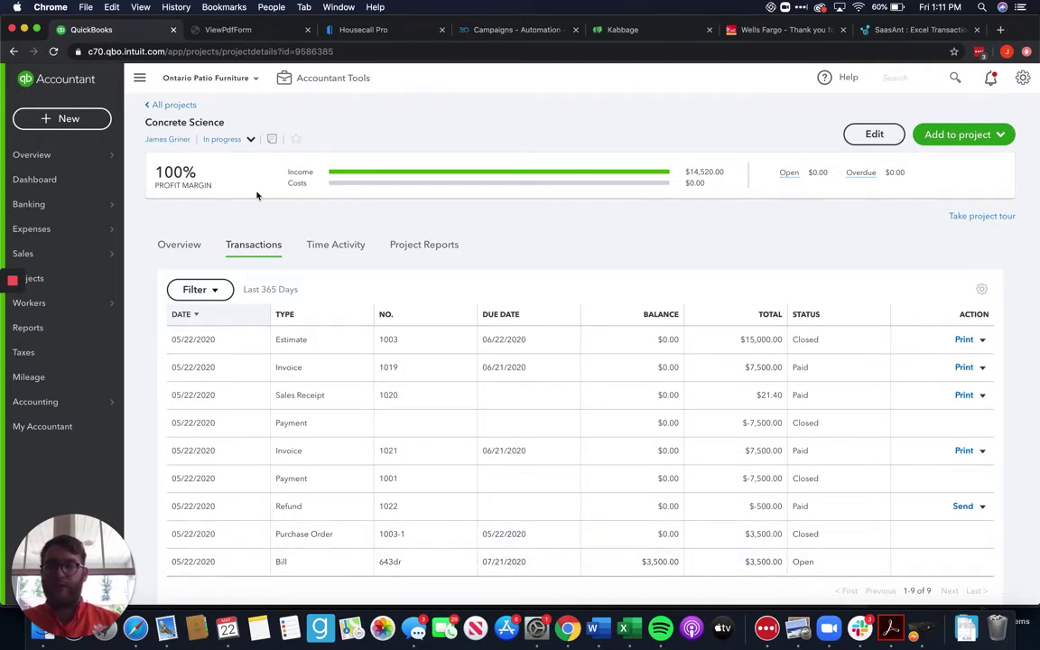
- Reload the Concrete Science project and check its profit margin, income and costs
{"action": "left_click", "coordinate": [52, 52]}
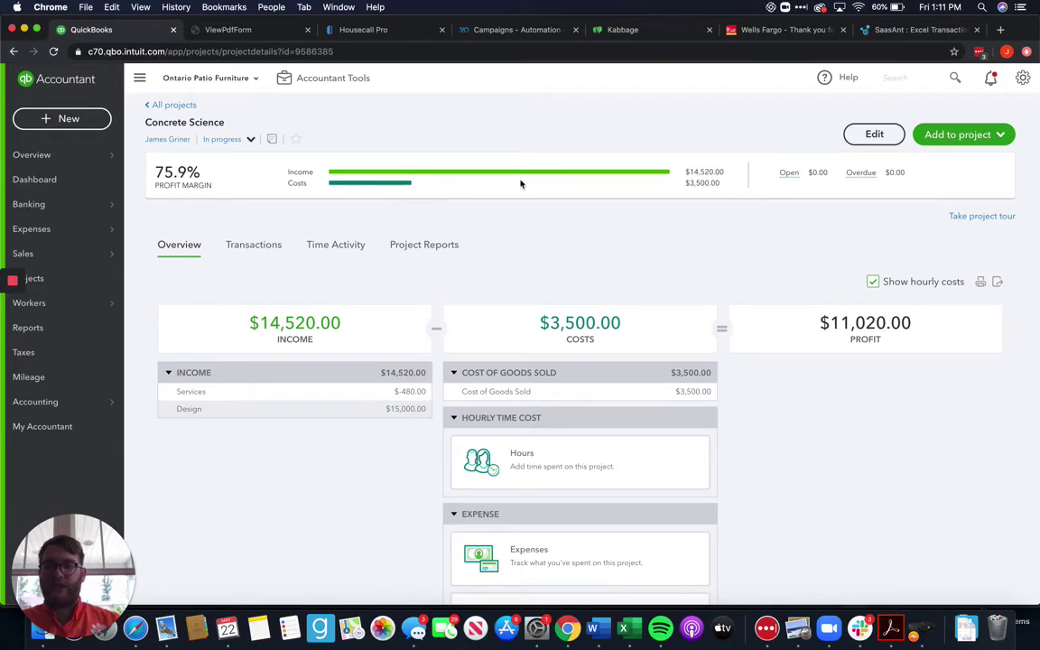
{"action": "left_click_drag", "start_coordinate": [154, 176], "coordinate": [243, 181]}
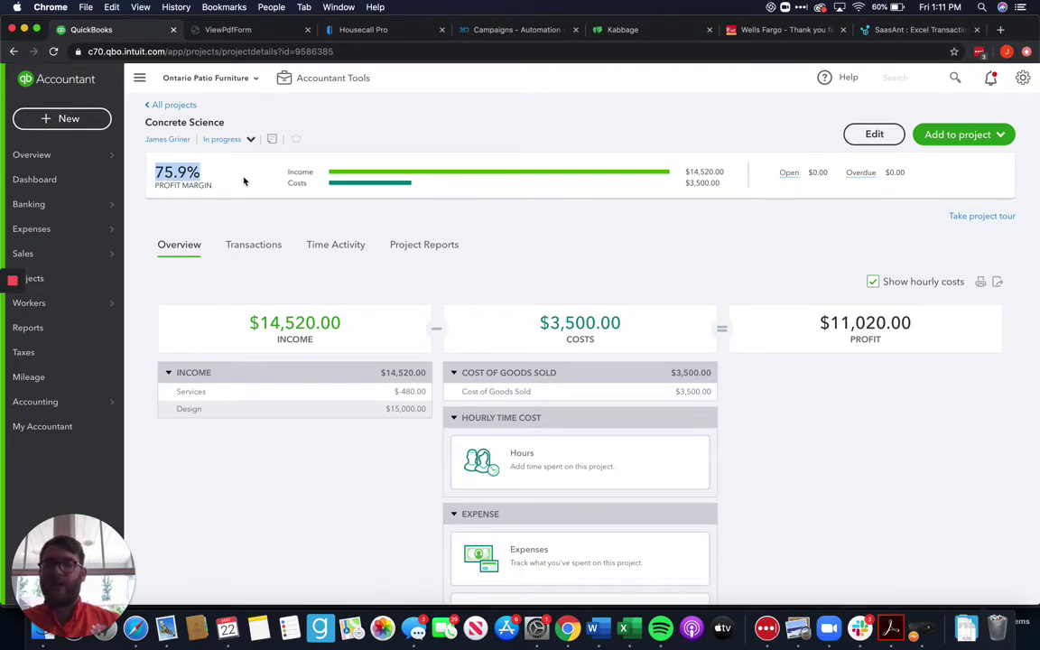
{"action": "left_click", "coordinate": [545, 234]}
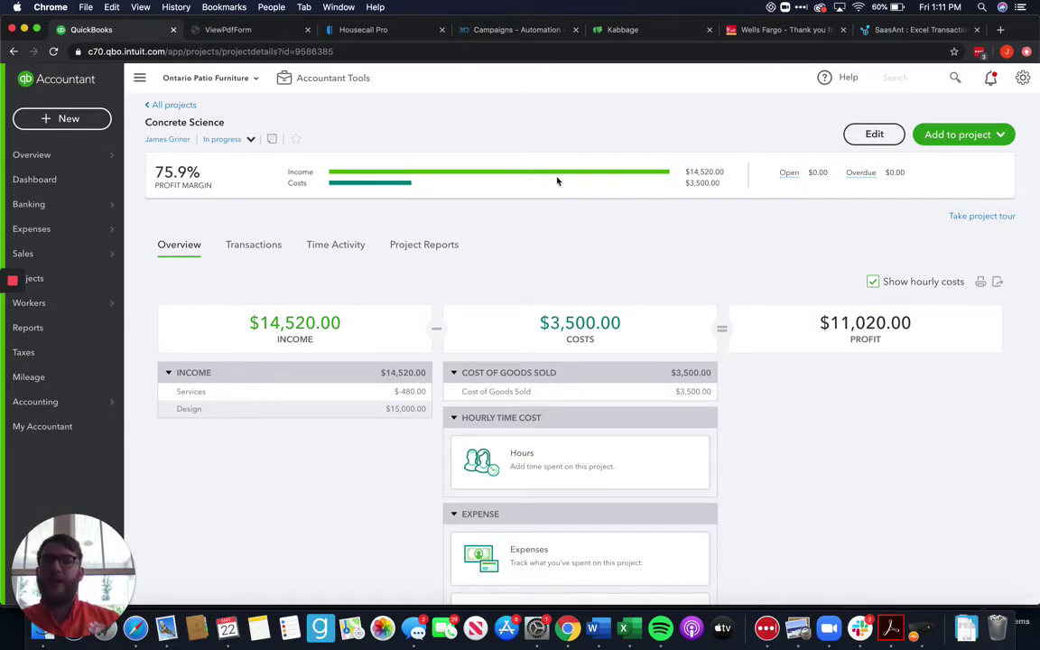
- Pay the open Trane bill in full from the Checking Account, saving and closing the bill payment
{"action": "left_click", "coordinate": [99, 122]}
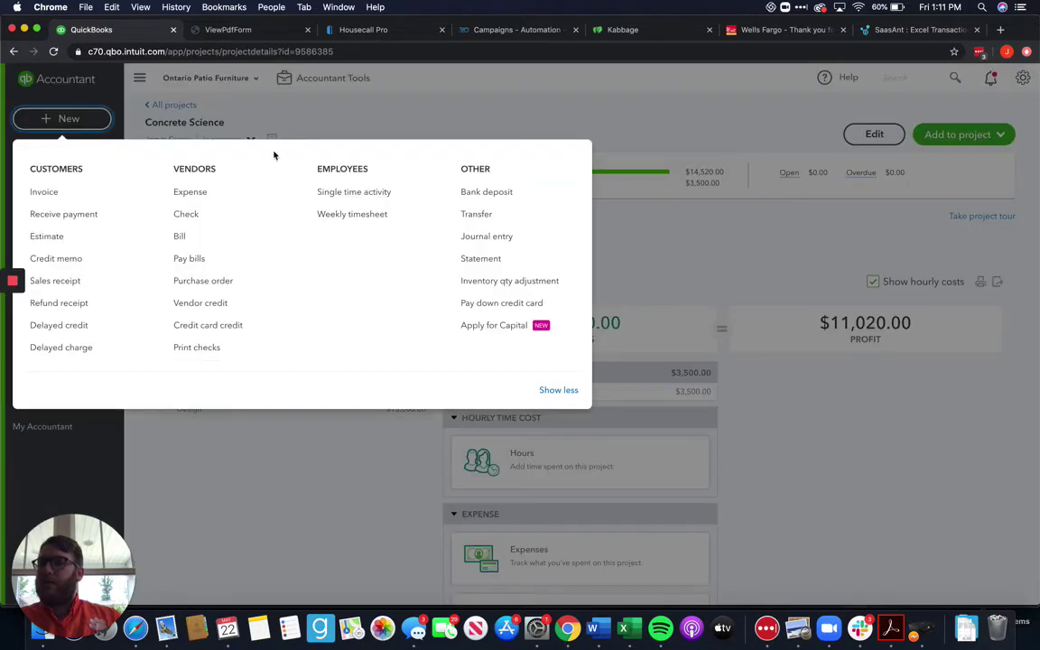
{"action": "left_click", "coordinate": [209, 258]}
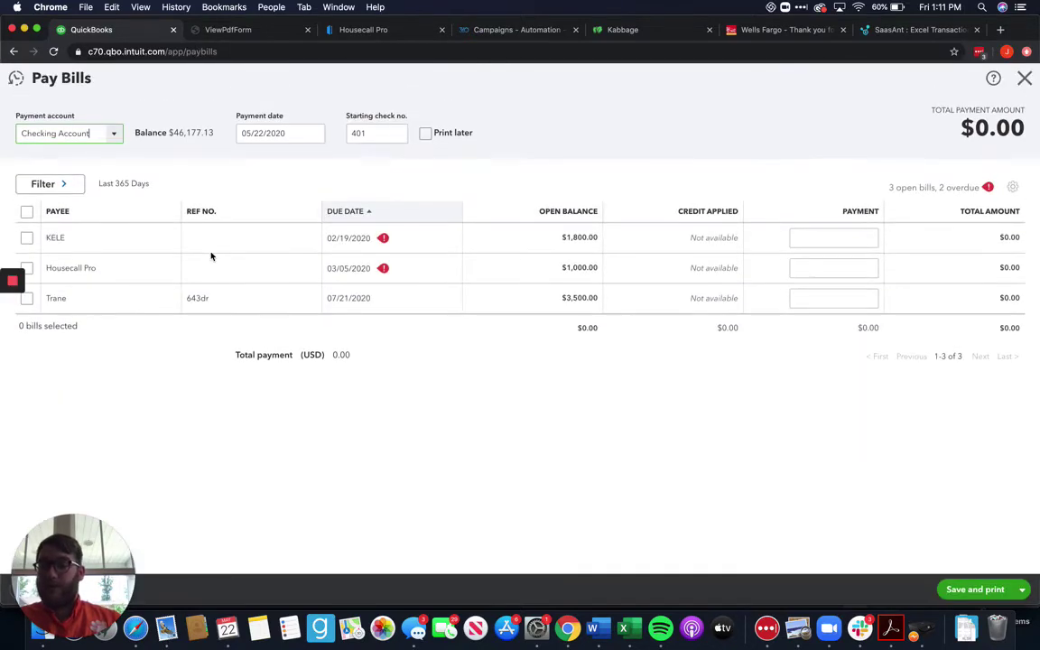
{"action": "left_click", "coordinate": [27, 298]}
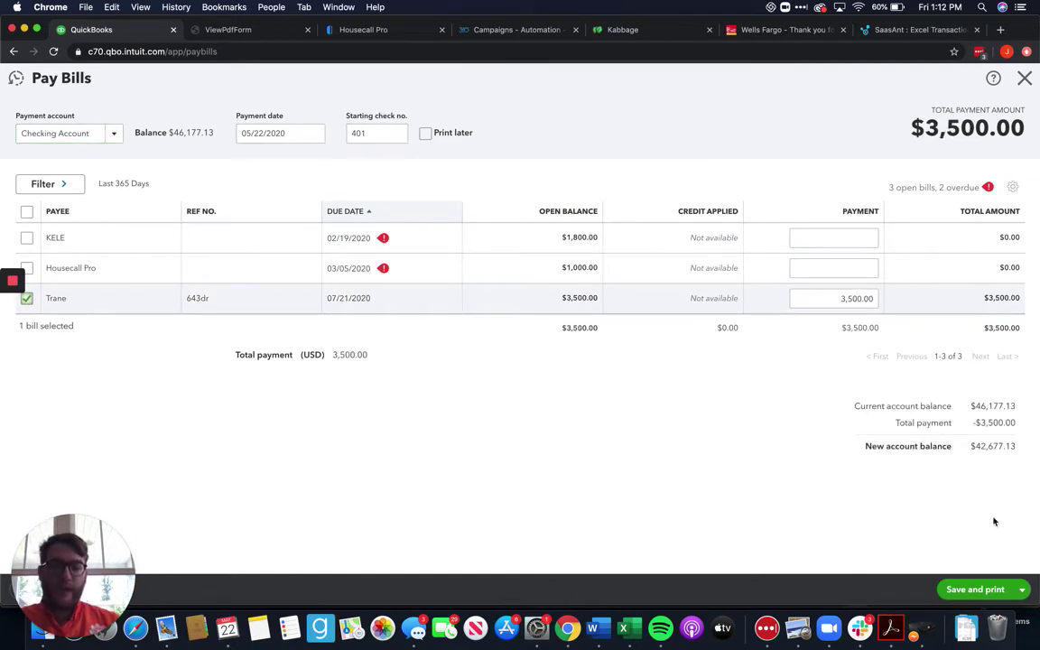
{"action": "left_click", "coordinate": [1019, 587]}
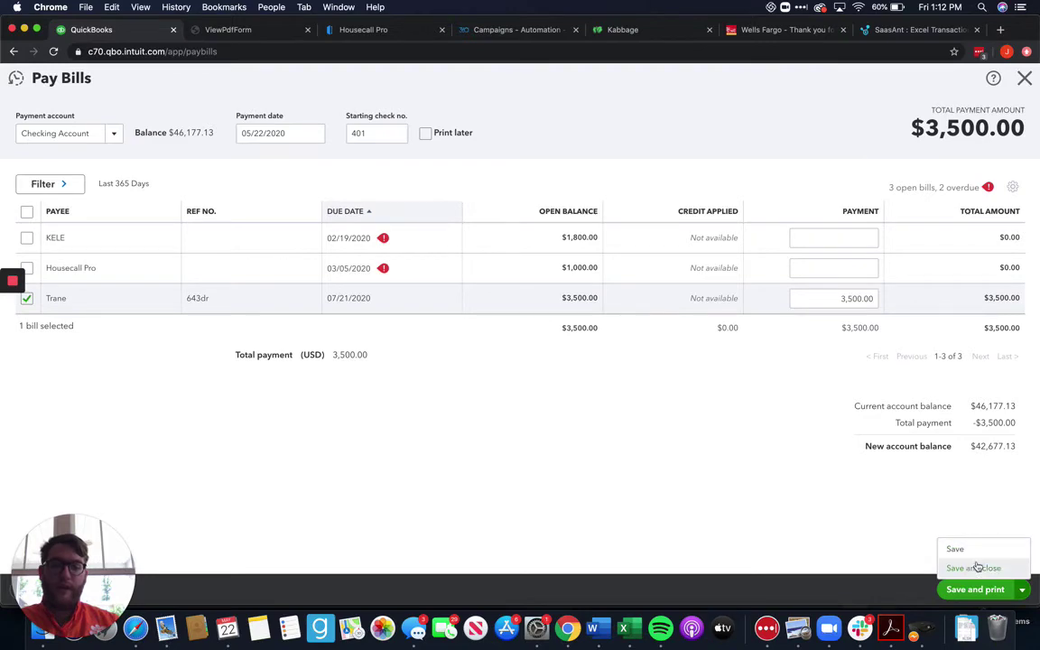
{"action": "left_click", "coordinate": [977, 566]}
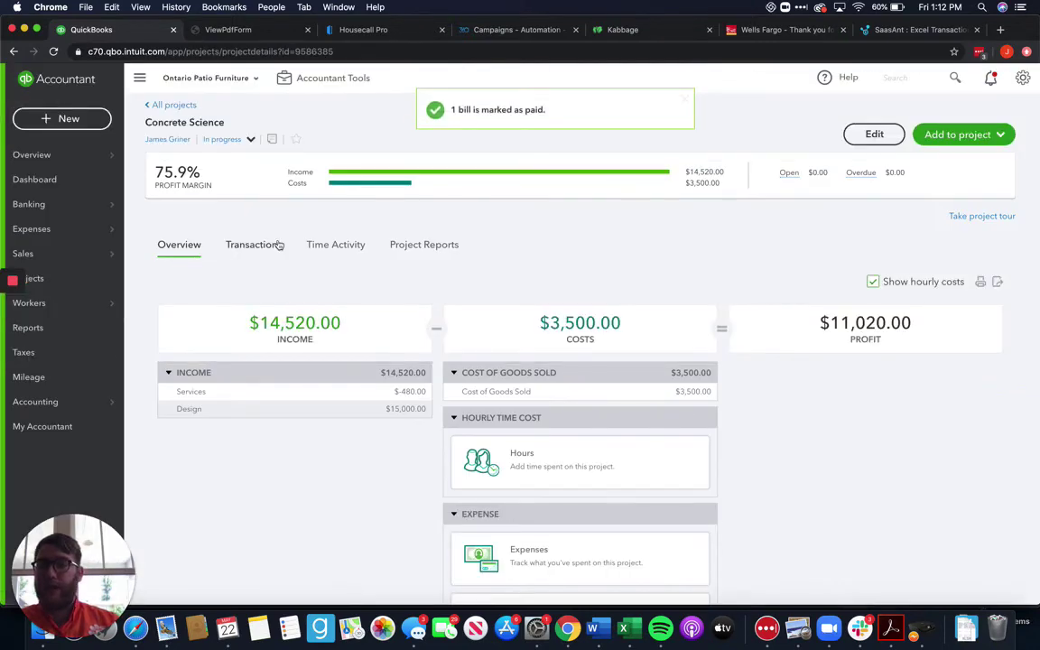
- Check the paid bill's status in the project's transactions and review the reloaded project overview
{"action": "left_click", "coordinate": [273, 244]}
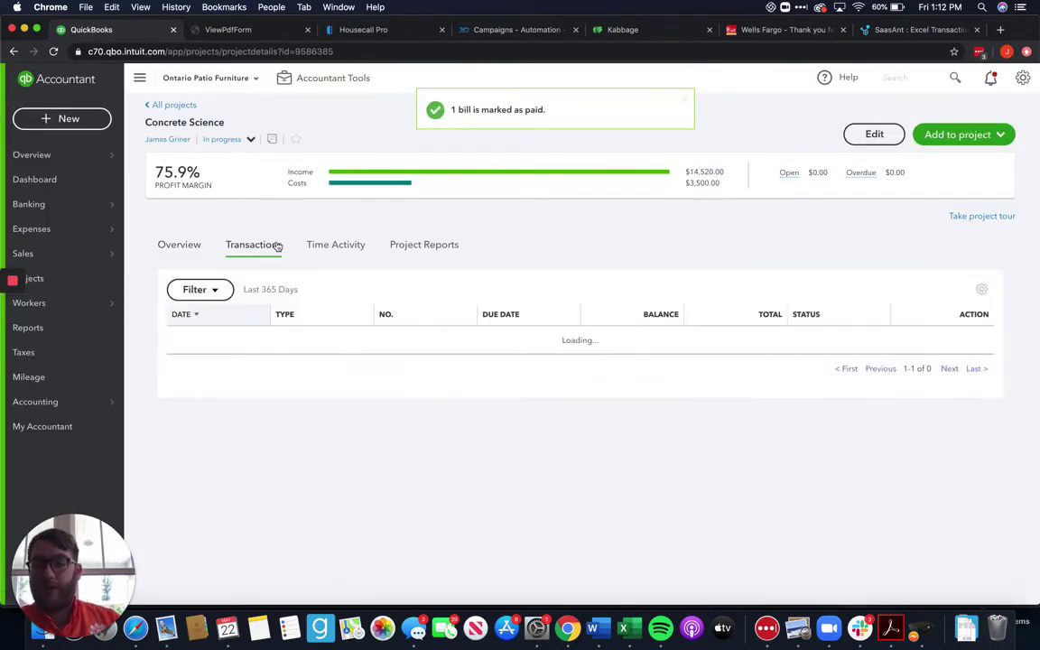
{"action": "scroll", "coordinate": [493, 338], "scroll_direction": "down", "scroll_amount": 1}
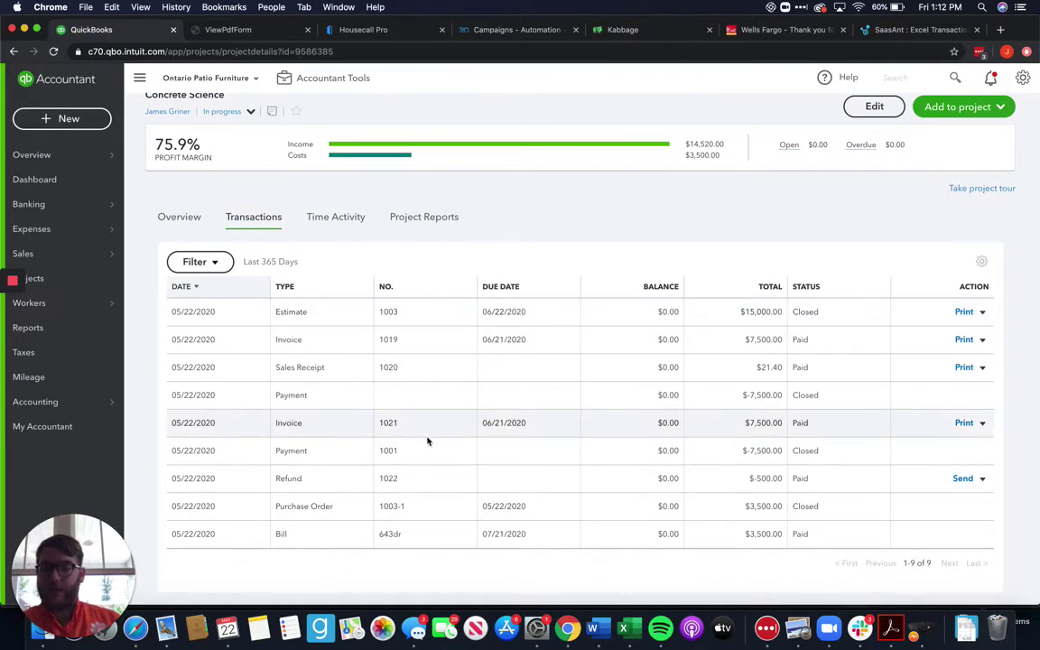
{"action": "scroll", "coordinate": [428, 441], "scroll_direction": "up", "scroll_amount": 1}
{"action": "left_click", "coordinate": [53, 52]}
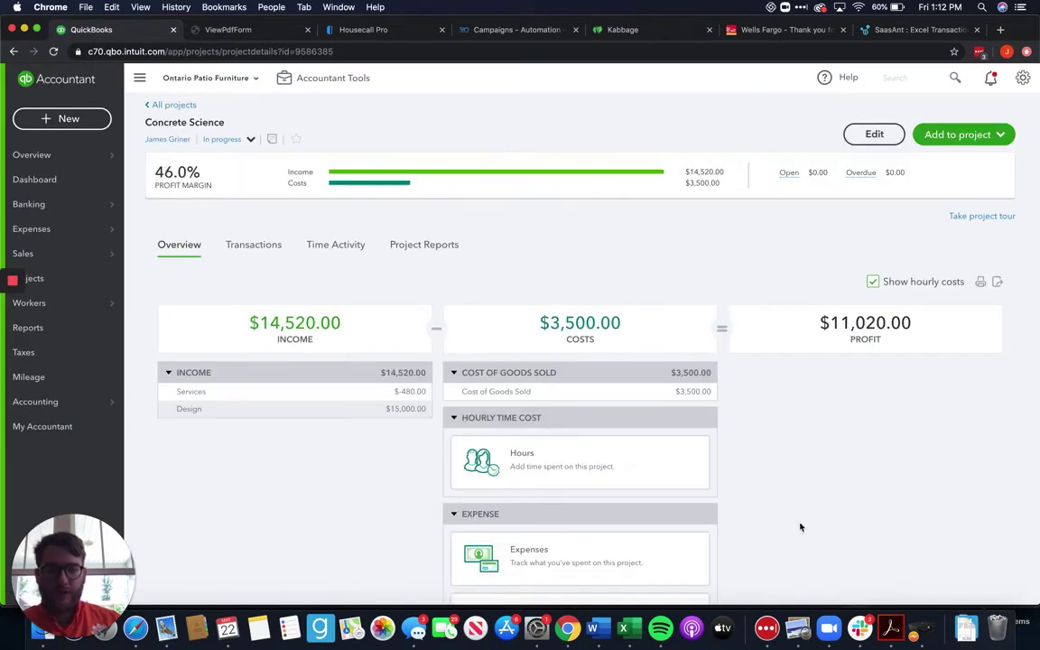
{"action": "scroll", "coordinate": [800, 527], "scroll_direction": "down", "scroll_amount": 2}
{"action": "left_click", "coordinate": [253, 177]}
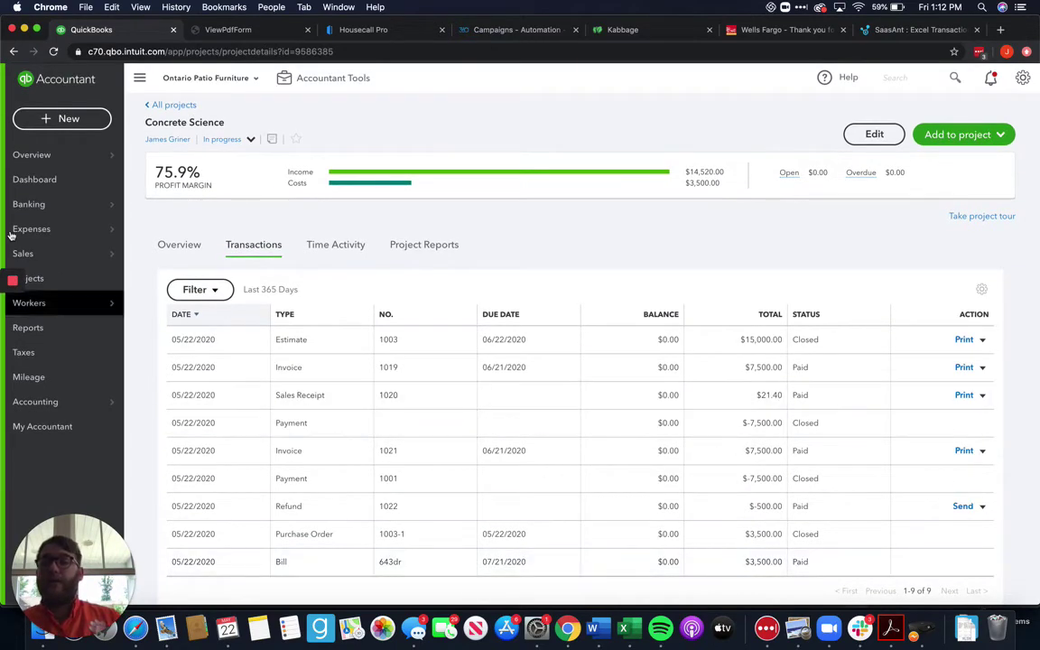
- Create a new expense and add Lowes as a new vendor for its payee
{"action": "left_click", "coordinate": [81, 123]}
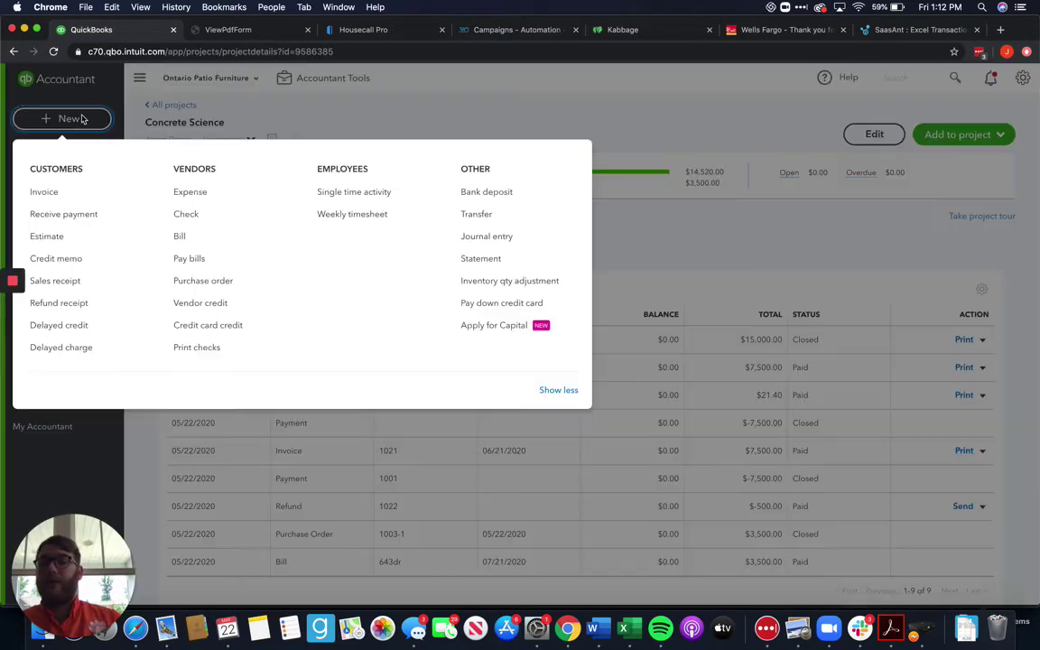
{"action": "left_click", "coordinate": [222, 192]}
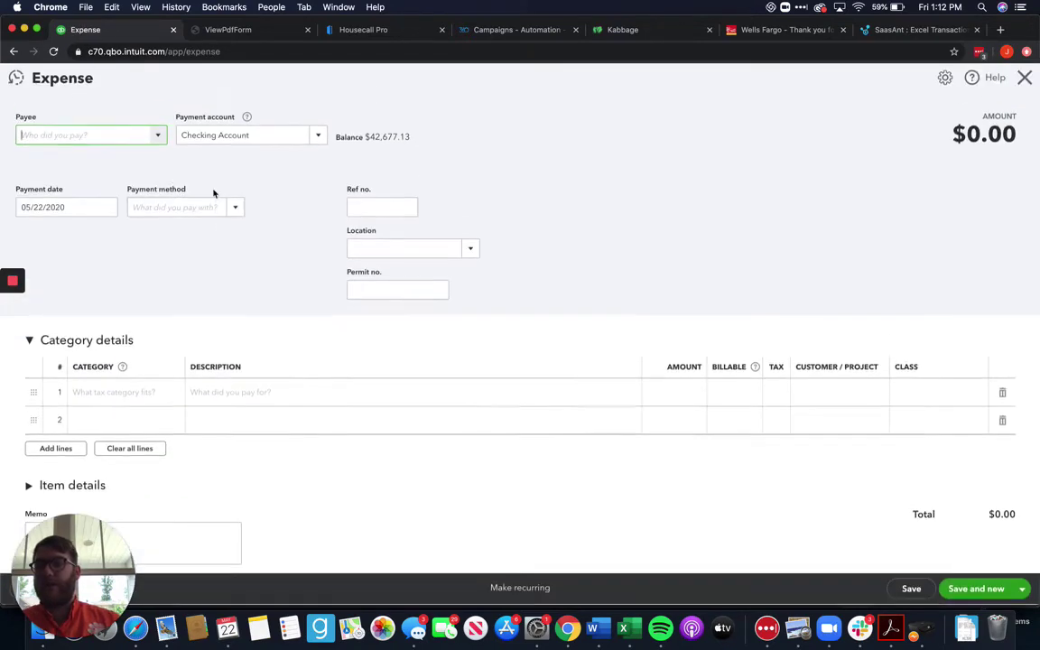
{"action": "type", "text": "Lowes"}
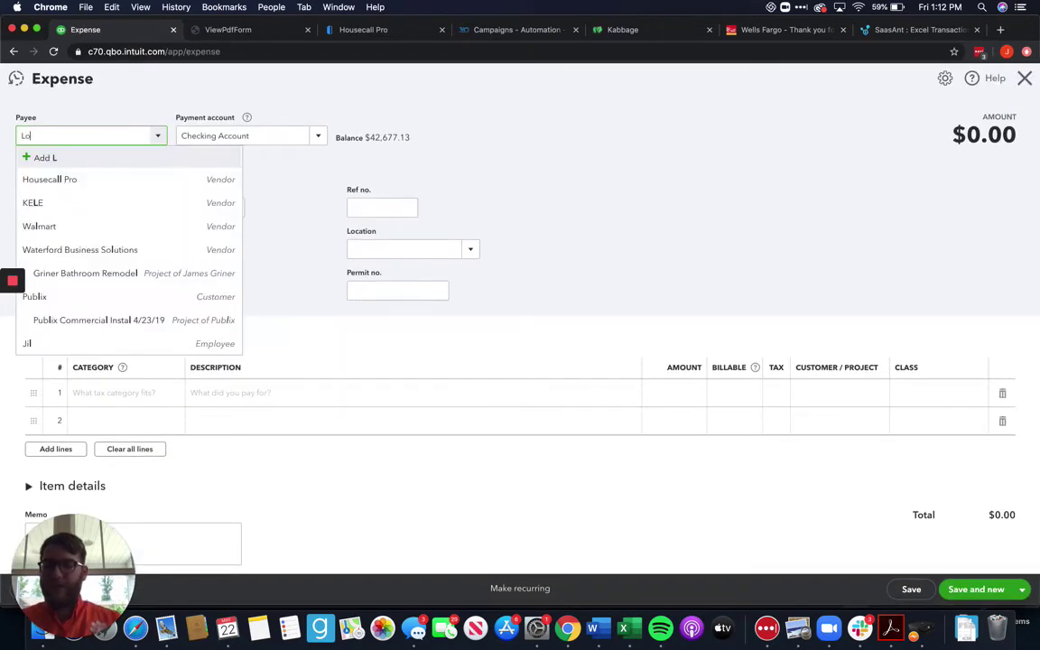
{"action": "left_click", "coordinate": [103, 158]}
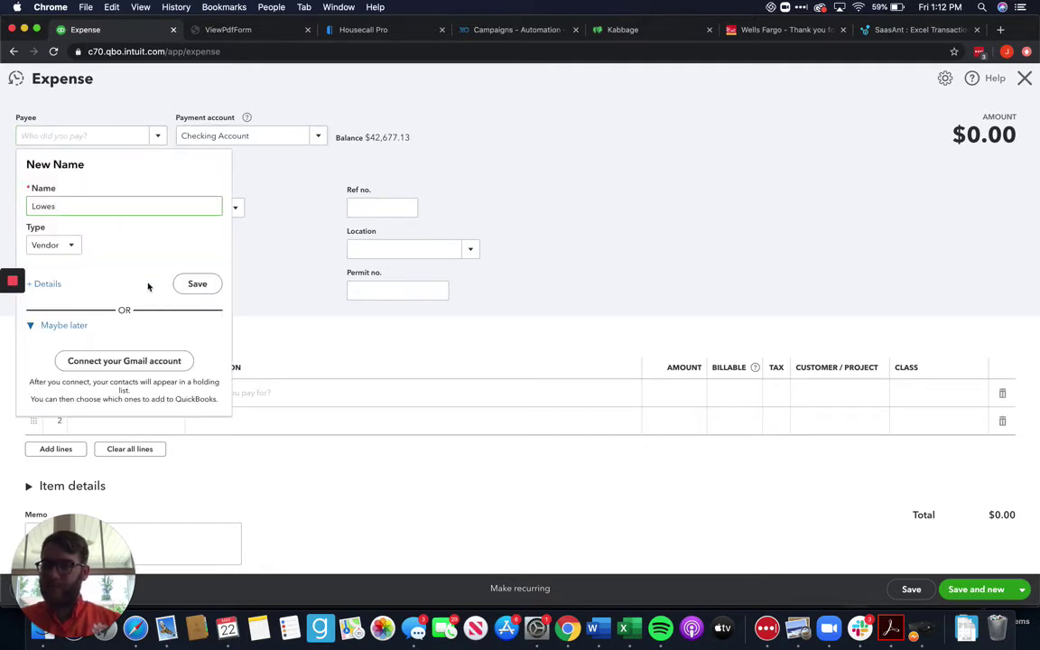
{"action": "left_click", "coordinate": [197, 283]}
- Set the expense's payment method to Credit Card and its reference number to 1003
{"action": "left_click", "coordinate": [233, 210]}
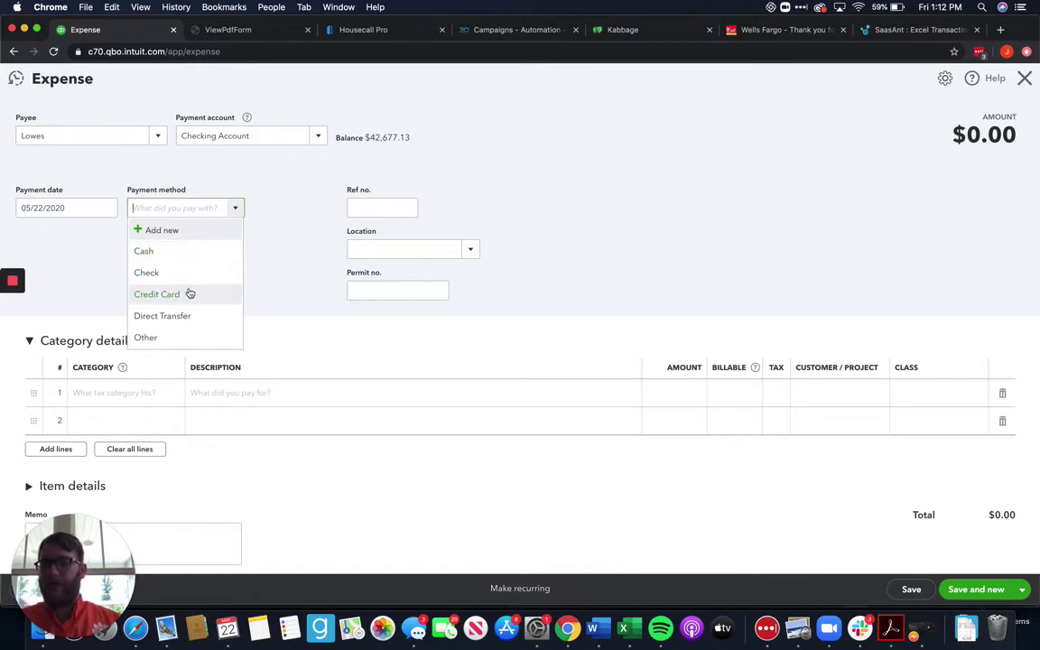
{"action": "left_click", "coordinate": [190, 294]}
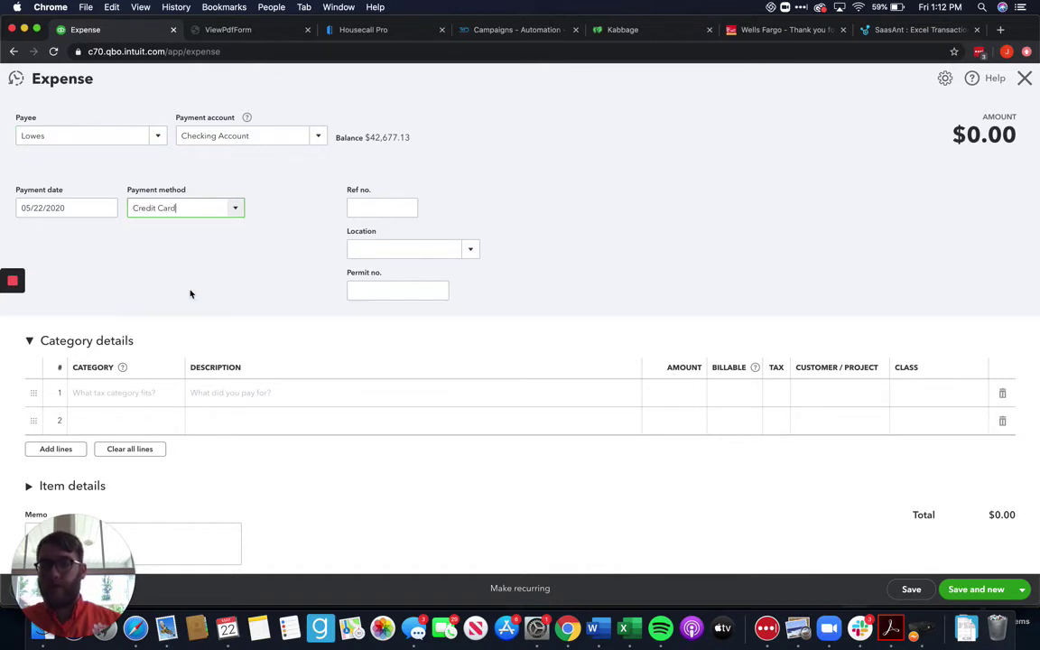
{"action": "left_click", "coordinate": [378, 204]}
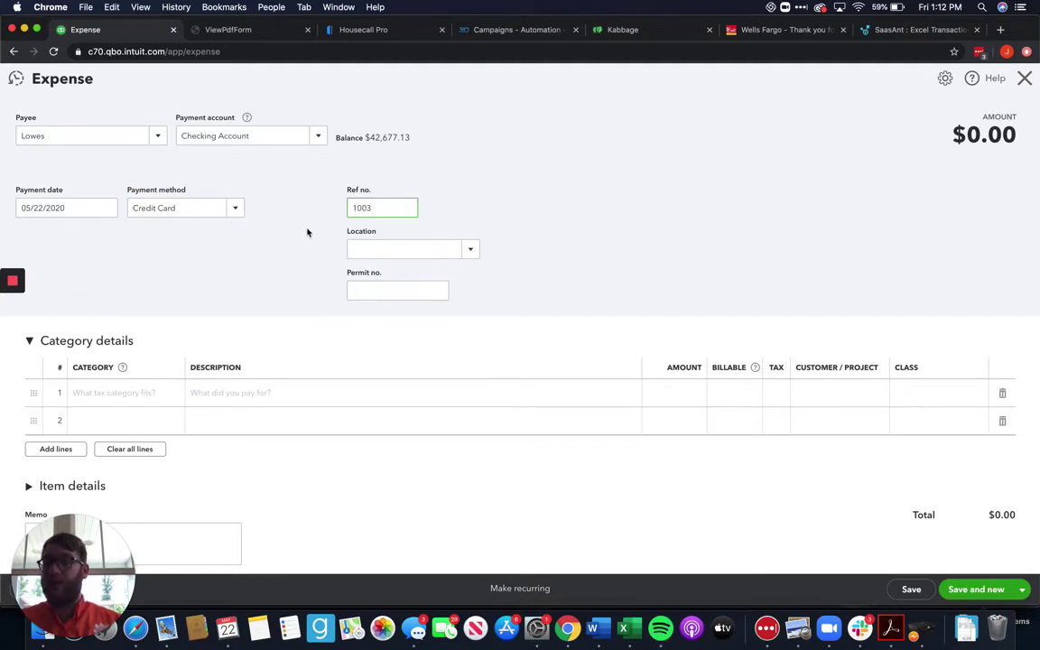
{"action": "left_click", "coordinate": [194, 264]}
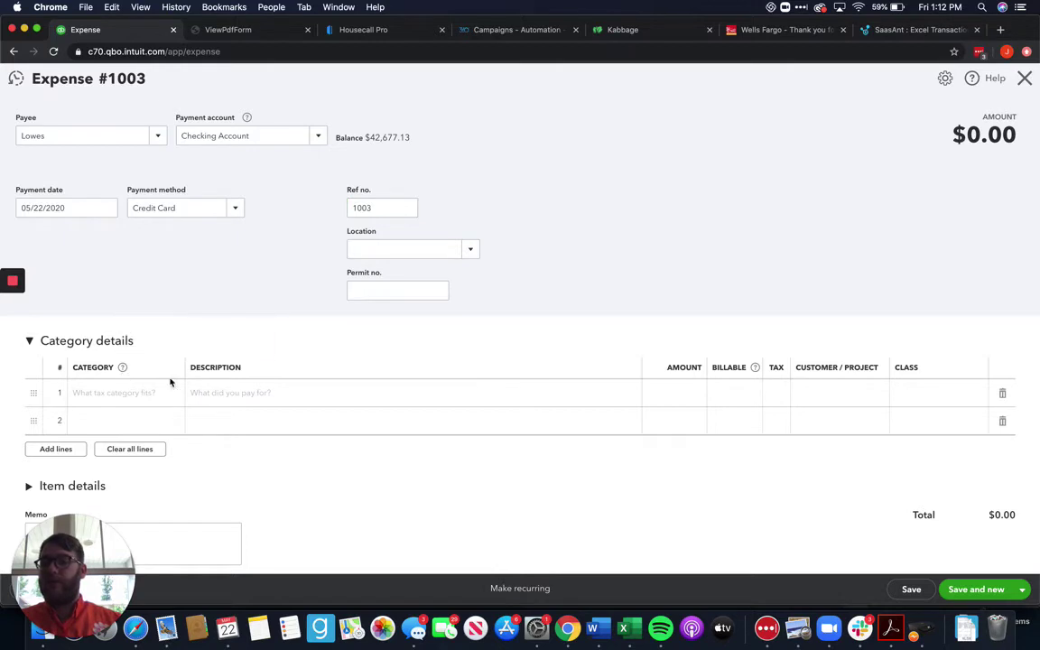
- Set the first expense line's category to Cost of Goods Sold
{"action": "left_click", "coordinate": [118, 394]}
{"action": "left_click", "coordinate": [183, 394]}
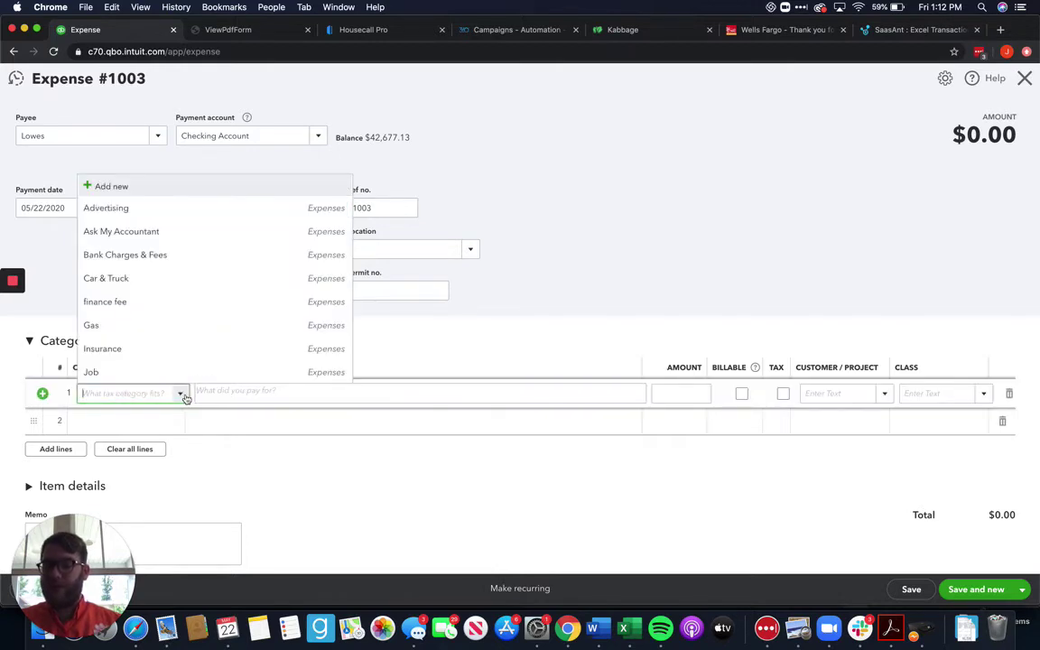
{"action": "type", "text": "Cost of Goods Sold"}
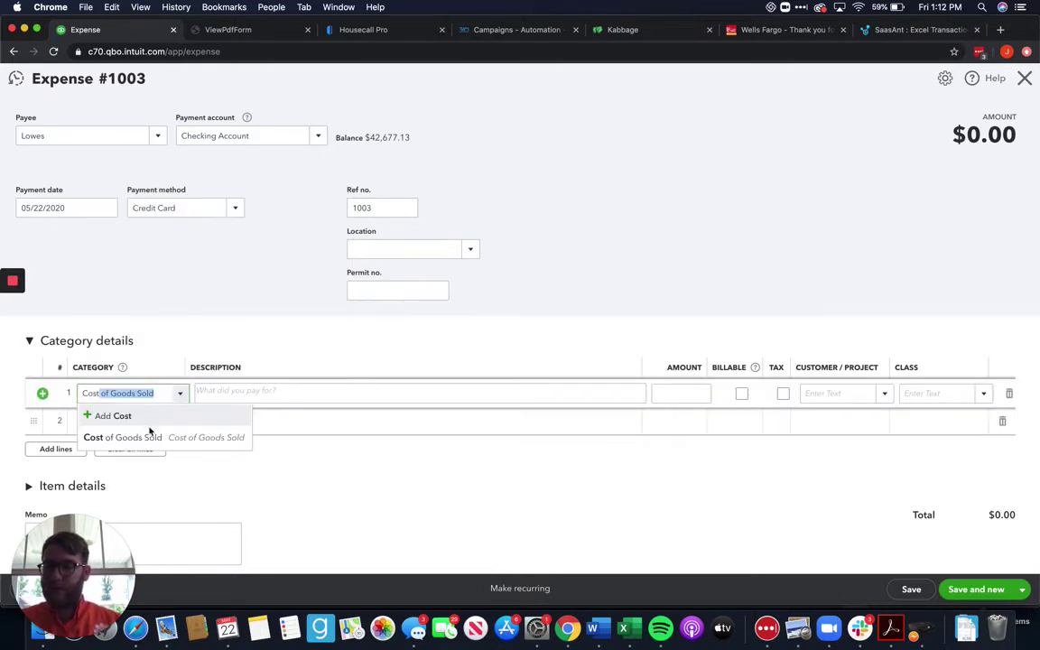
{"action": "left_click", "coordinate": [150, 437]}
- Describe the expense line as Duct Tape, Screws, Duct Straps and Other, with each item on its own line
{"action": "left_click", "coordinate": [257, 394]}
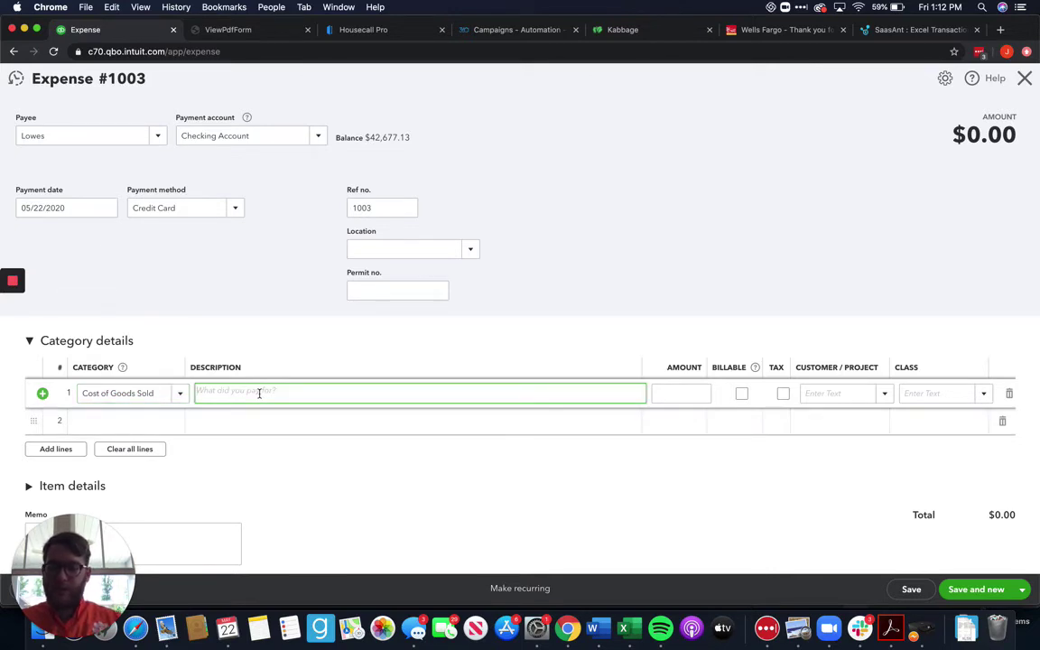
{"action": "type", "text": "Duct Ta"}
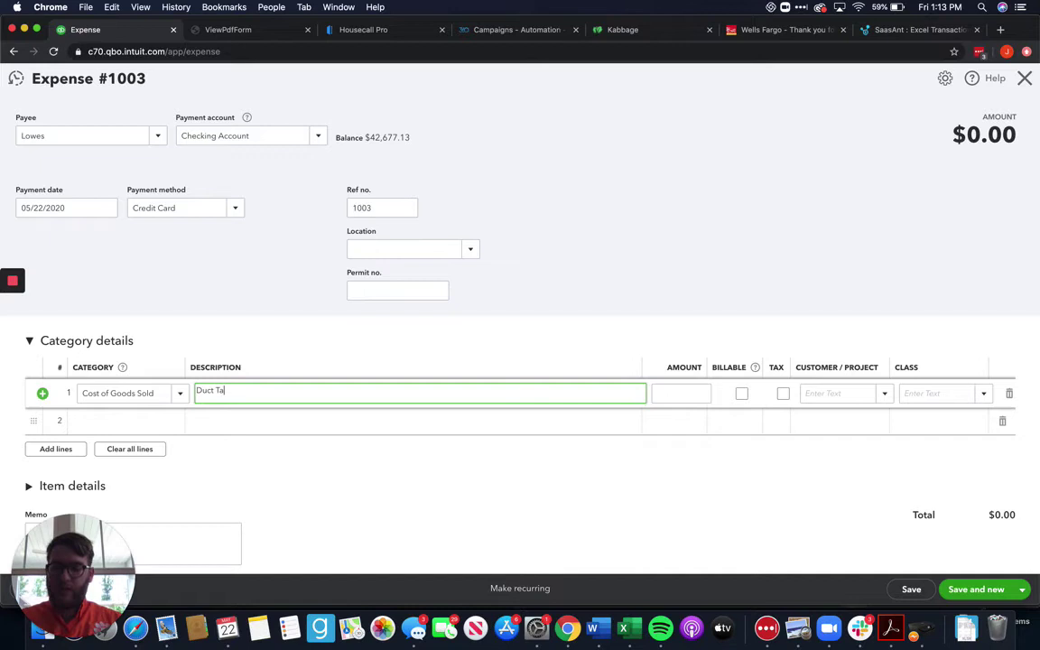
{"action": "type", "text": "pe"}
{"action": "key", "text": "Return"}
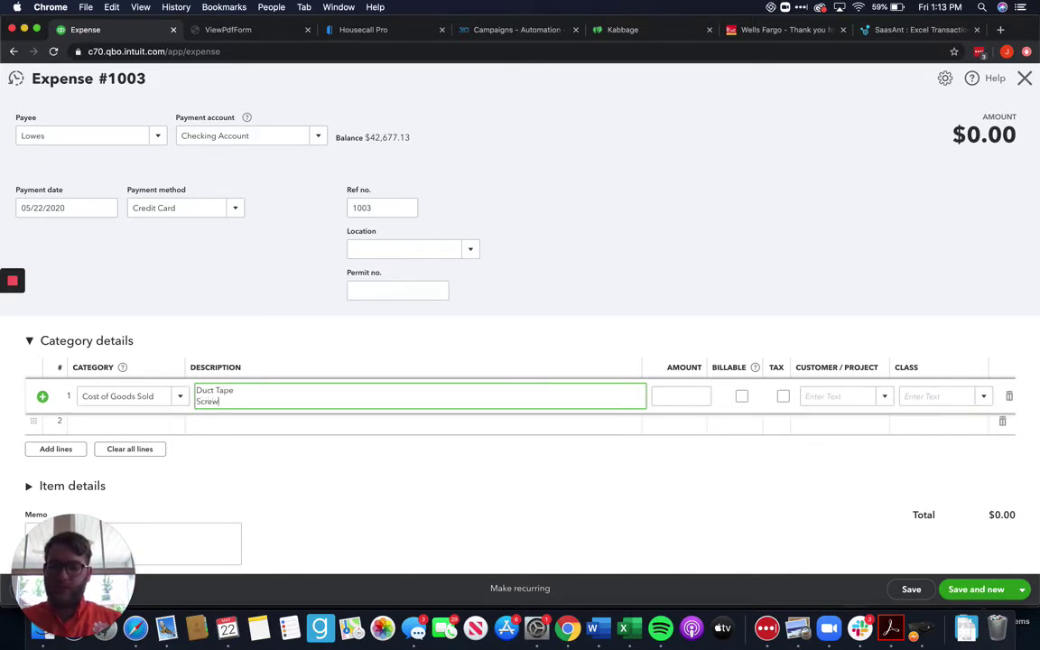
{"action": "type", "text": "Screw"}
{"action": "key", "text": "Return"}
{"action": "type", "text": "s"}
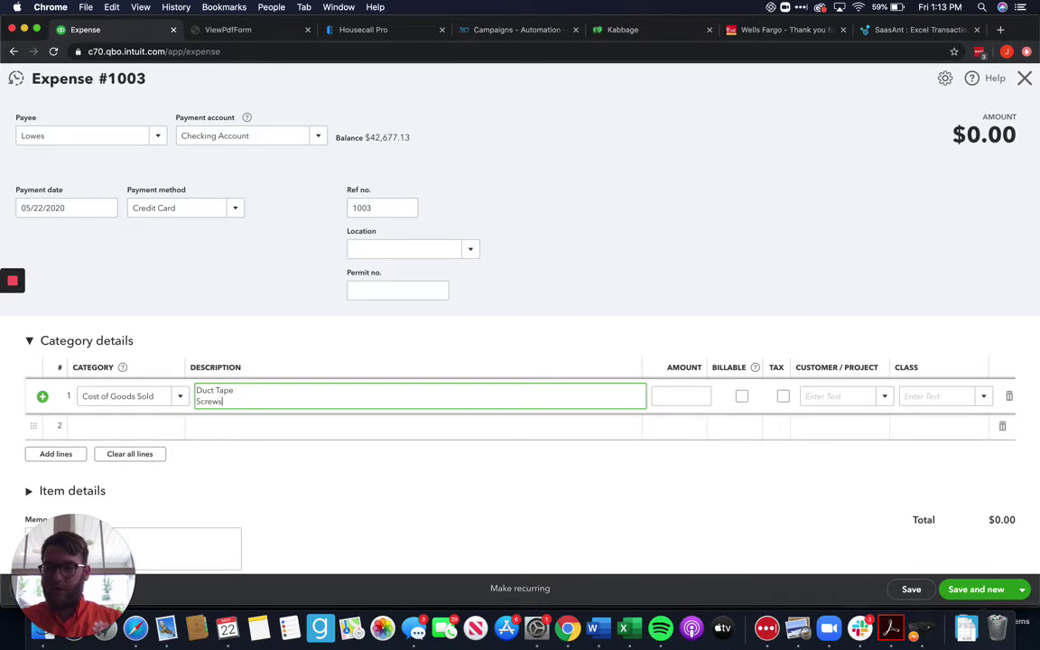
{"action": "key", "text": "Return"}
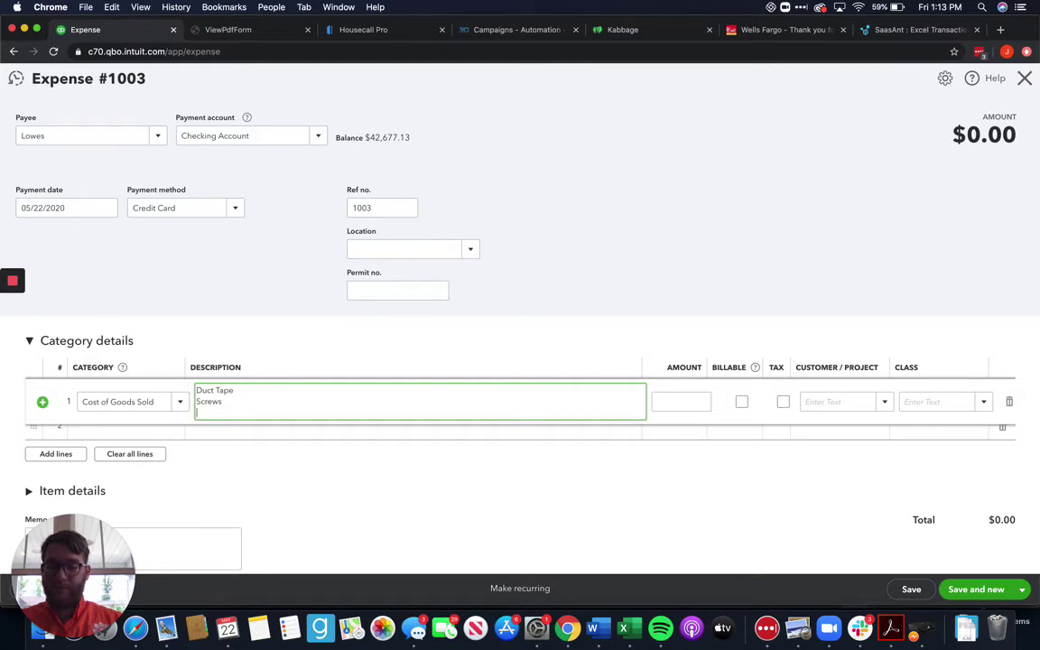
{"action": "type", "text": "Du"}
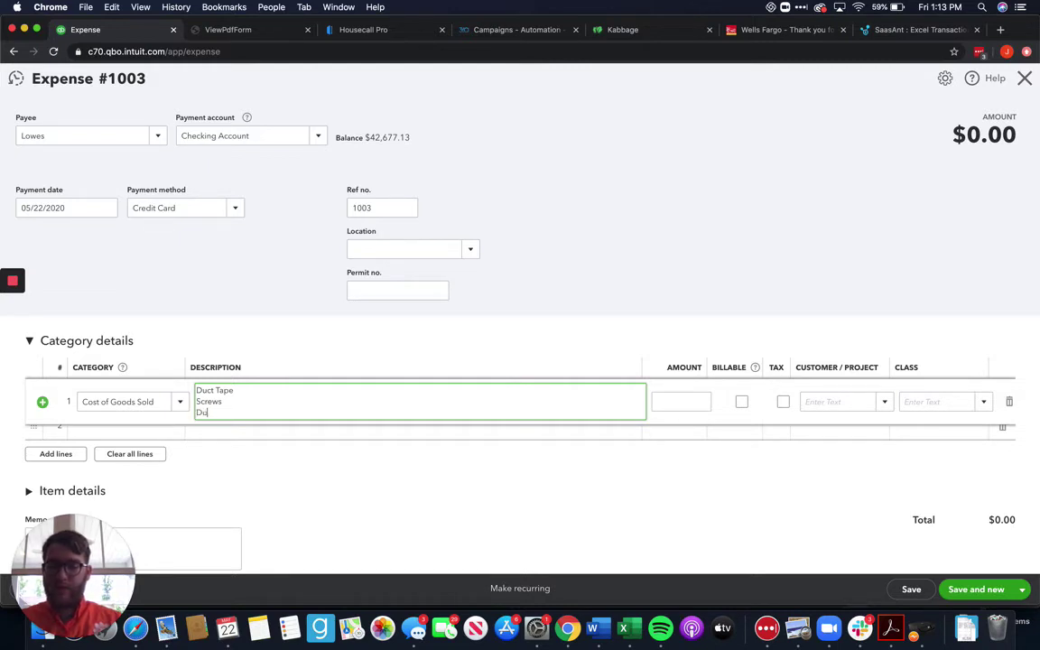
{"action": "type", "text": "ct Strps"}
{"action": "key", "text": "Return"}
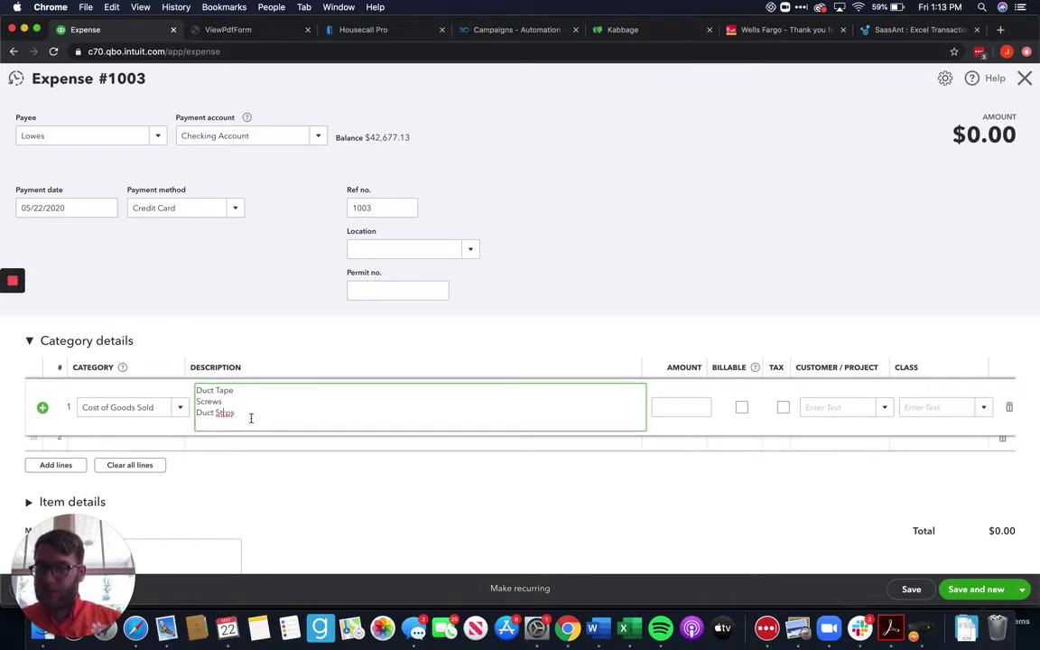
{"action": "left_click", "coordinate": [224, 413]}
{"action": "type", "text": "a"}
{"action": "left_click", "coordinate": [218, 424]}
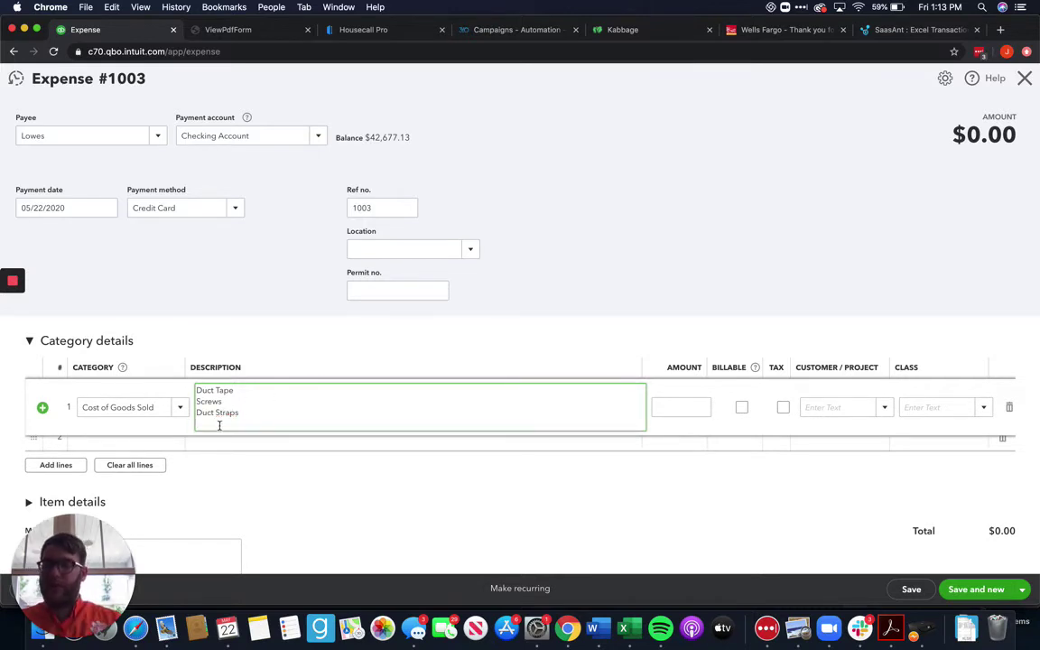
{"action": "type", "text": "Othe"}
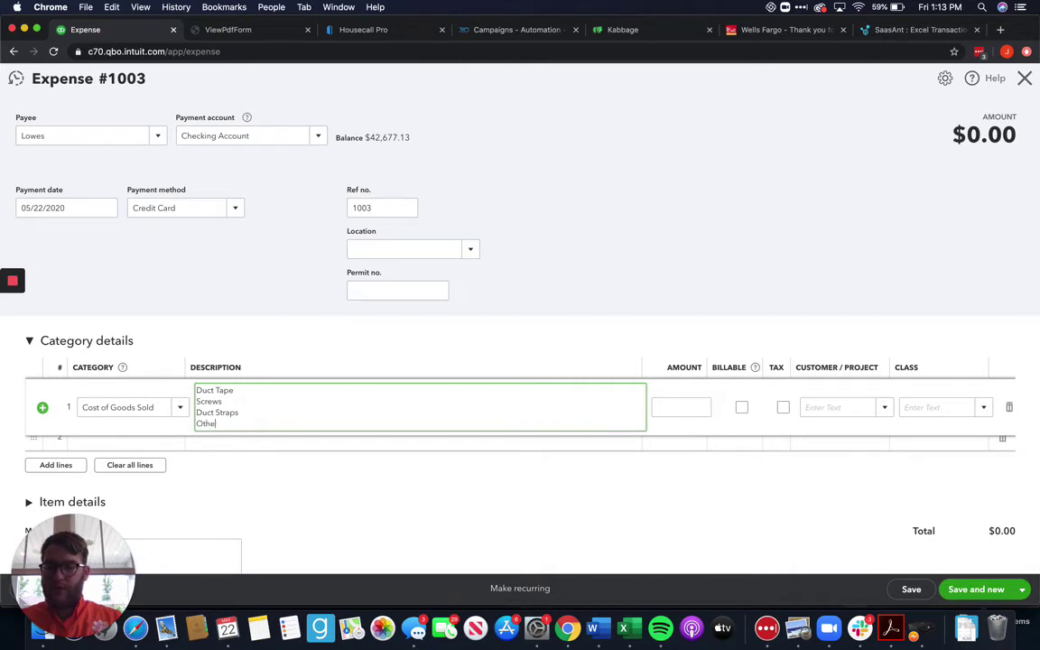
{"action": "type", "text": "r"}
{"action": "left_click", "coordinate": [680, 269]}
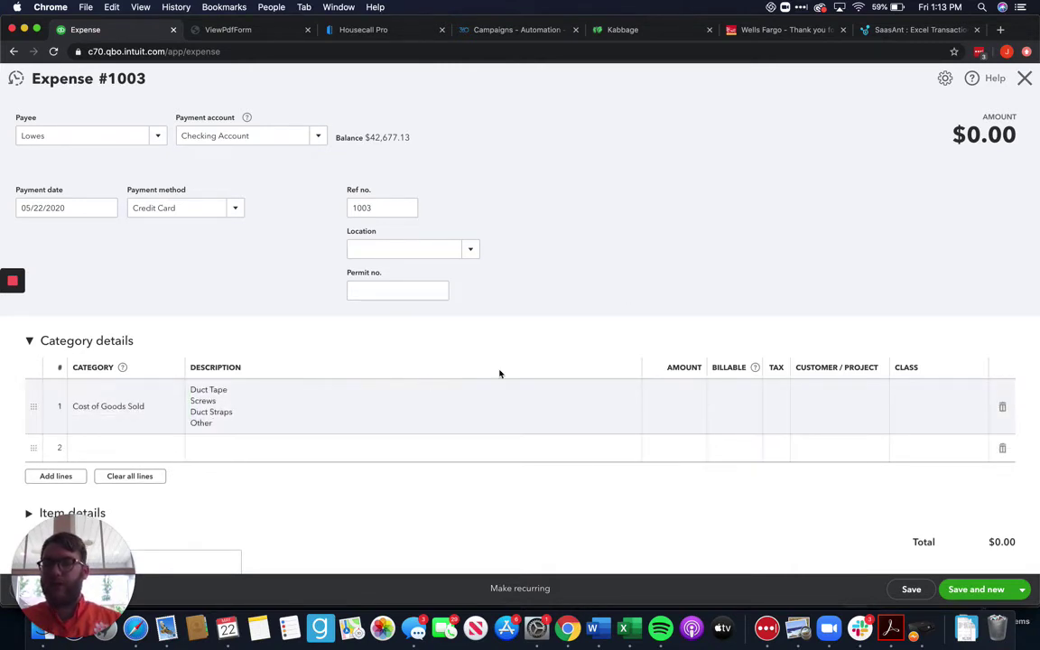
- Set the expense line's amount to 500.00, with its billable and tax options cleared
{"action": "left_click", "coordinate": [664, 412]}
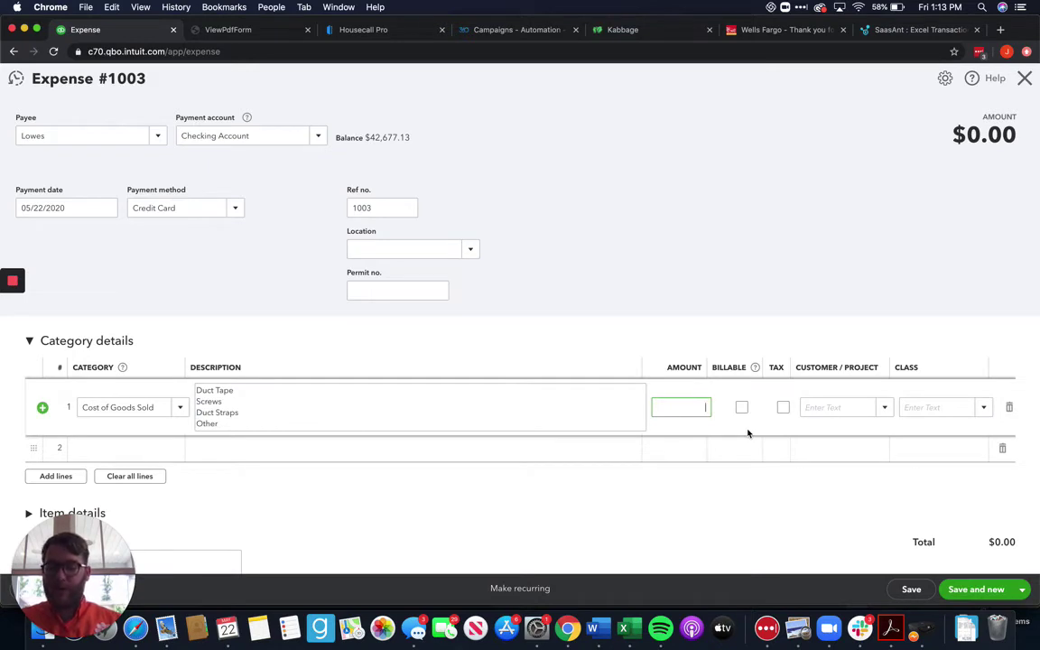
{"action": "left_click", "coordinate": [784, 407]}
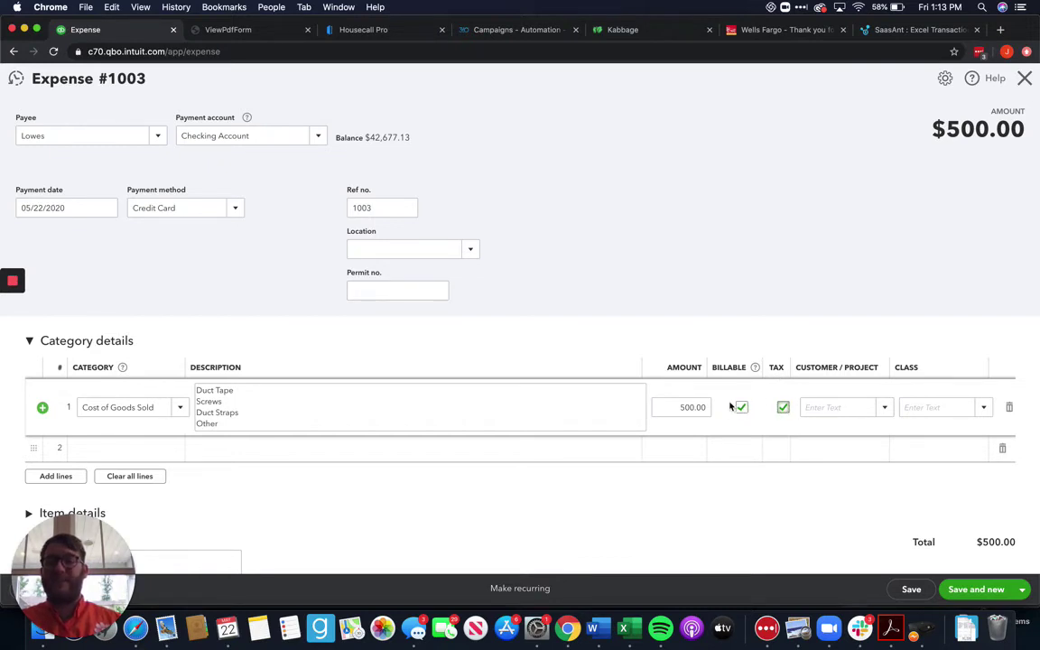
{"action": "left_click", "coordinate": [787, 410]}
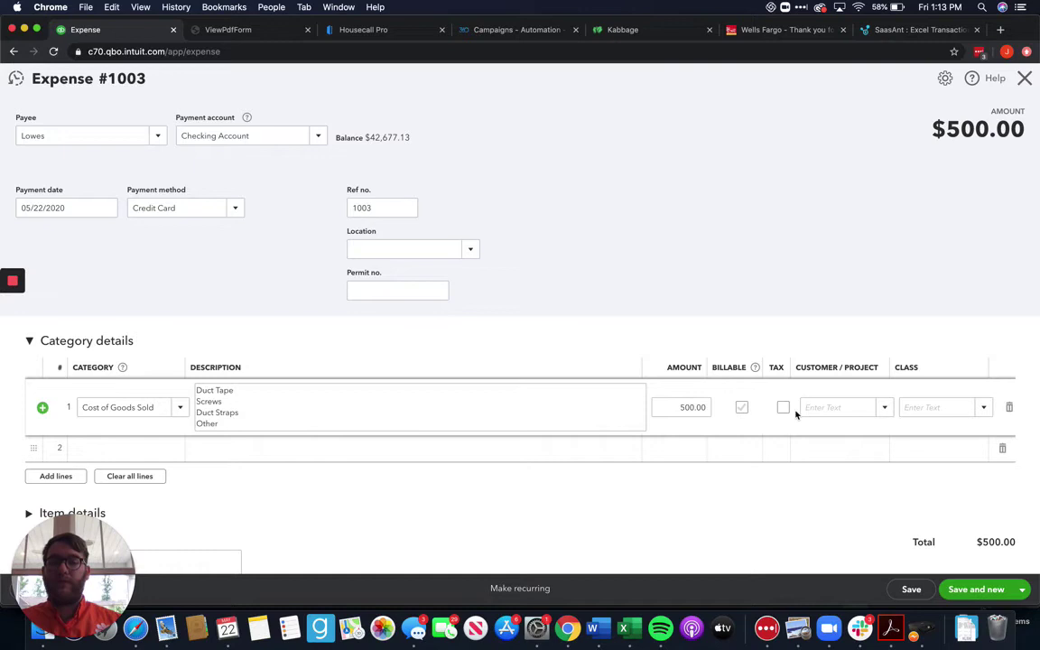
{"action": "scroll", "coordinate": [680, 409], "scroll_direction": "down", "scroll_amount": 3}
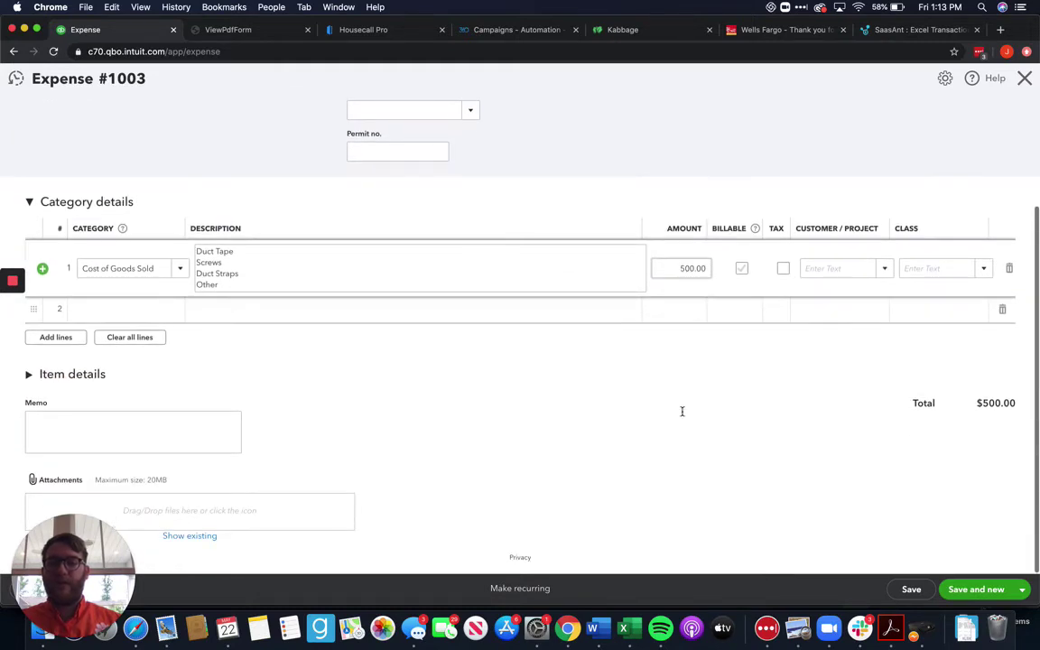
{"action": "scroll", "coordinate": [684, 388], "scroll_direction": "up", "scroll_amount": 3}
{"action": "left_click", "coordinate": [668, 408]}
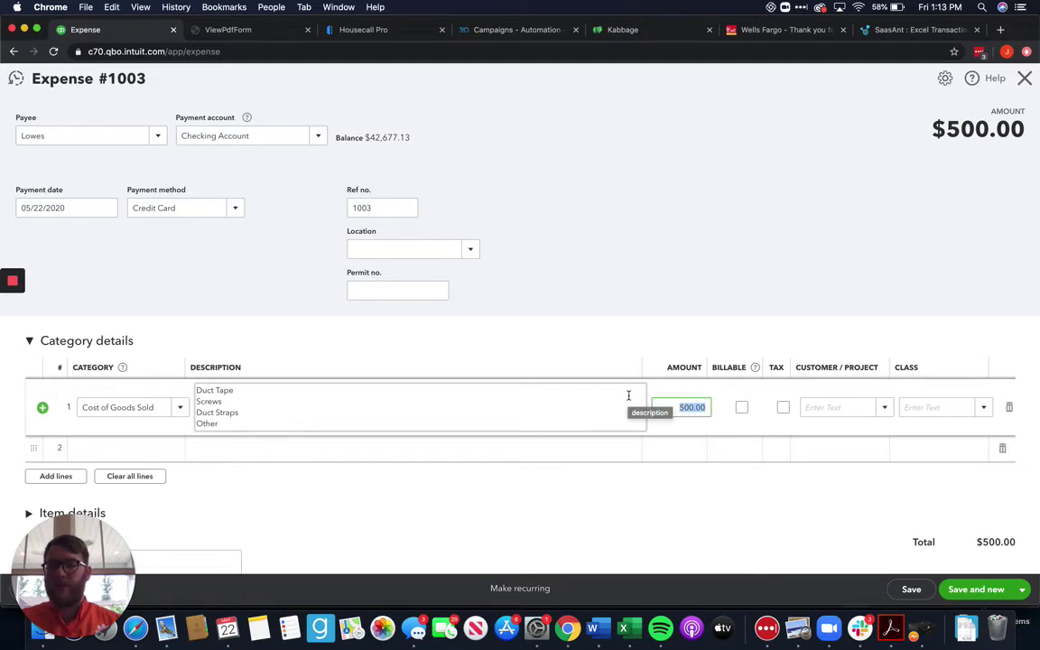
{"action": "left_click", "coordinate": [769, 261]}
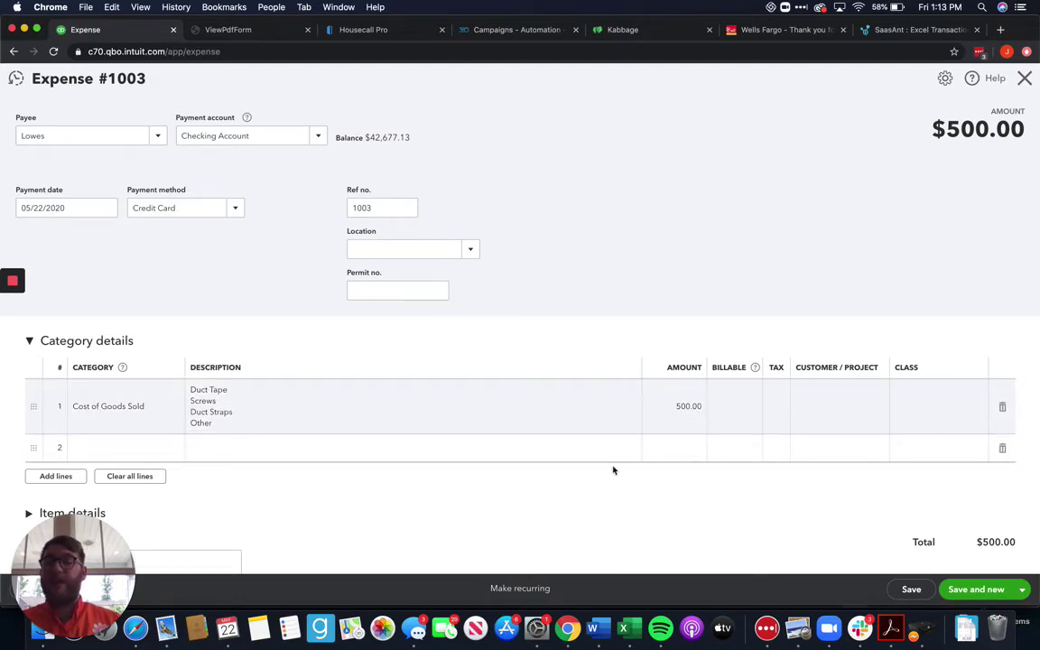
- Assign the expense line to the Concrete Science project
{"action": "left_click", "coordinate": [825, 418]}
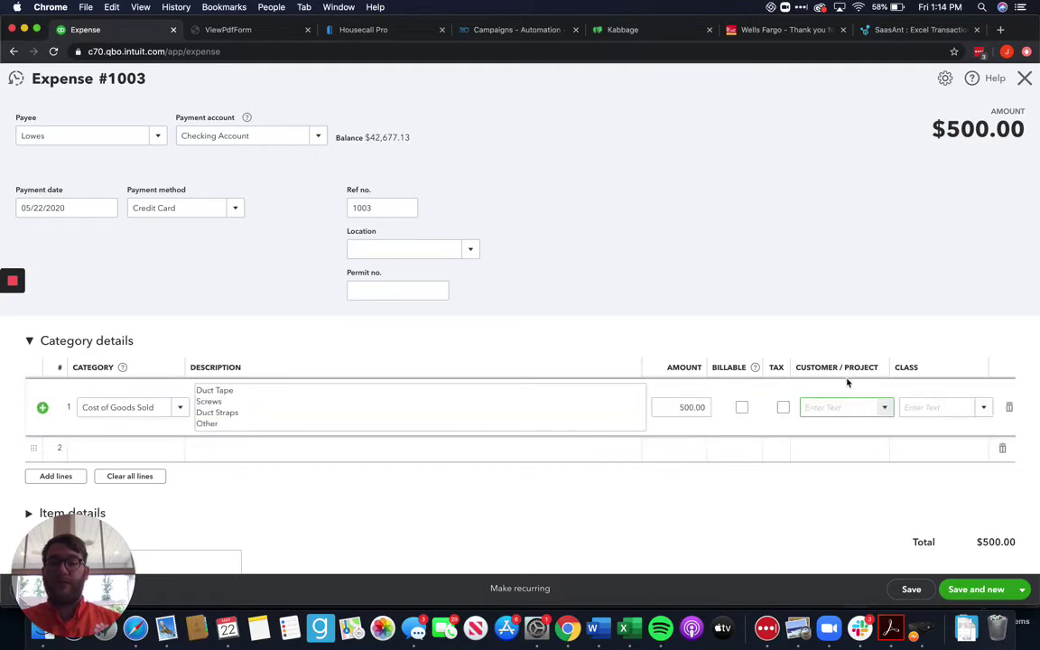
{"action": "left_click", "coordinate": [884, 407]}
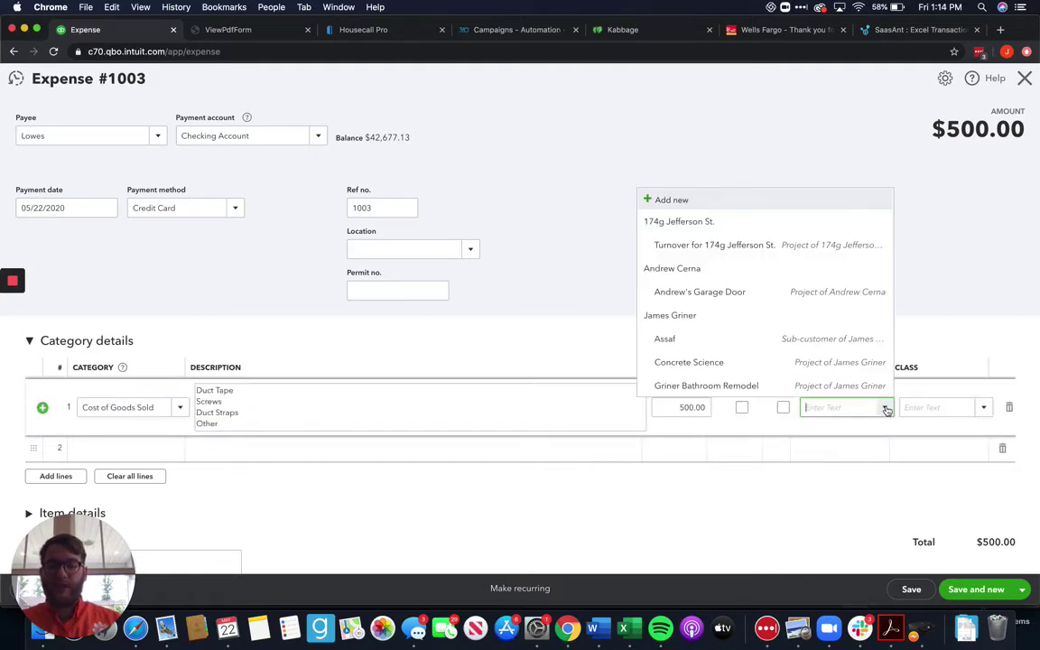
{"action": "left_click", "coordinate": [708, 365]}
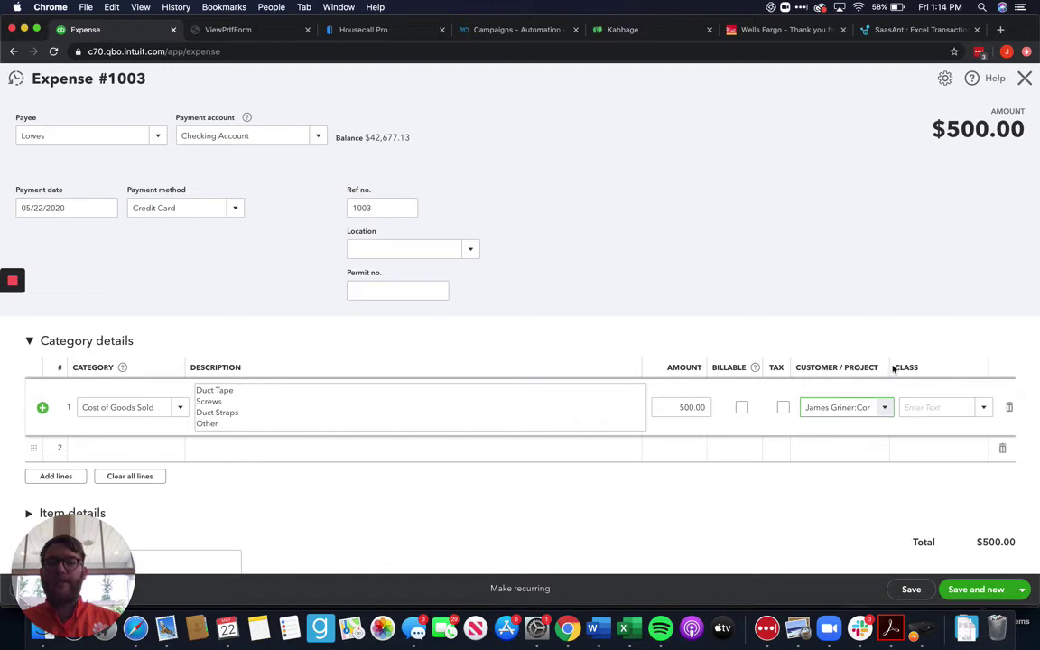
{"action": "scroll", "coordinate": [852, 328], "scroll_direction": "down", "scroll_amount": 3}
{"action": "scroll", "coordinate": [853, 328], "scroll_direction": "up", "scroll_amount": 3}
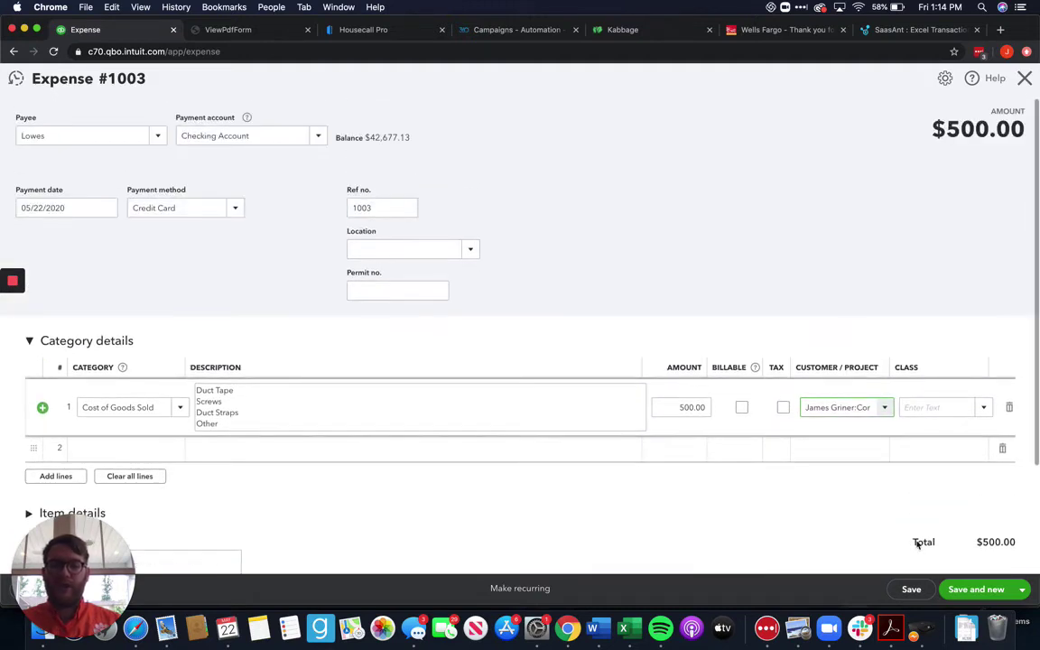
- Save and close the expense without a class, and check the project's total costs
{"action": "left_click", "coordinate": [1022, 588]}
{"action": "left_click", "coordinate": [983, 569]}
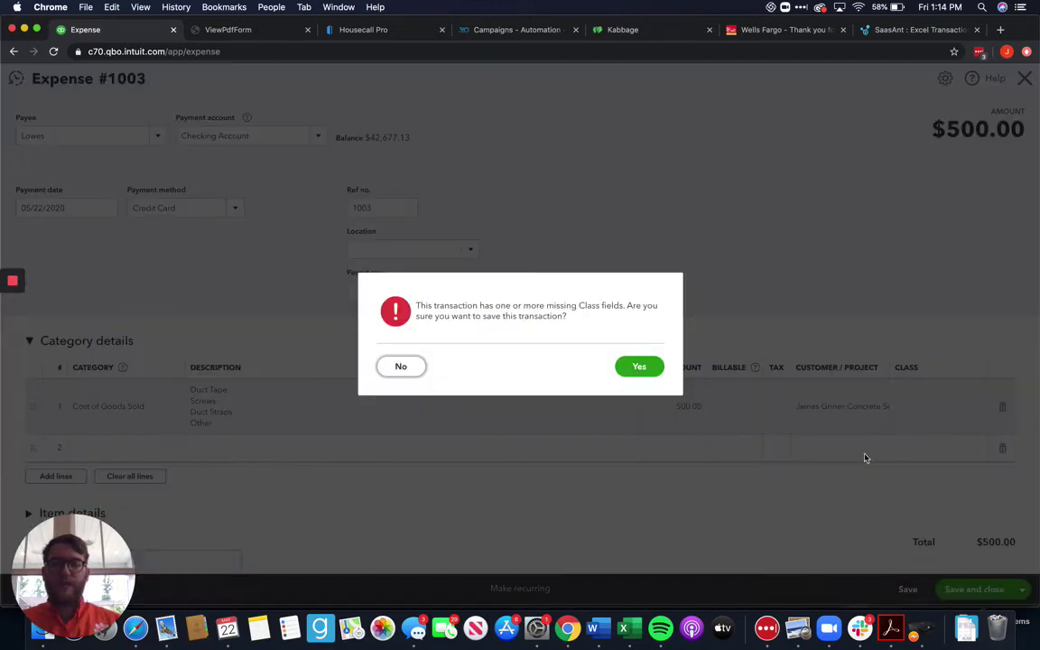
{"action": "left_click", "coordinate": [638, 365]}
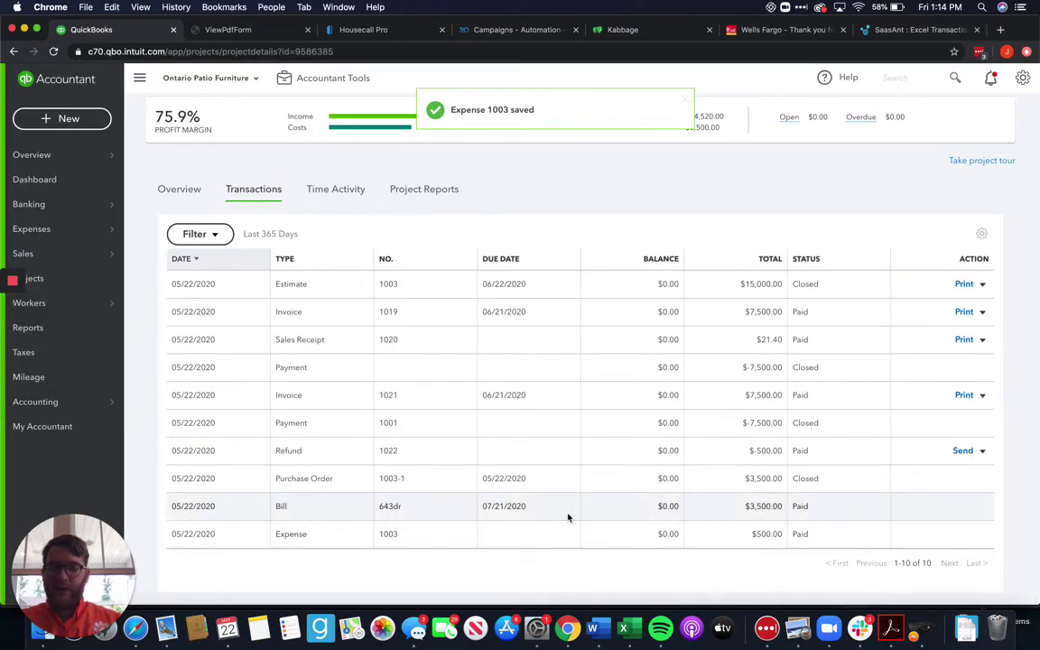
{"action": "scroll", "coordinate": [785, 538], "scroll_direction": "up", "scroll_amount": 2}
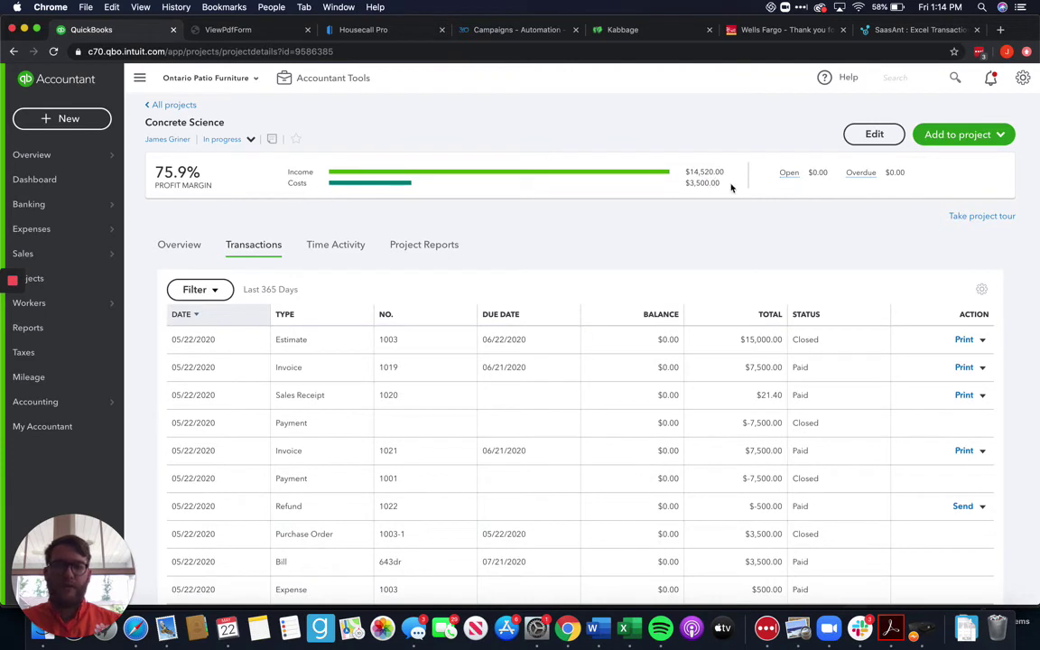
{"action": "left_click_drag", "start_coordinate": [732, 188], "coordinate": [689, 185]}
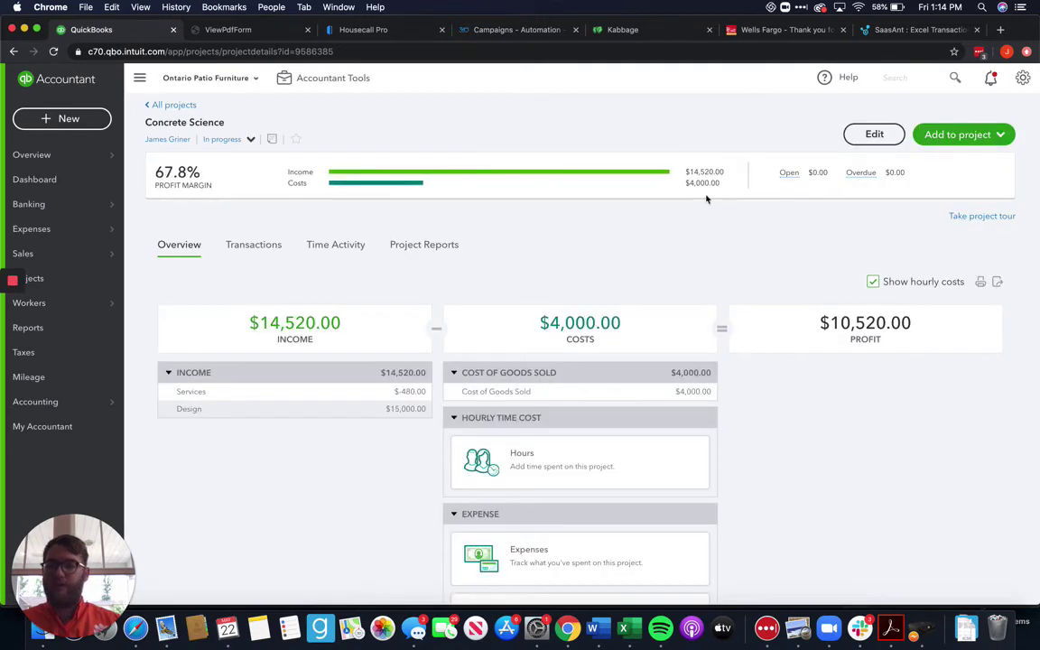
{"action": "left_click_drag", "start_coordinate": [721, 184], "coordinate": [683, 189]}
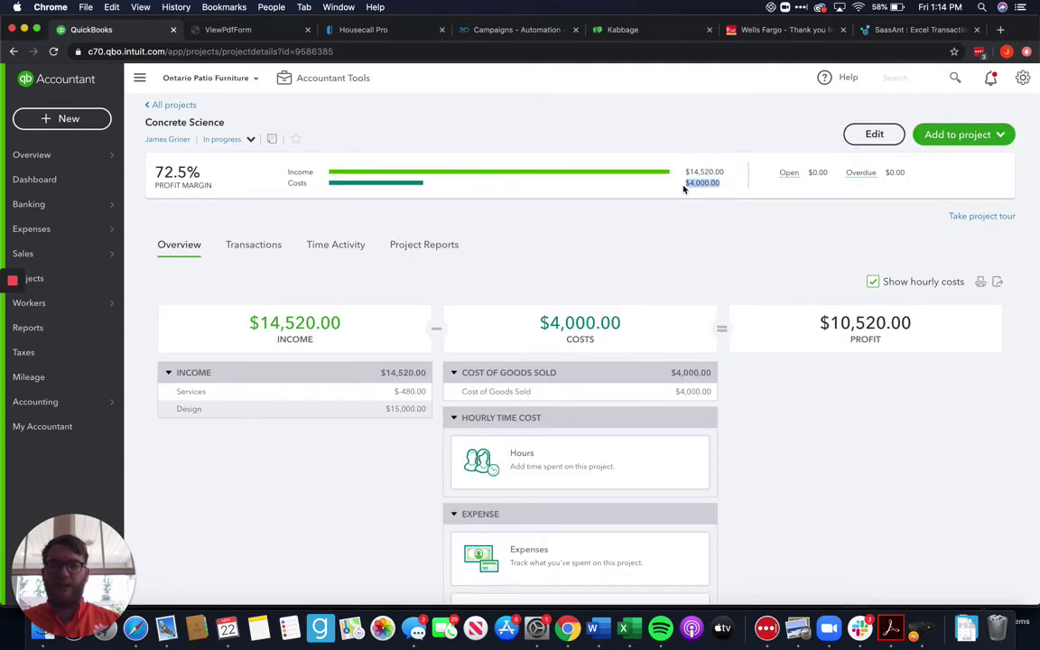
- Create a new check with the vendor Bank as its payee
{"action": "left_click", "coordinate": [70, 118]}
{"action": "left_click", "coordinate": [187, 215]}
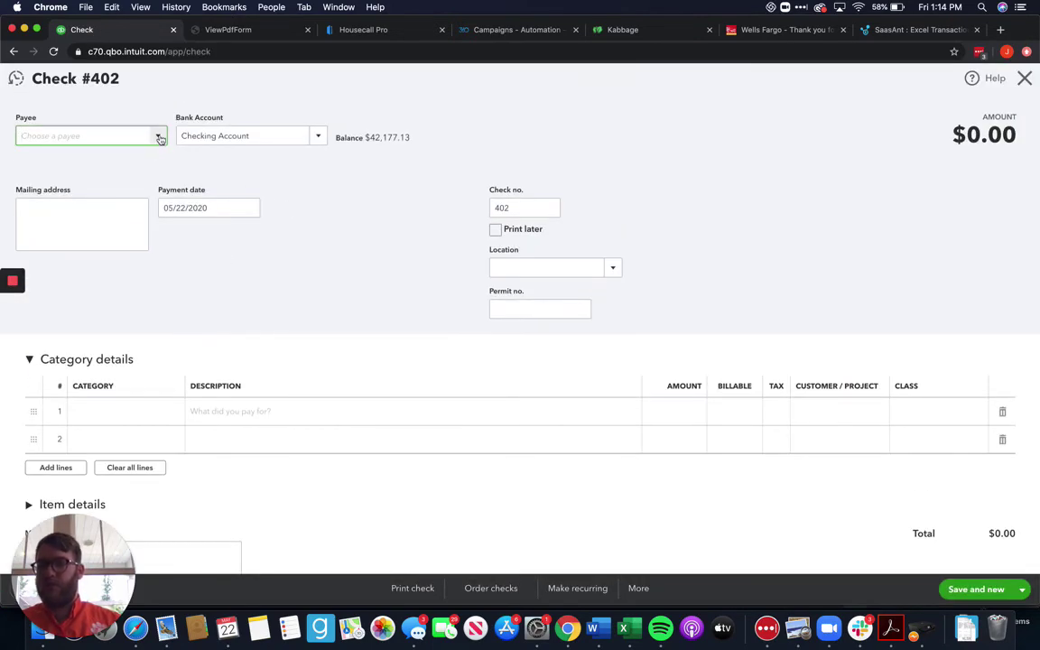
{"action": "left_click", "coordinate": [159, 136]}
{"action": "scroll", "coordinate": [214, 247], "scroll_direction": "down", "scroll_amount": 5}
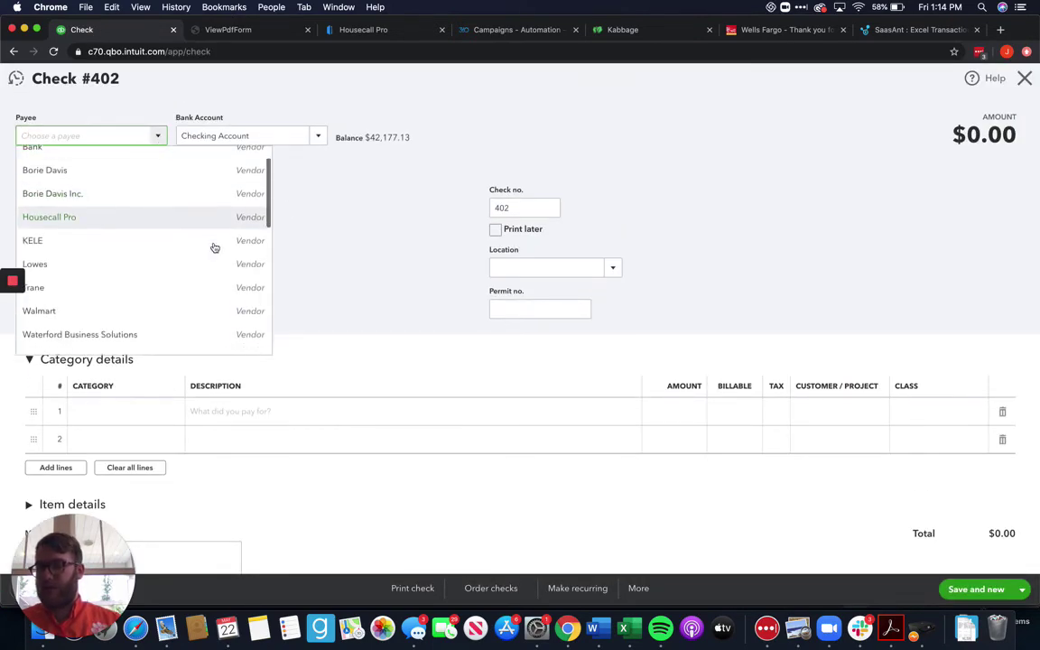
{"action": "scroll", "coordinate": [214, 248], "scroll_direction": "down", "scroll_amount": 3}
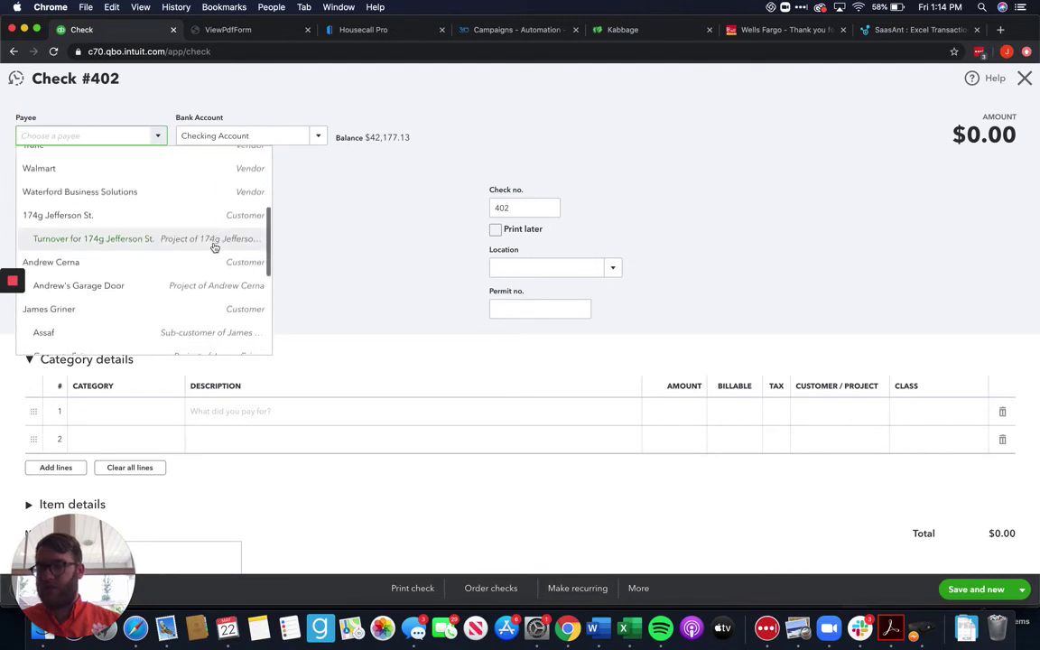
{"action": "scroll", "coordinate": [214, 248], "scroll_direction": "up", "scroll_amount": 10}
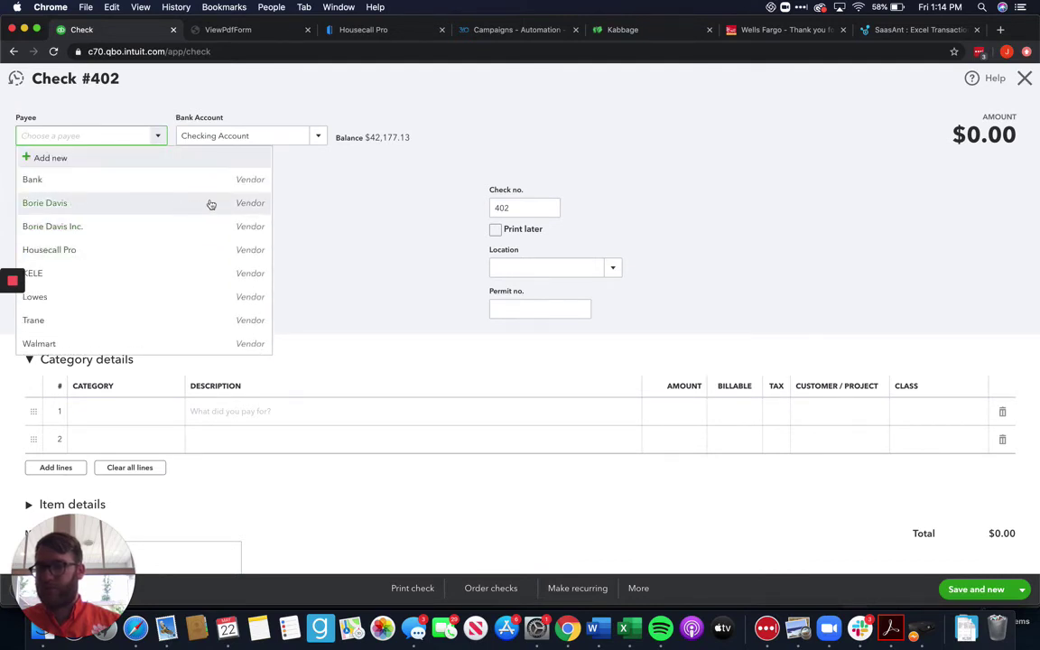
{"action": "scroll", "coordinate": [208, 237], "scroll_direction": "down", "scroll_amount": 1}
{"action": "scroll", "coordinate": [209, 238], "scroll_direction": "down", "scroll_amount": 2}
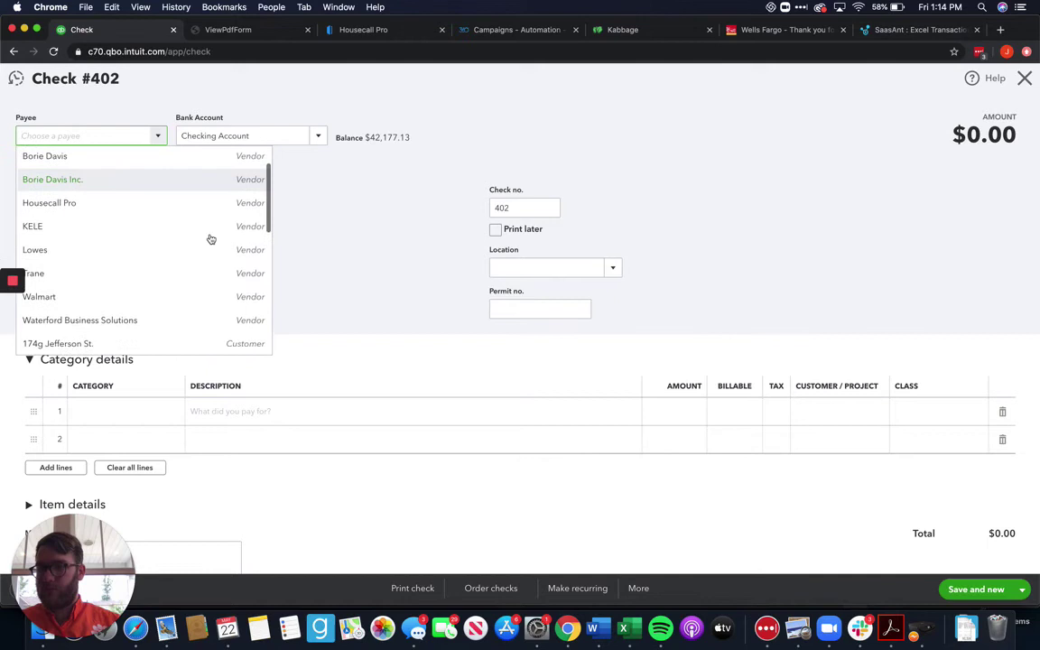
{"action": "scroll", "coordinate": [209, 237], "scroll_direction": "up", "scroll_amount": 3}
{"action": "left_click", "coordinate": [105, 178]}
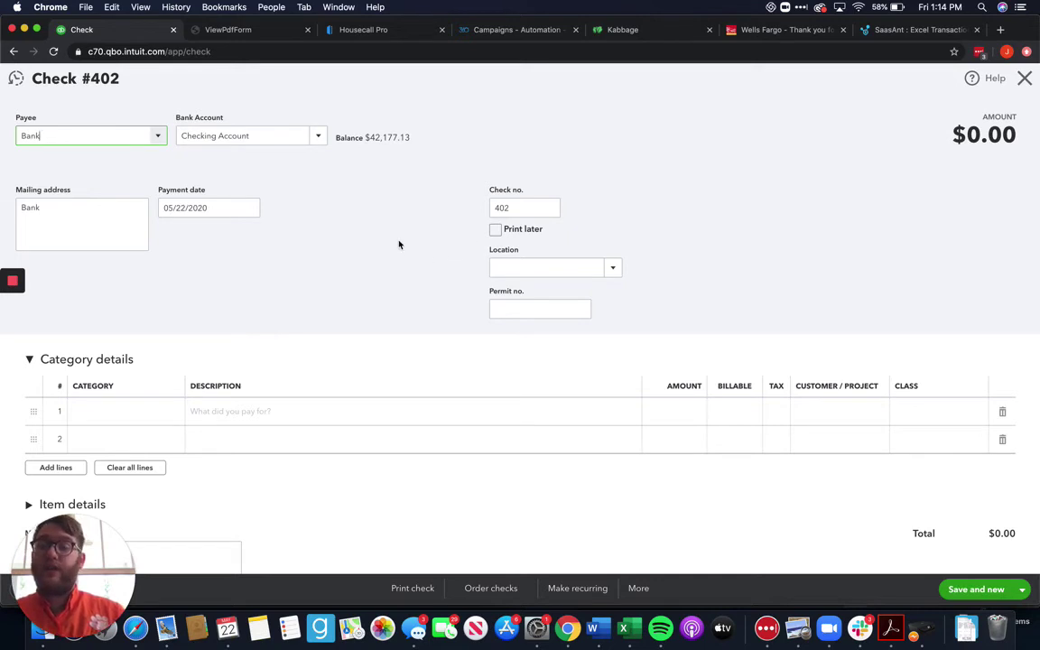
- Add a new expense account named Customer Finance Fees as the category of the check's first line
{"action": "left_click", "coordinate": [112, 416]}
{"action": "type", "text": "Cus"}
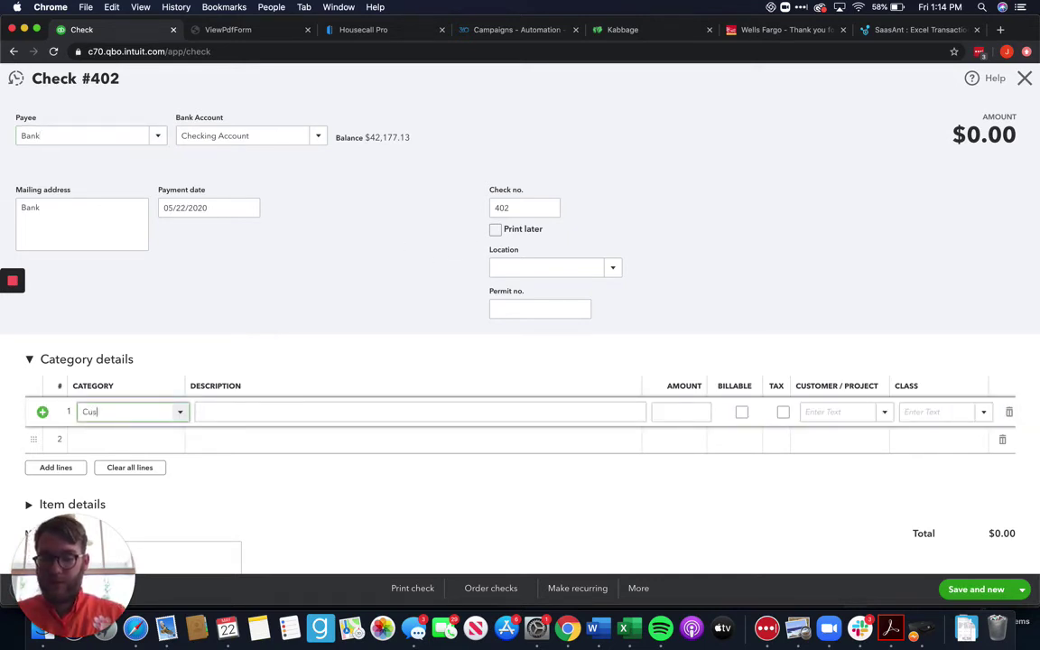
{"action": "type", "text": "tomer Financ"}
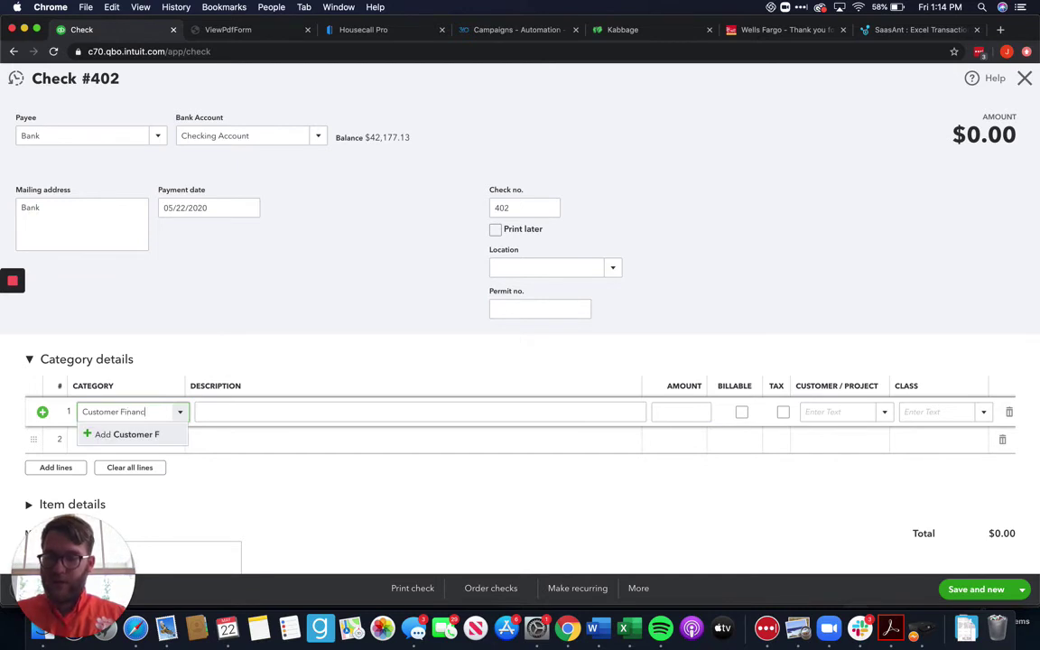
{"action": "type", "text": "e Fees"}
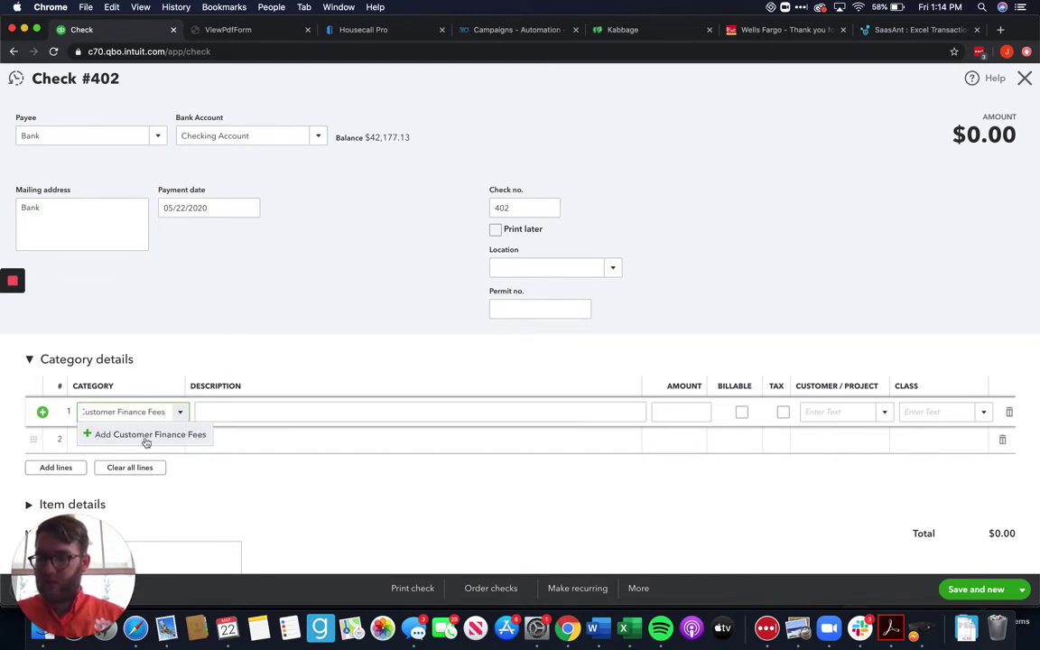
{"action": "left_click", "coordinate": [140, 435]}
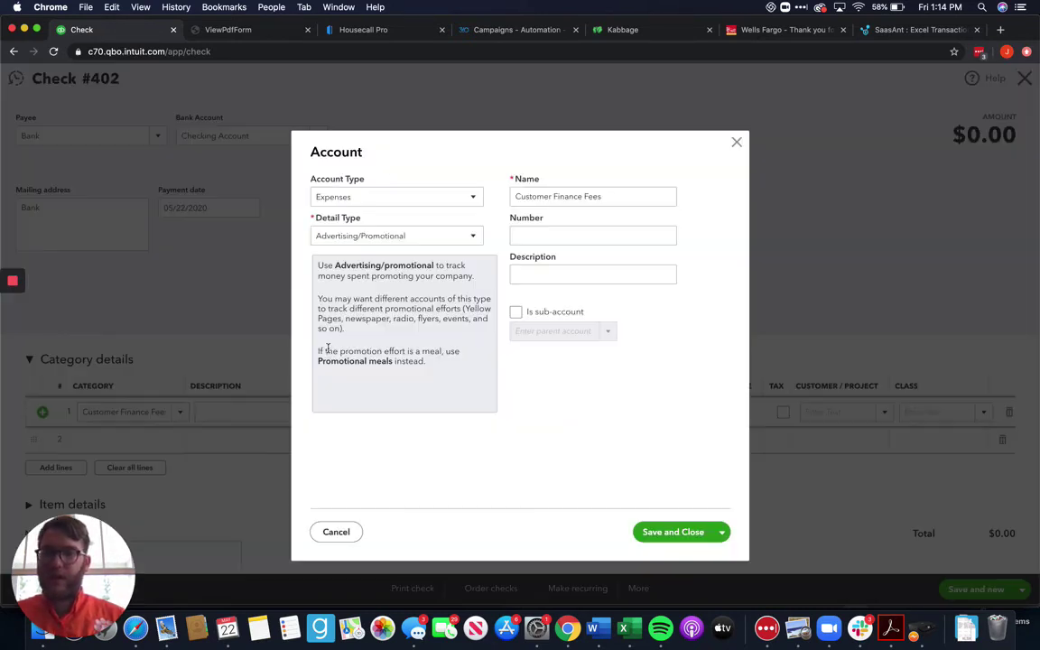
{"action": "left_click", "coordinate": [677, 532]}
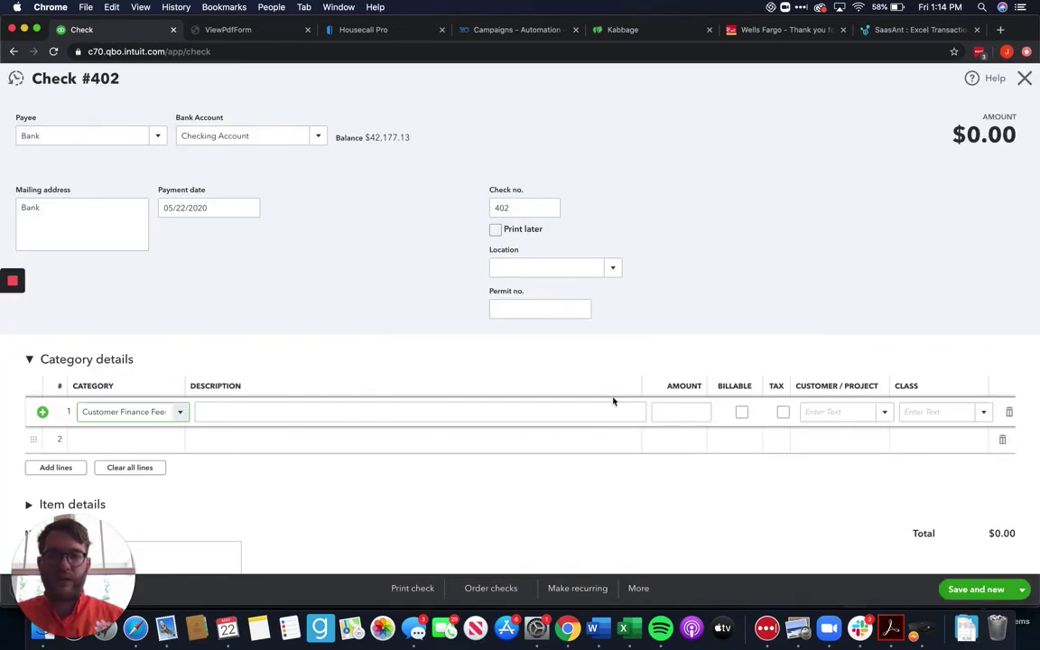
- Describe the check line as "Consumer Finance Fees for financing the payment of the job."
{"action": "left_click", "coordinate": [219, 414]}
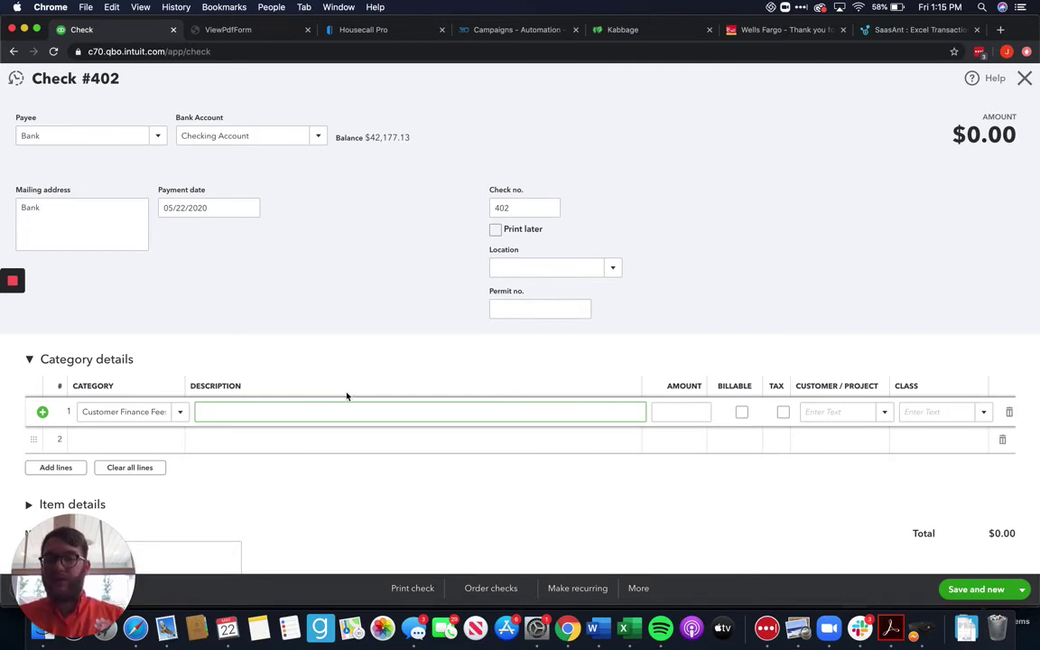
{"action": "type", "text": "C"}
{"action": "key", "text": "BackSpace"}
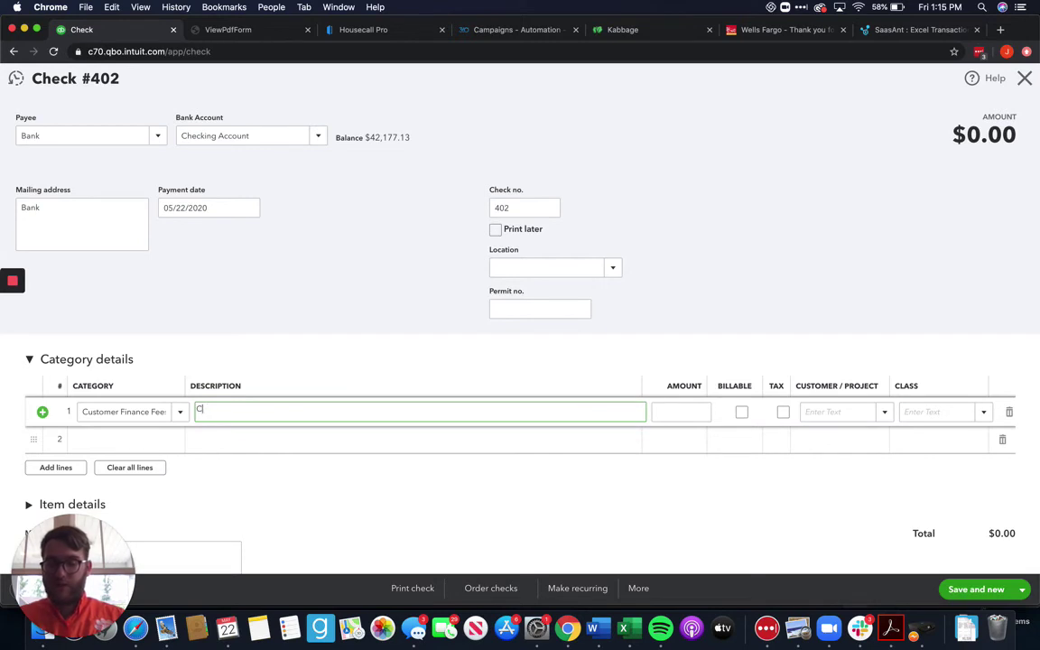
{"action": "type", "text": "onsumer Financ"}
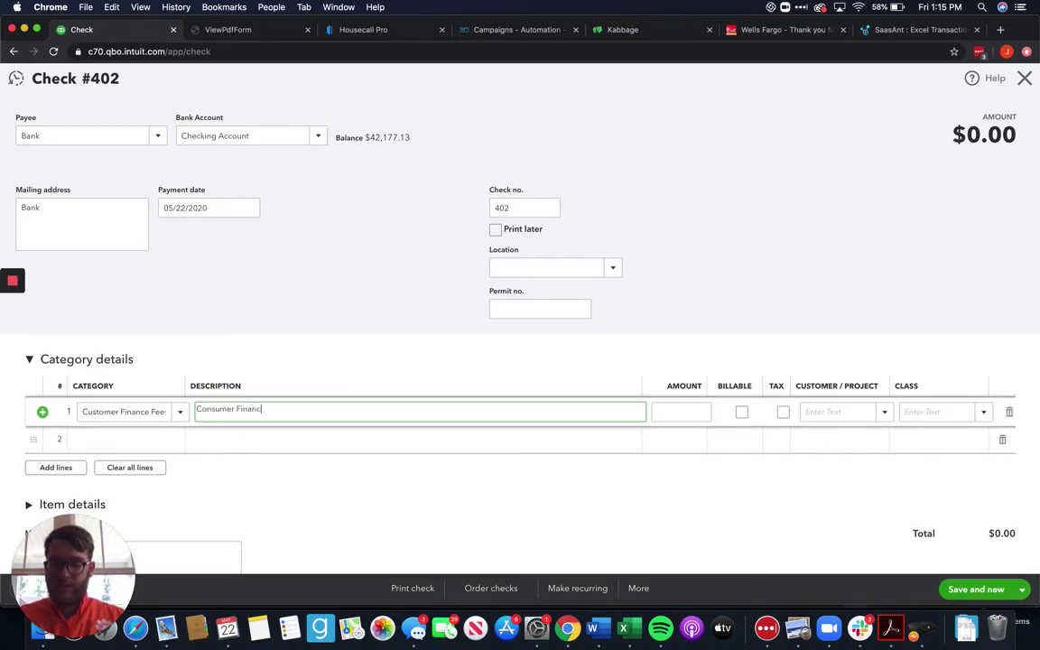
{"action": "type", "text": "e F"}
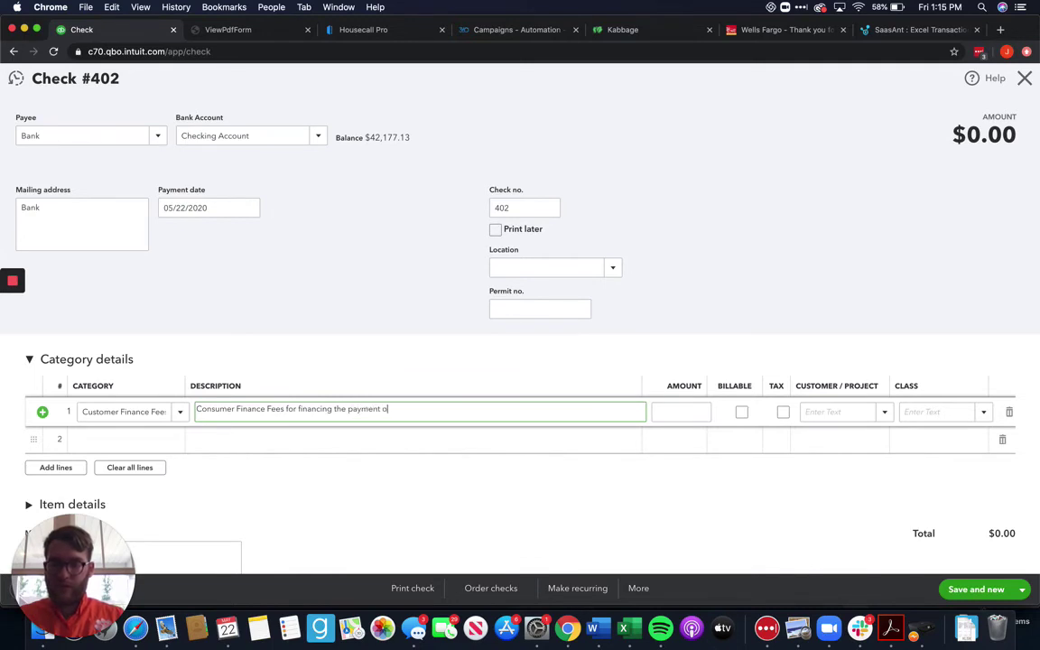
{"action": "type", "text": "f the "}
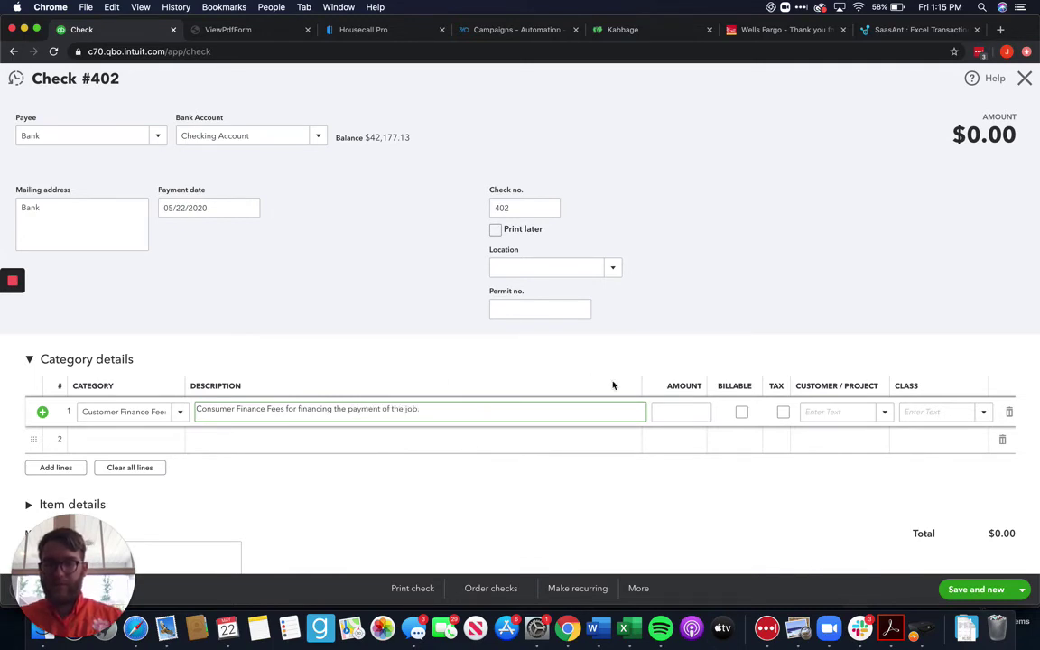
{"action": "type", "text": "job."}
- Set the check line's amount to 150.00 and assign it to the Concrete Science project
{"action": "left_click", "coordinate": [682, 413]}
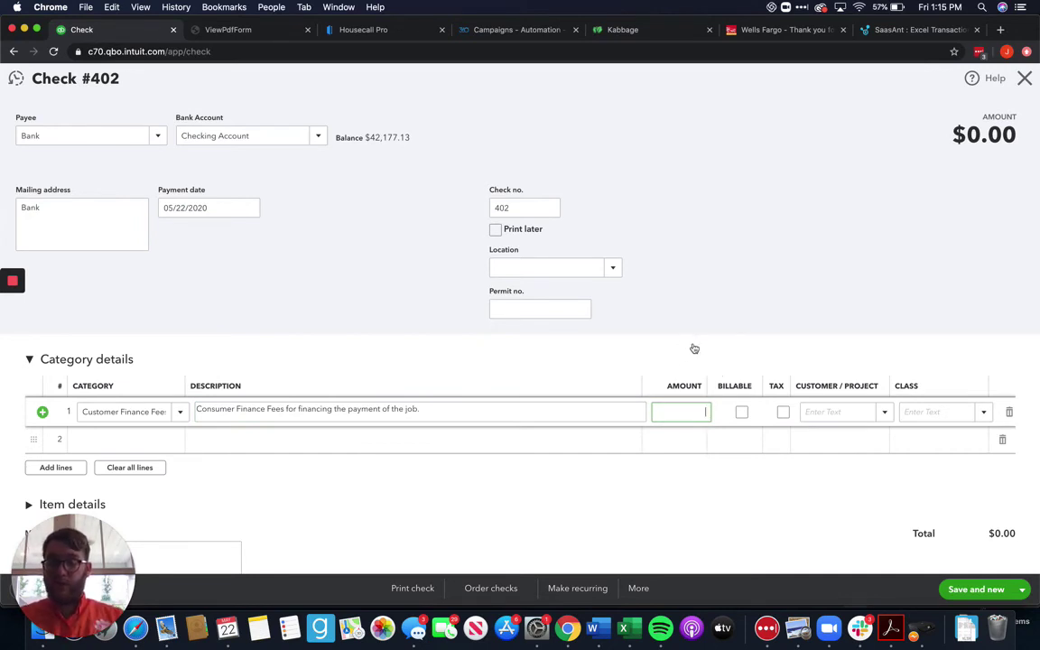
{"action": "type", "text": "150"}
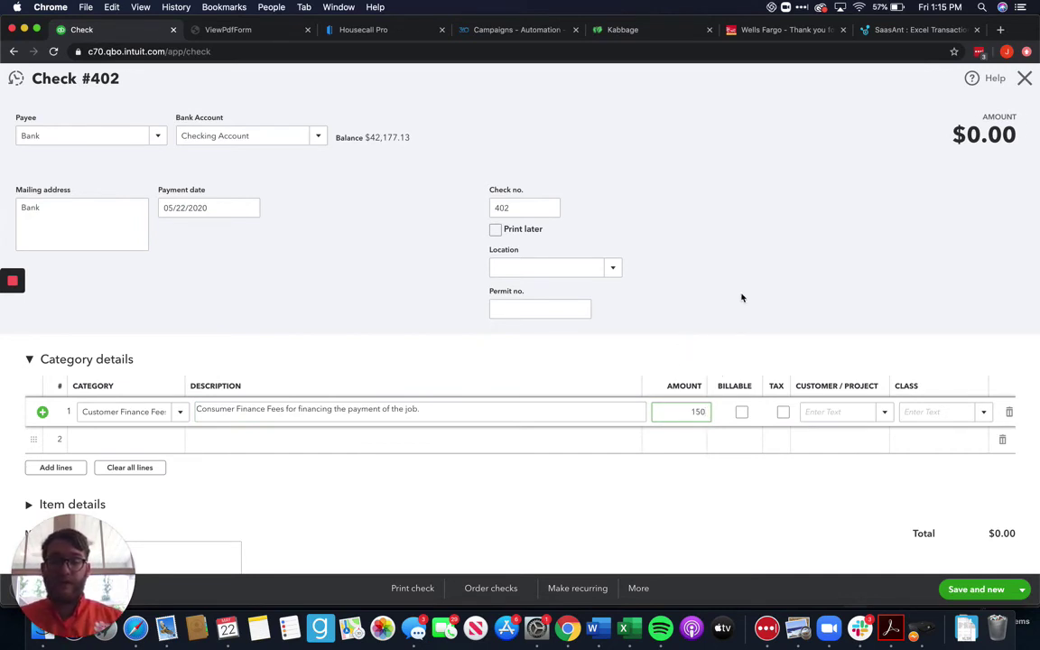
{"action": "left_click", "coordinate": [756, 357]}
{"action": "left_click", "coordinate": [824, 412]}
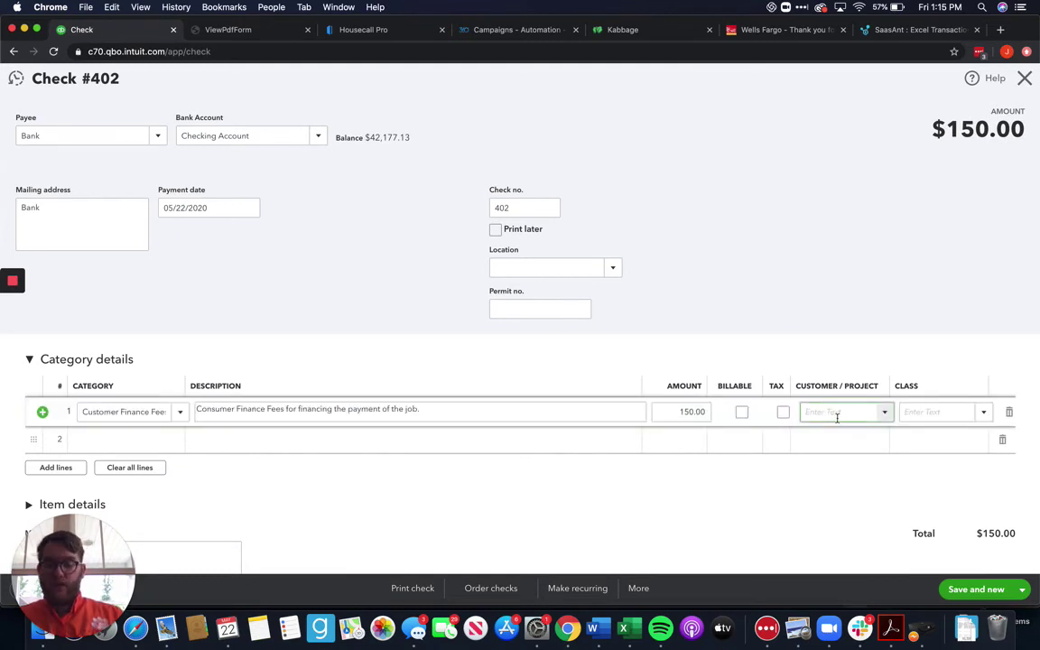
{"action": "left_click", "coordinate": [885, 414]}
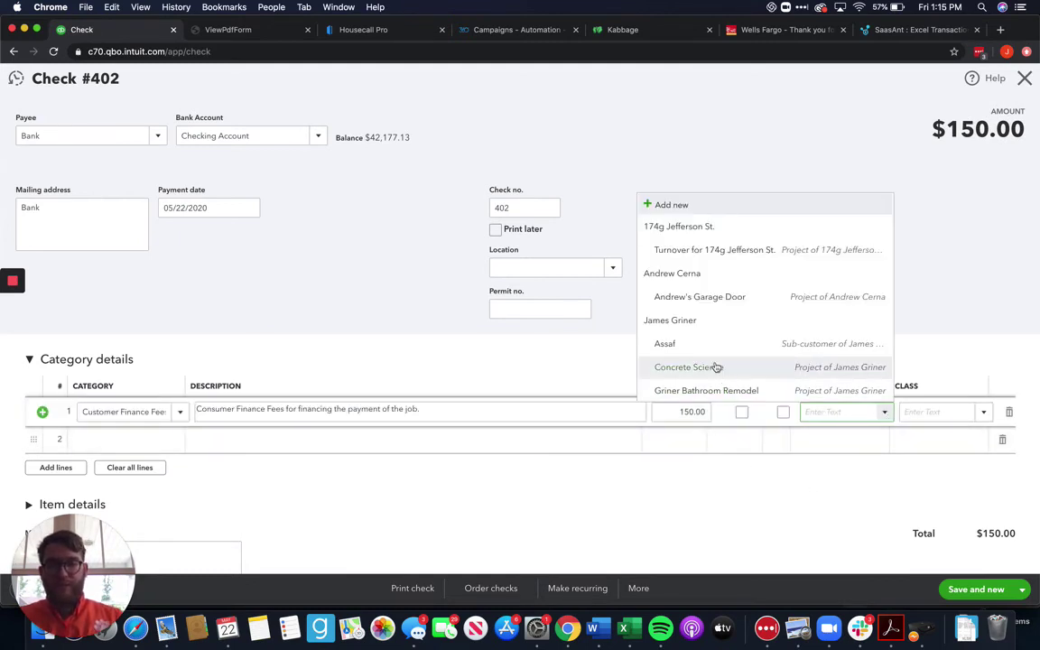
{"action": "left_click", "coordinate": [715, 365]}
{"action": "scroll", "coordinate": [380, 393], "scroll_direction": "down", "scroll_amount": 1}
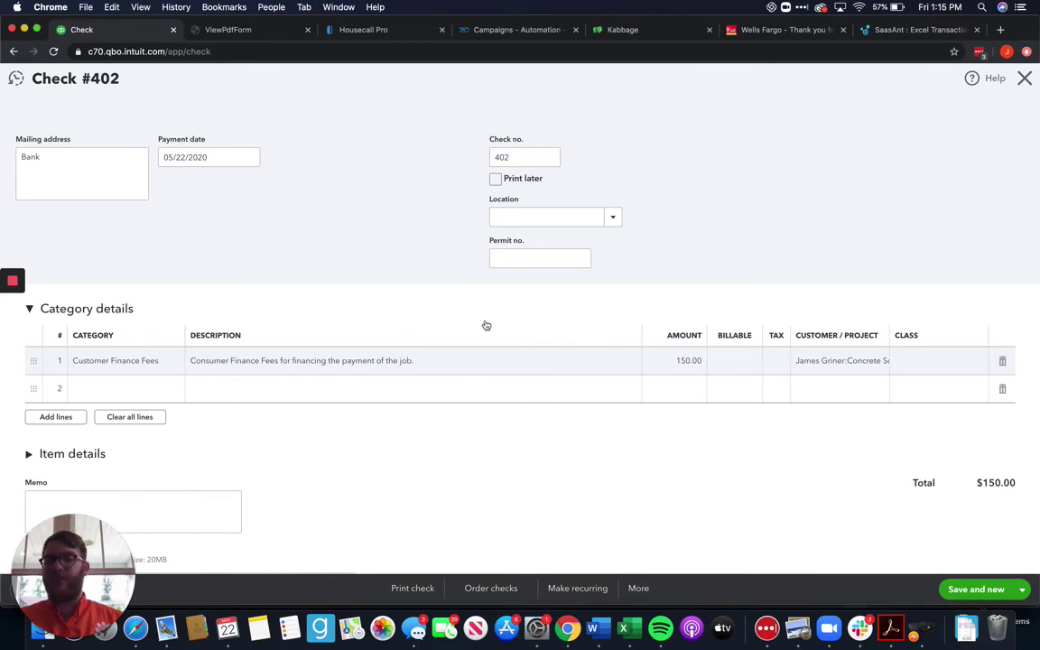
{"action": "scroll", "coordinate": [486, 323], "scroll_direction": "up", "scroll_amount": 1}
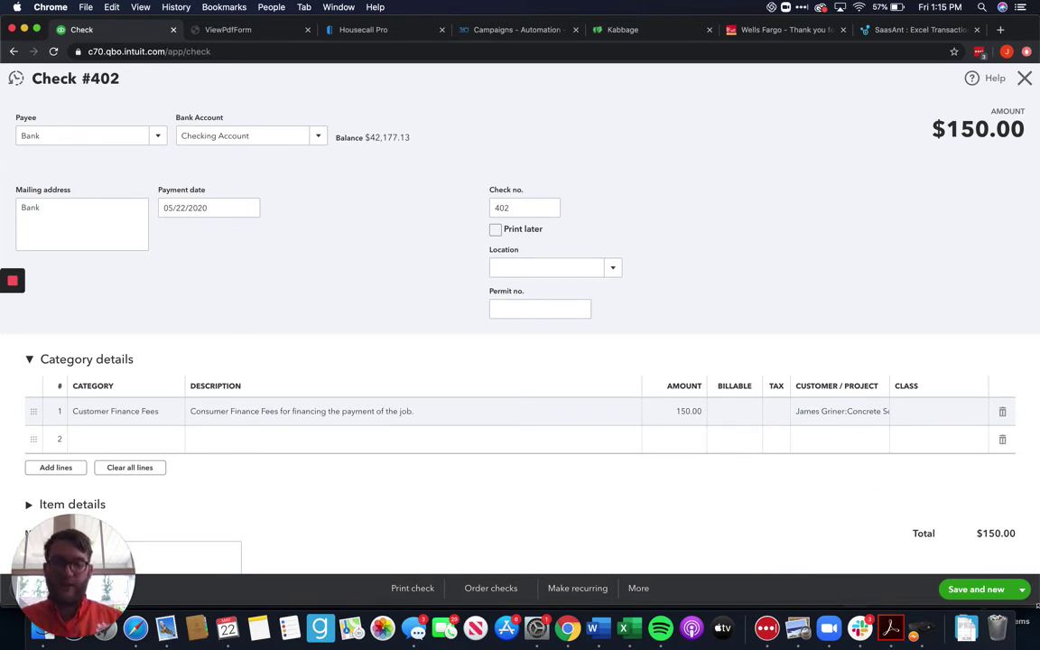
- Save and close the check, and review the Concrete Science project's transaction list
{"action": "left_click", "coordinate": [1022, 590]}
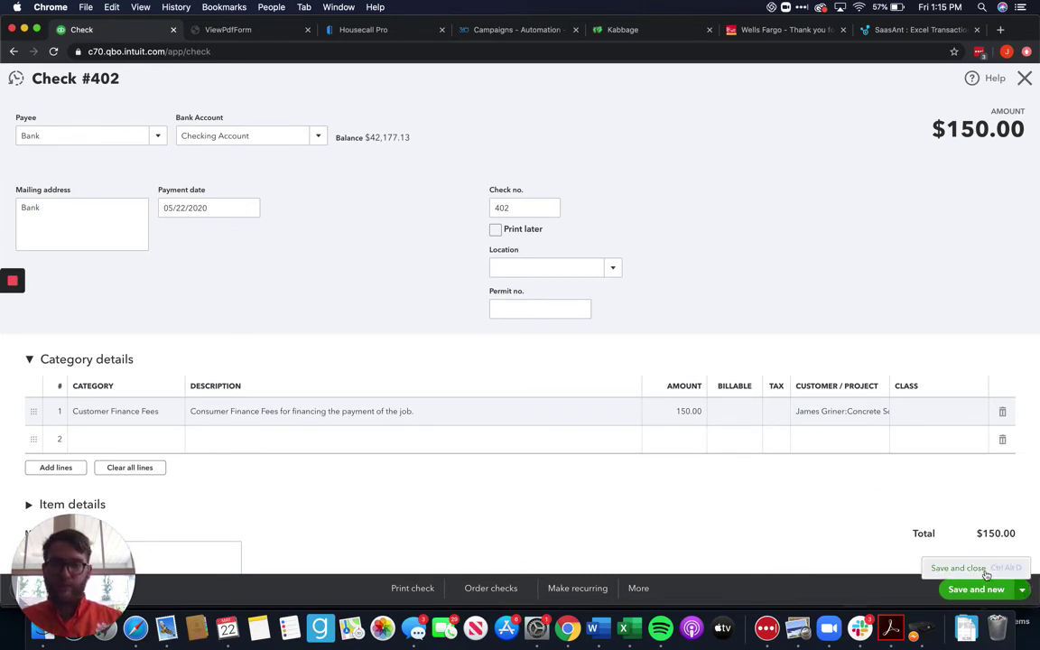
{"action": "left_click", "coordinate": [959, 567]}
{"action": "left_click", "coordinate": [652, 369]}
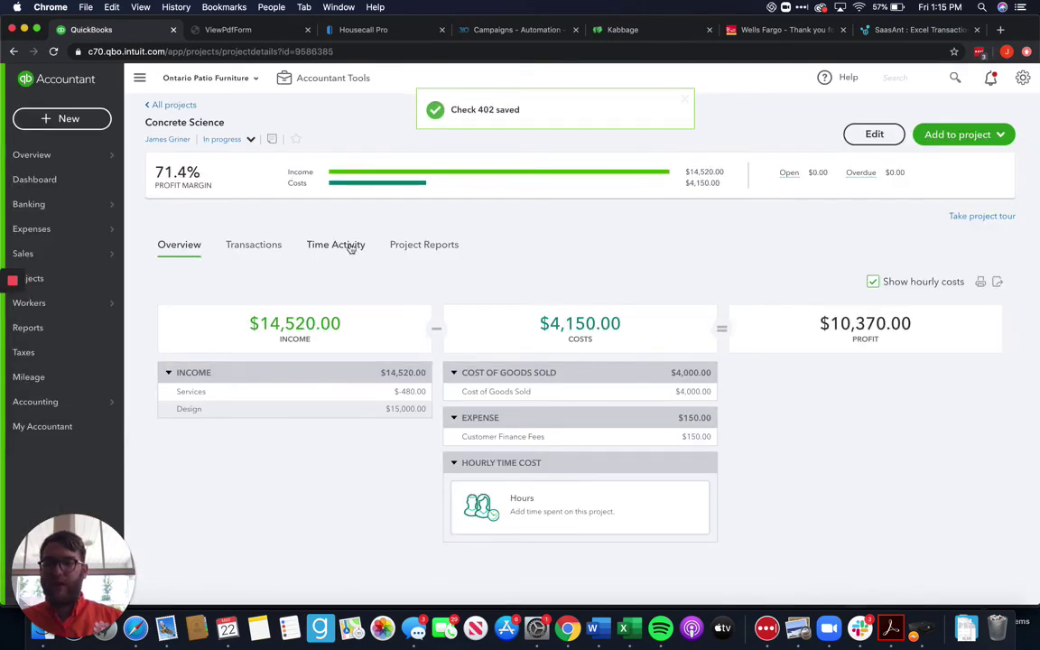
{"action": "left_click", "coordinate": [255, 247]}
{"action": "scroll", "coordinate": [511, 412], "scroll_direction": "down", "scroll_amount": 3}
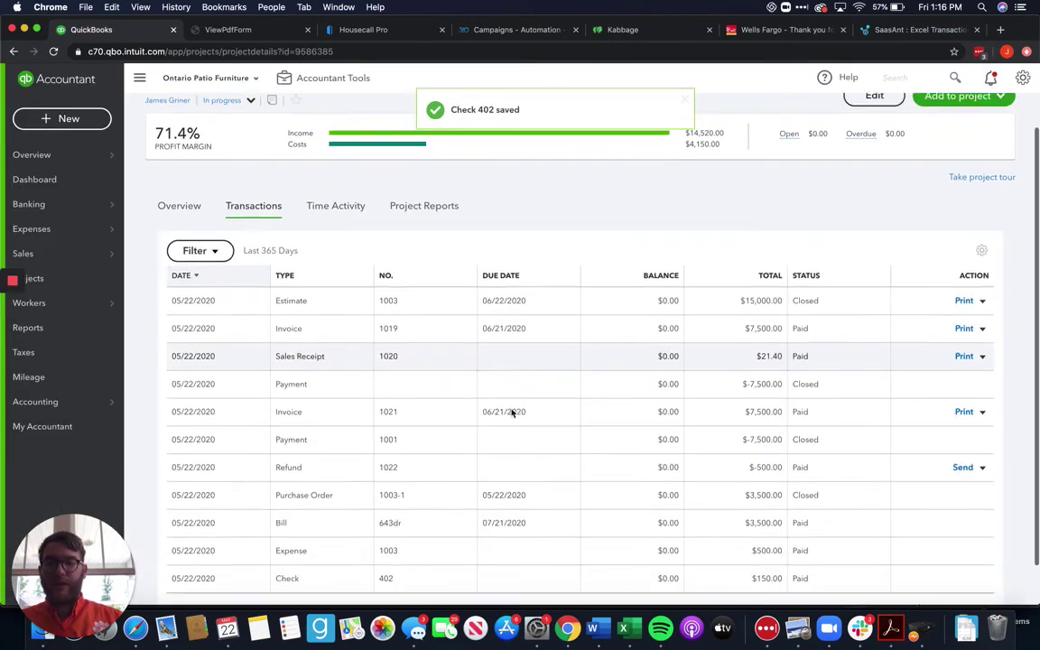
{"action": "scroll", "coordinate": [511, 413], "scroll_direction": "up", "scroll_amount": 3}
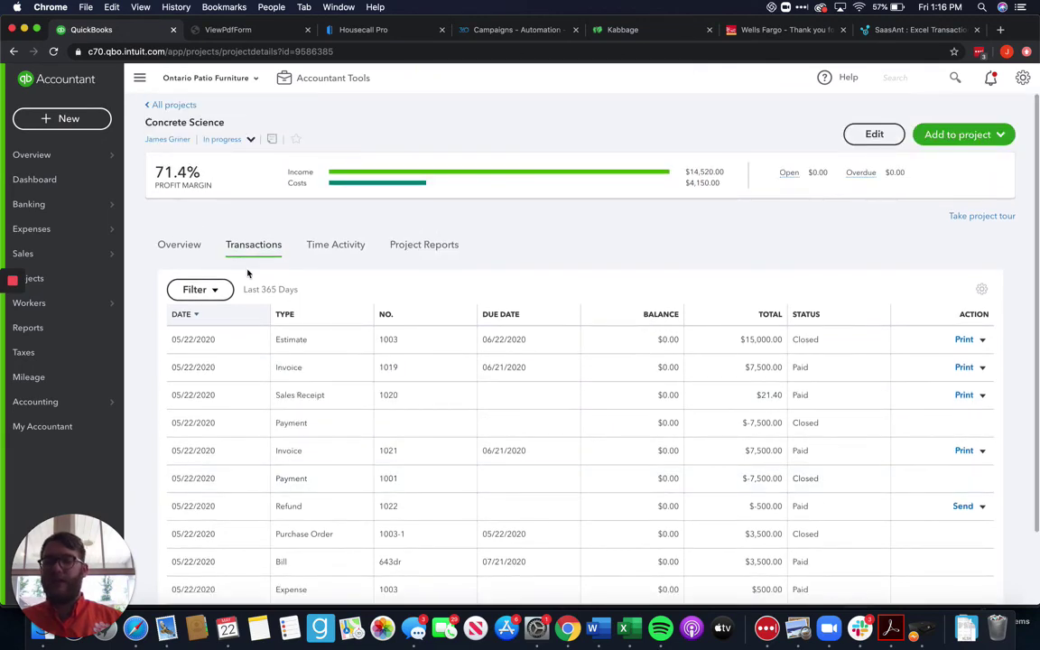
- Create a new vendor credit with Trane as the vendor
{"action": "left_click", "coordinate": [68, 115]}
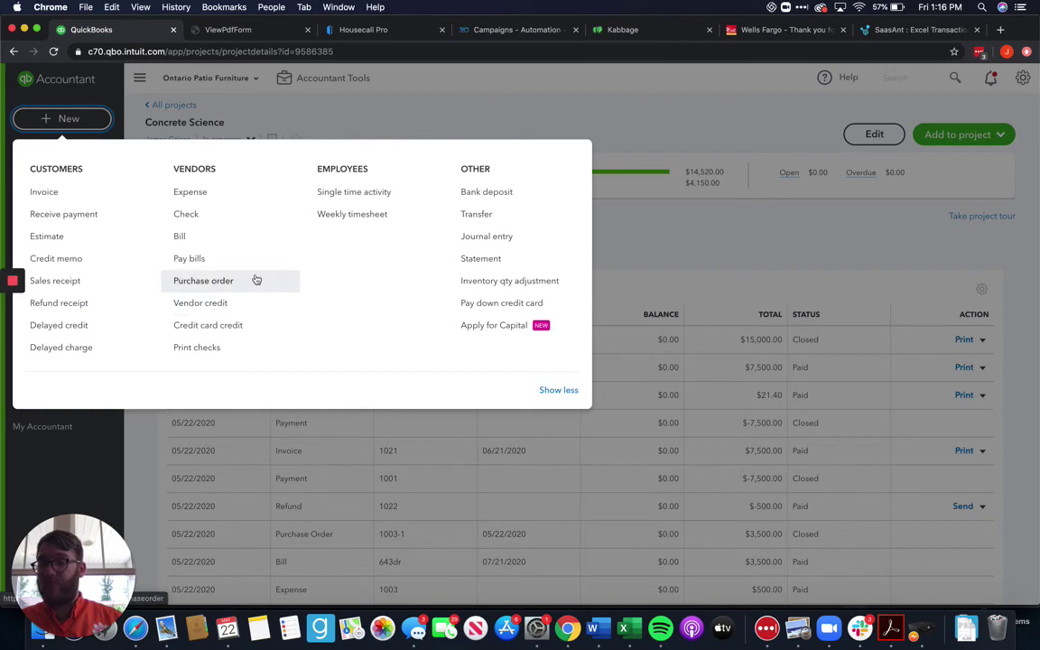
{"action": "left_click", "coordinate": [213, 303]}
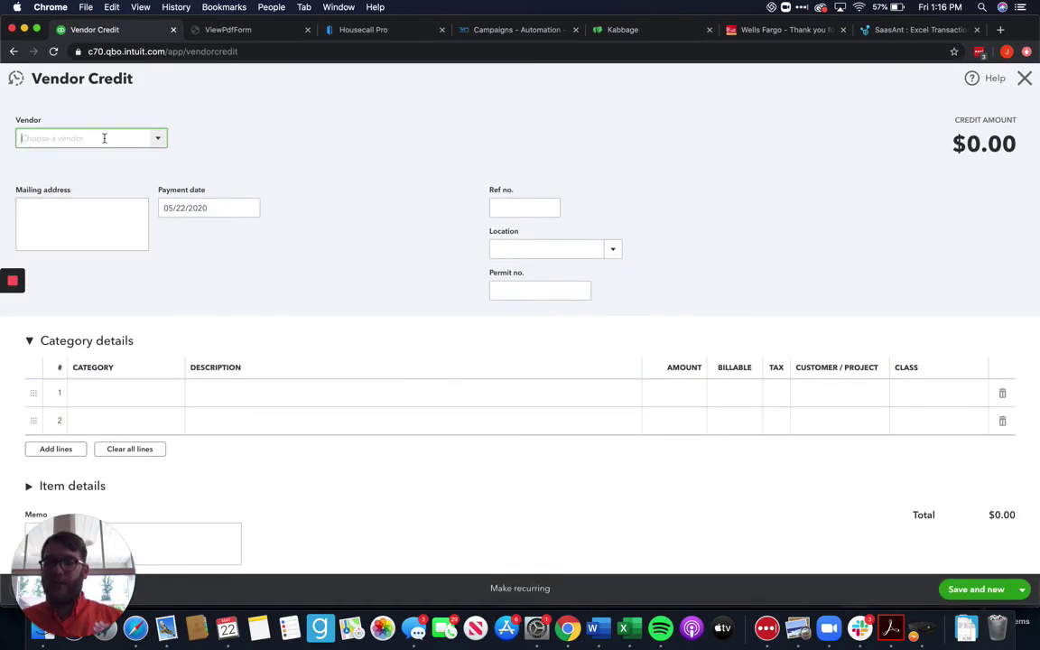
{"action": "type", "text": "Trane"}
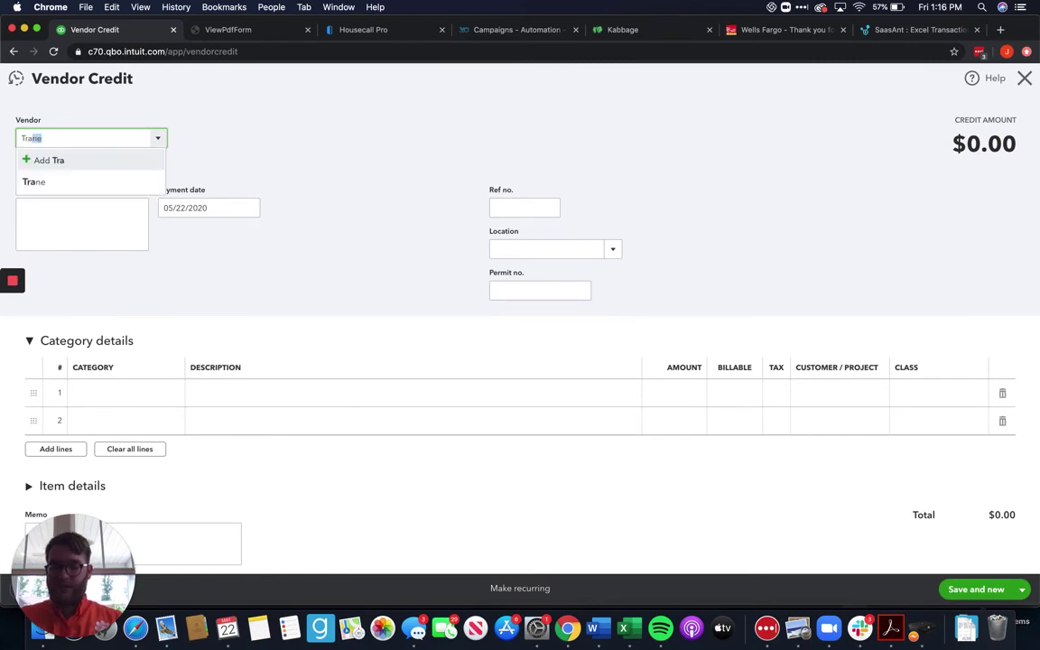
{"action": "left_click", "coordinate": [77, 182]}
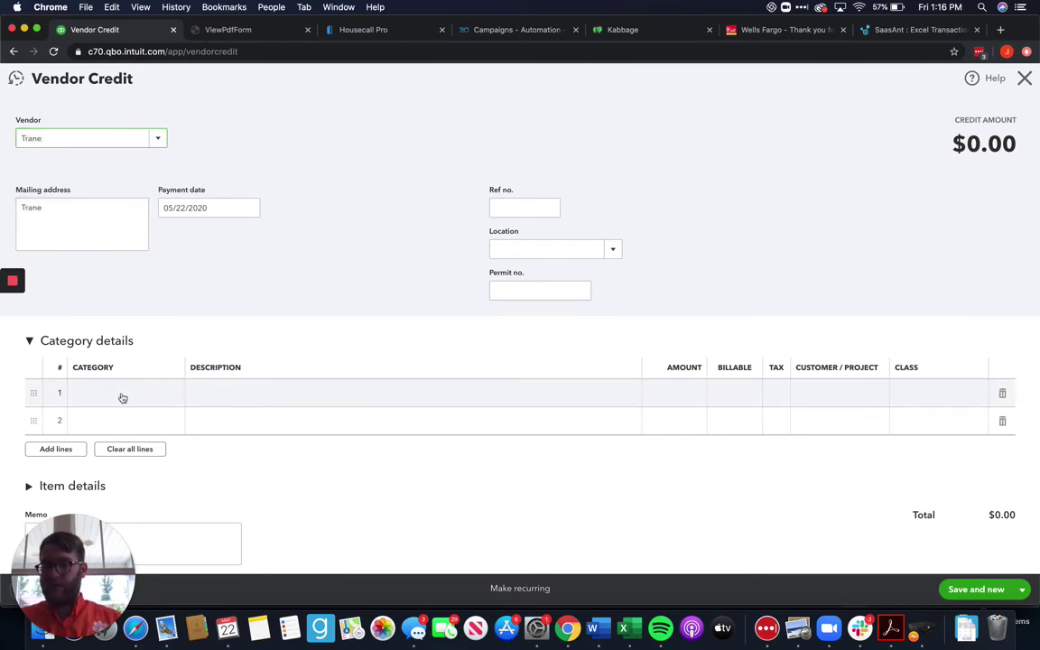
- Enter a Cost of Goods Sold line for 500.00 on the vendor credit
{"action": "left_click", "coordinate": [124, 395]}
{"action": "type", "text": "Cost of Goods Sold"}
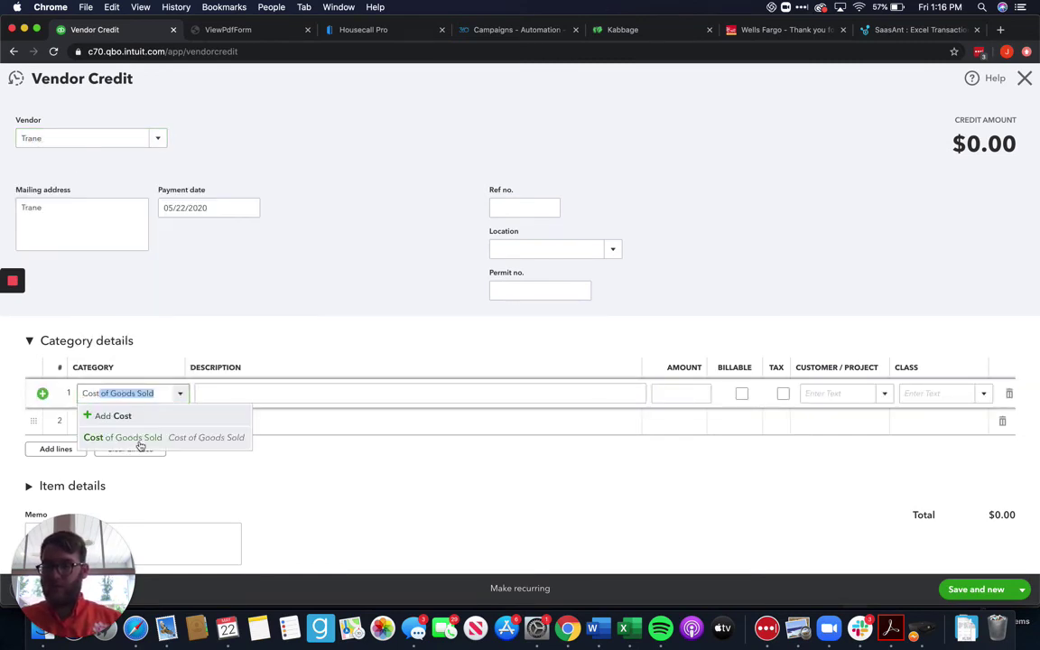
{"action": "left_click", "coordinate": [139, 439]}
{"action": "left_click", "coordinate": [672, 397]}
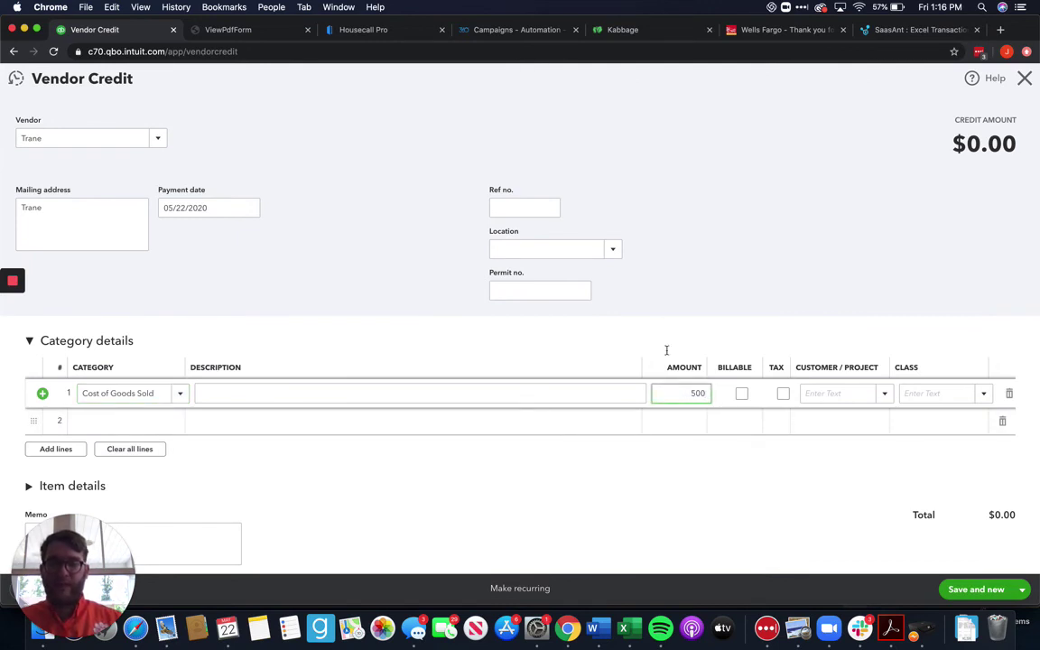
{"action": "left_click", "coordinate": [704, 292]}
- Set the vendor credit's reference number to 643dg
{"action": "left_click", "coordinate": [521, 226]}
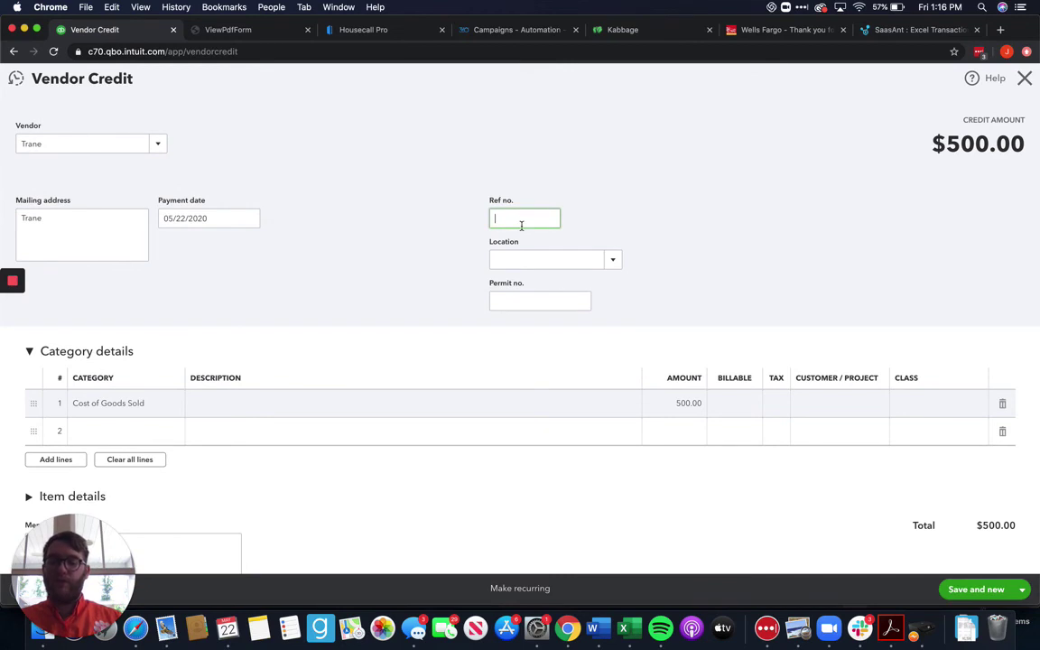
{"action": "type", "text": "1003-1"}
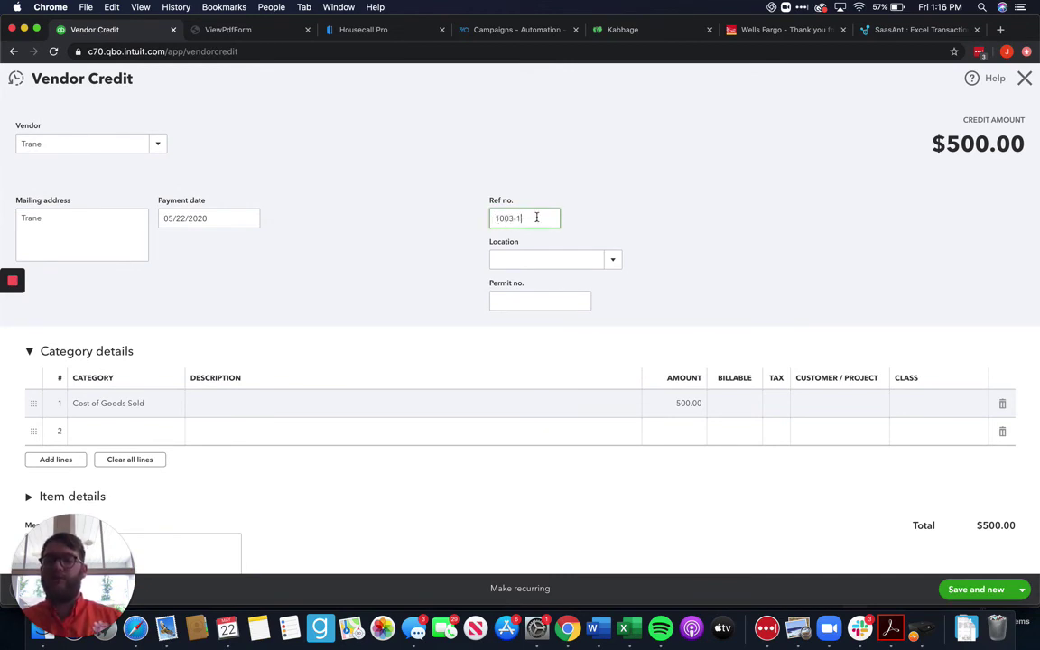
{"action": "left_click_drag", "start_coordinate": [536, 217], "coordinate": [471, 222]}
{"action": "type", "text": "643dg"}
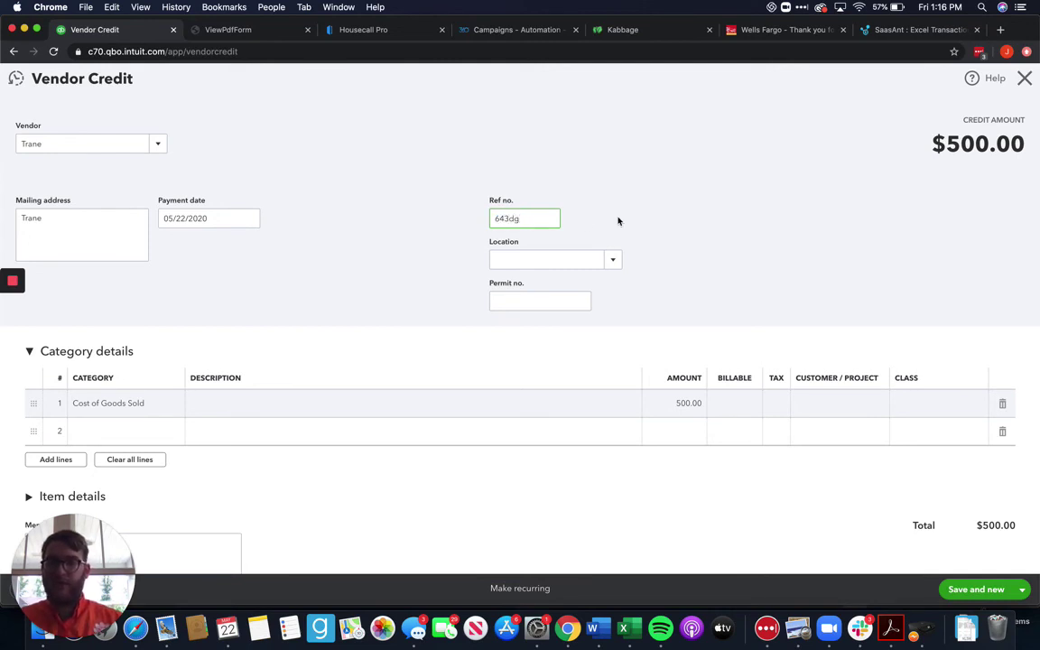
{"action": "left_click", "coordinate": [619, 222]}
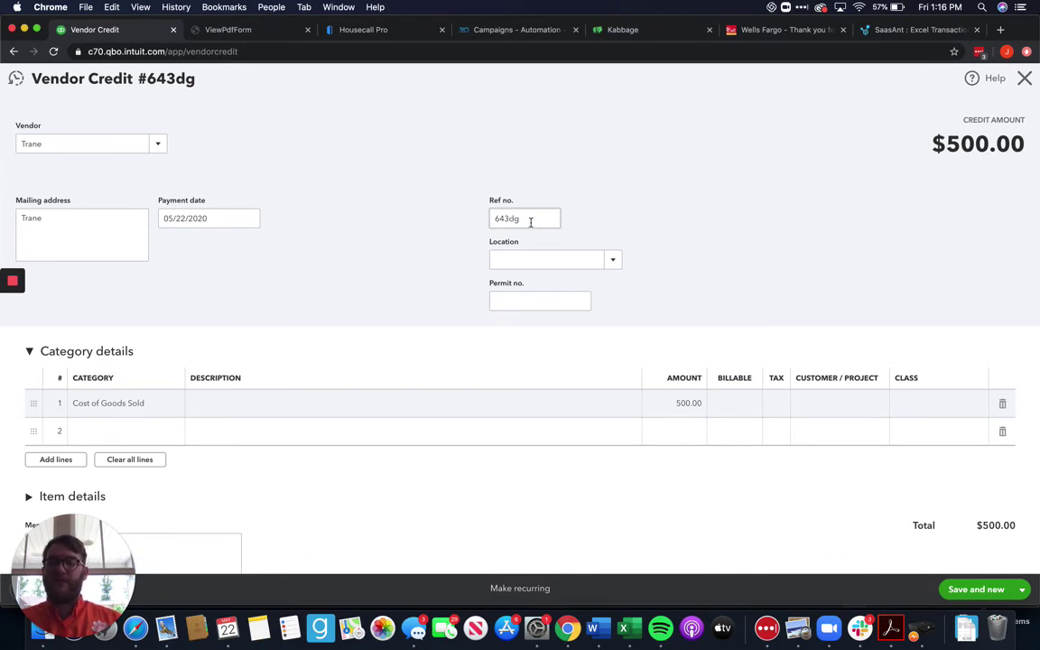
- Assign the vendor credit's Cost of Goods Sold line to the Concrete Science project
{"action": "left_click", "coordinate": [835, 411]}
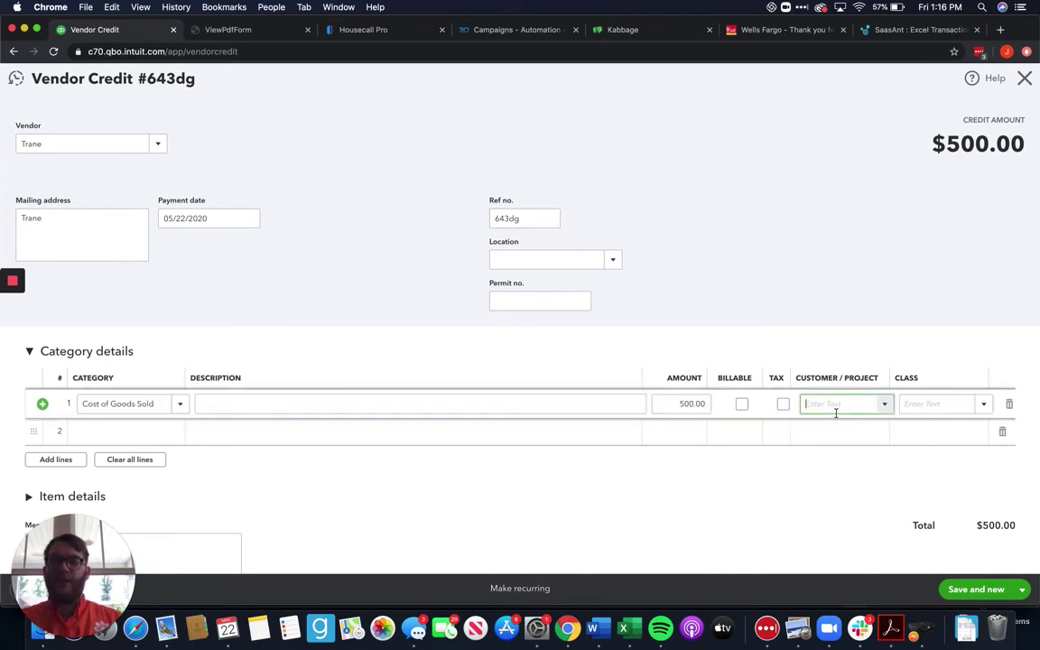
{"action": "left_click", "coordinate": [884, 404]}
{"action": "left_click", "coordinate": [715, 359]}
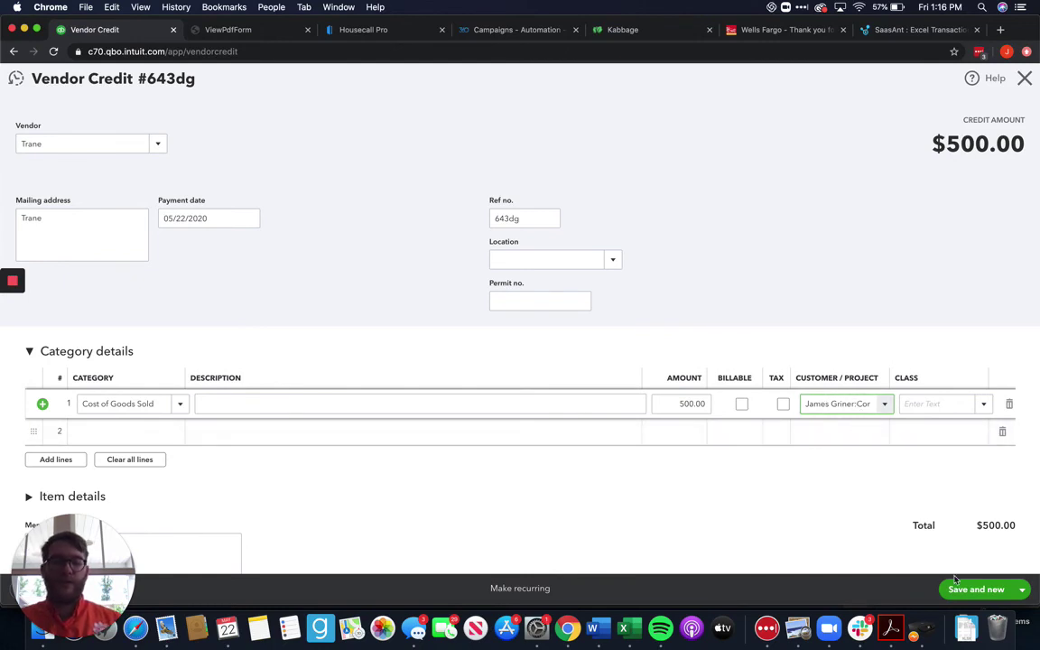
- Save and close the vendor credit, and check its entry in the project's transactions
{"action": "left_click", "coordinate": [1013, 596]}
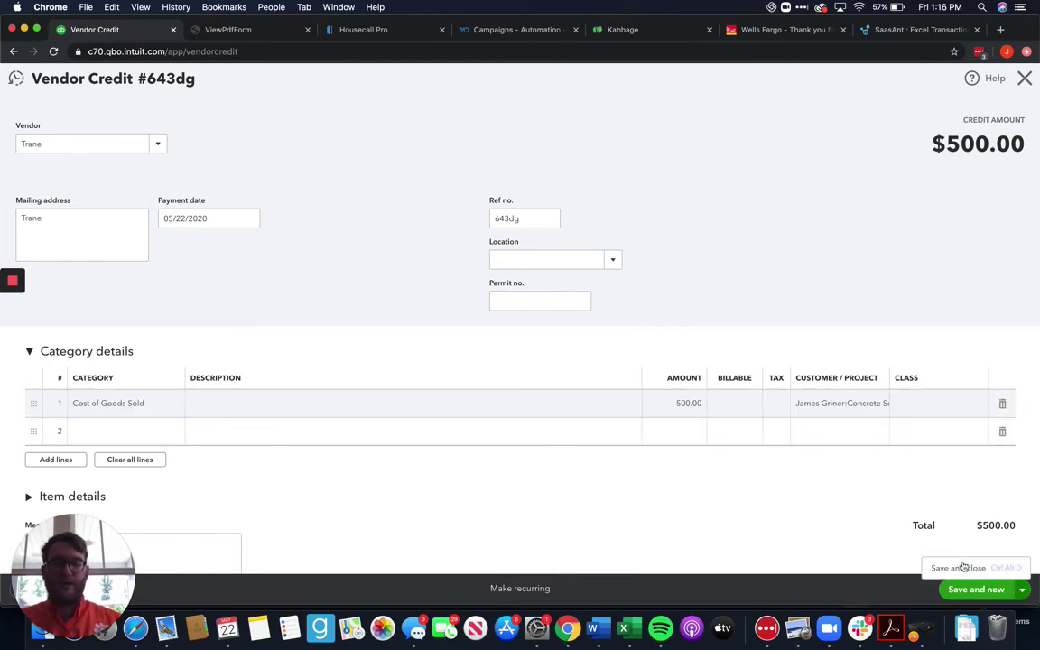
{"action": "left_click", "coordinate": [963, 566]}
{"action": "left_click", "coordinate": [625, 372]}
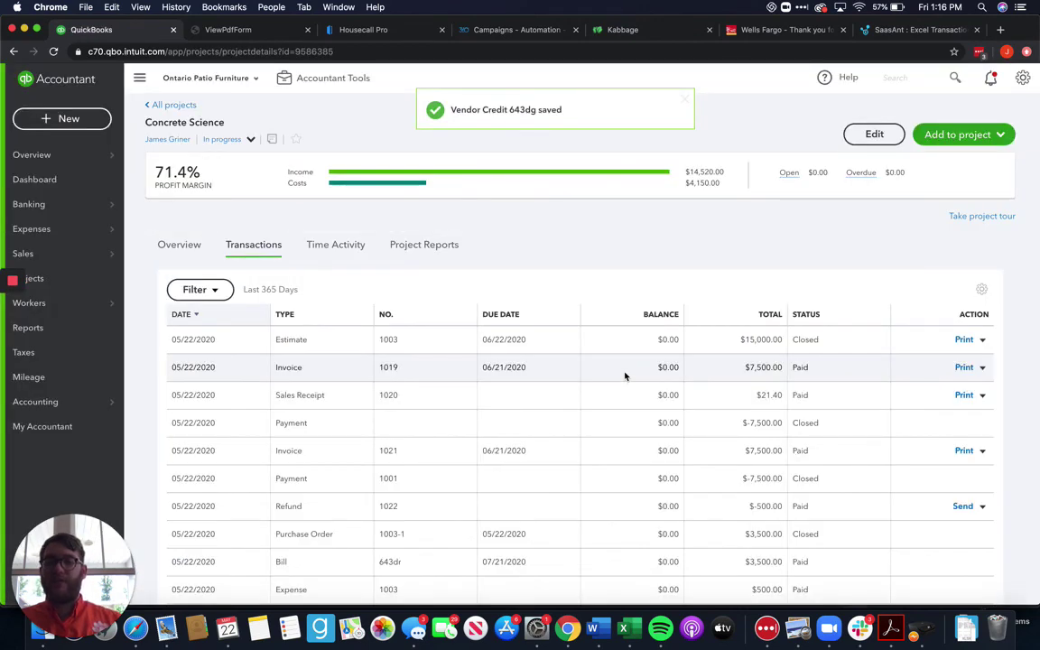
{"action": "scroll", "coordinate": [625, 376], "scroll_direction": "down", "scroll_amount": 3}
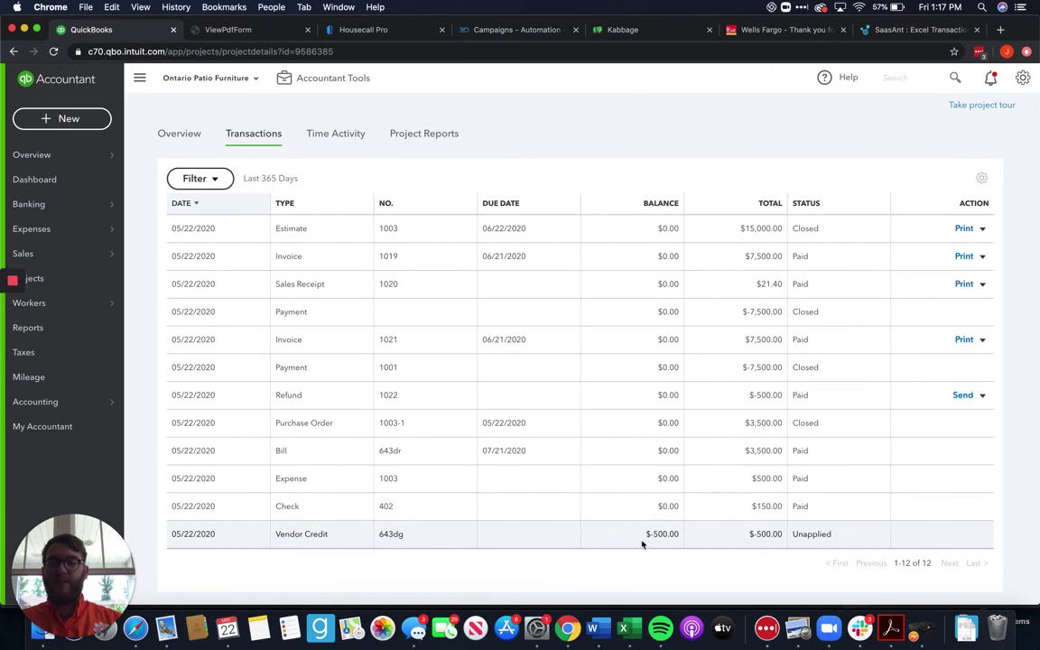
- Reload the Concrete Science project page and check the project's total costs in its summary
{"action": "scroll", "coordinate": [781, 453], "scroll_direction": "up", "scroll_amount": 3}
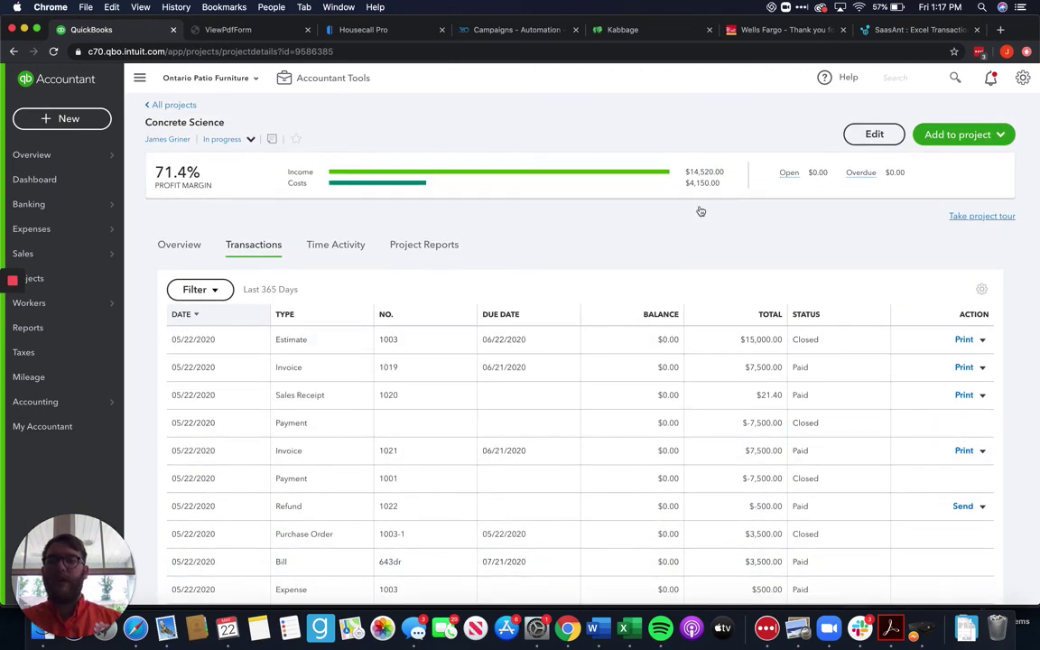
{"action": "left_click", "coordinate": [53, 52]}
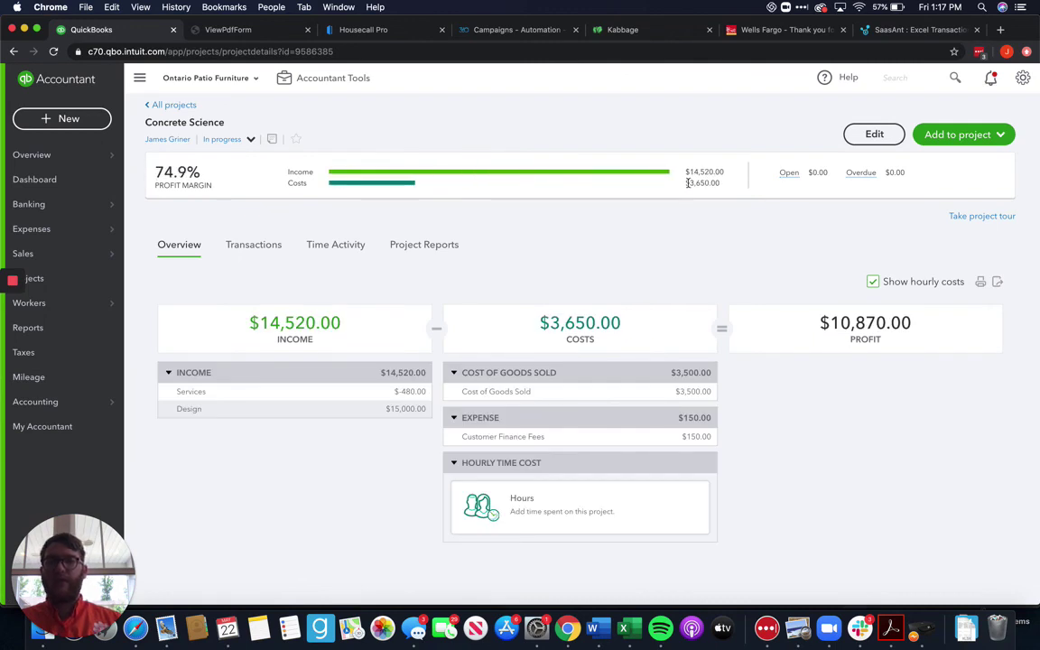
{"action": "left_click_drag", "start_coordinate": [689, 182], "coordinate": [738, 187]}
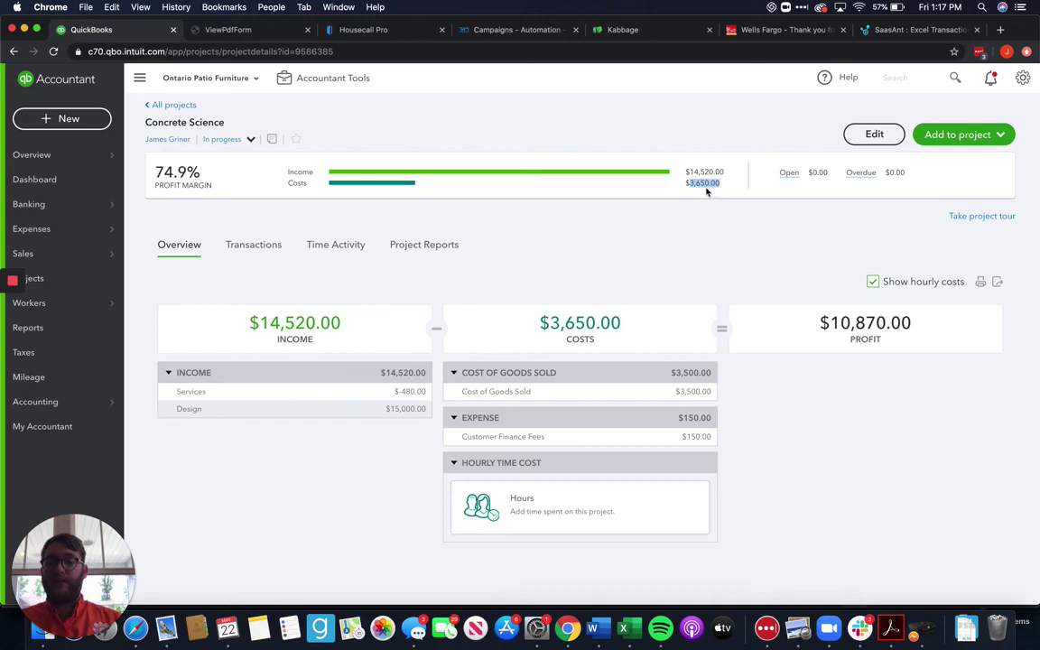
{"action": "left_click", "coordinate": [721, 244]}
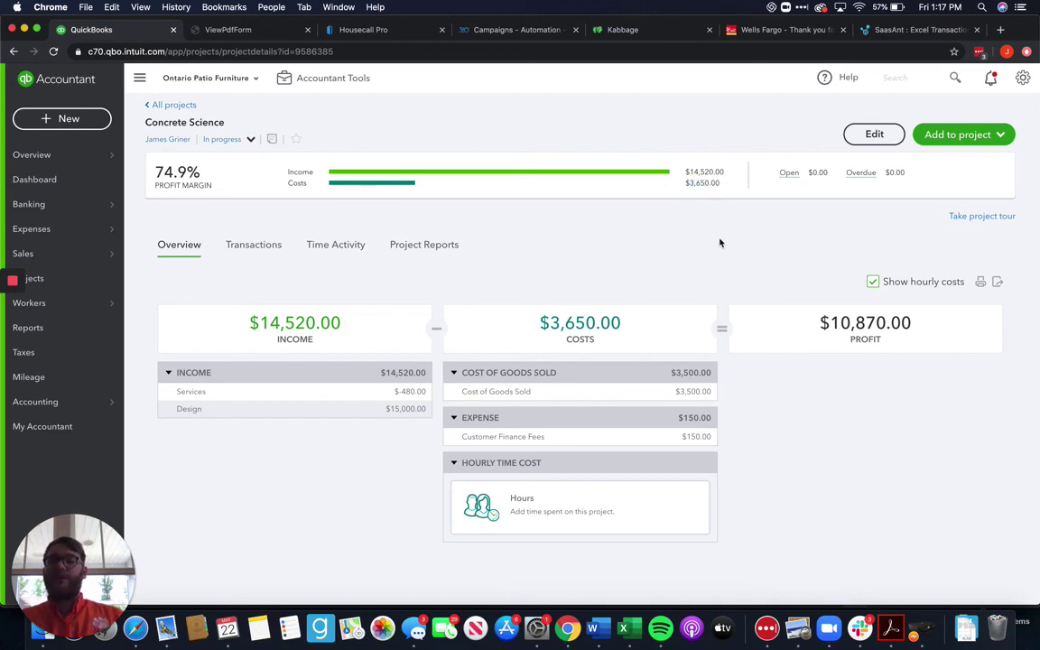
- Review the vendor transaction types available for new entries, and check the Concrete Science project's profit margin
{"action": "left_click", "coordinate": [93, 120]}
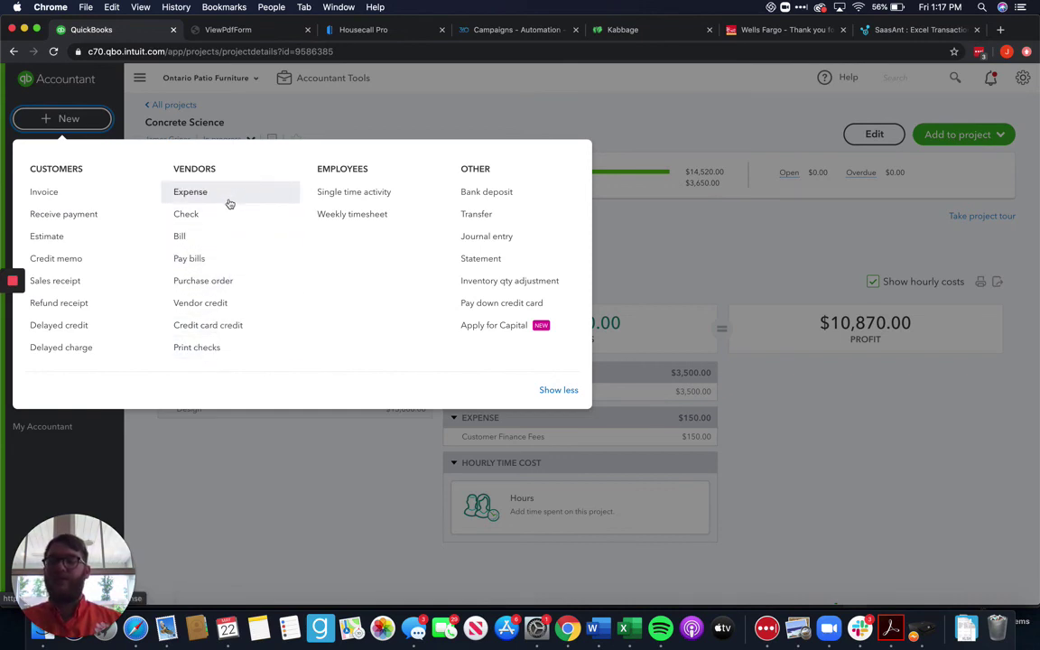
{"action": "left_click", "coordinate": [702, 252]}
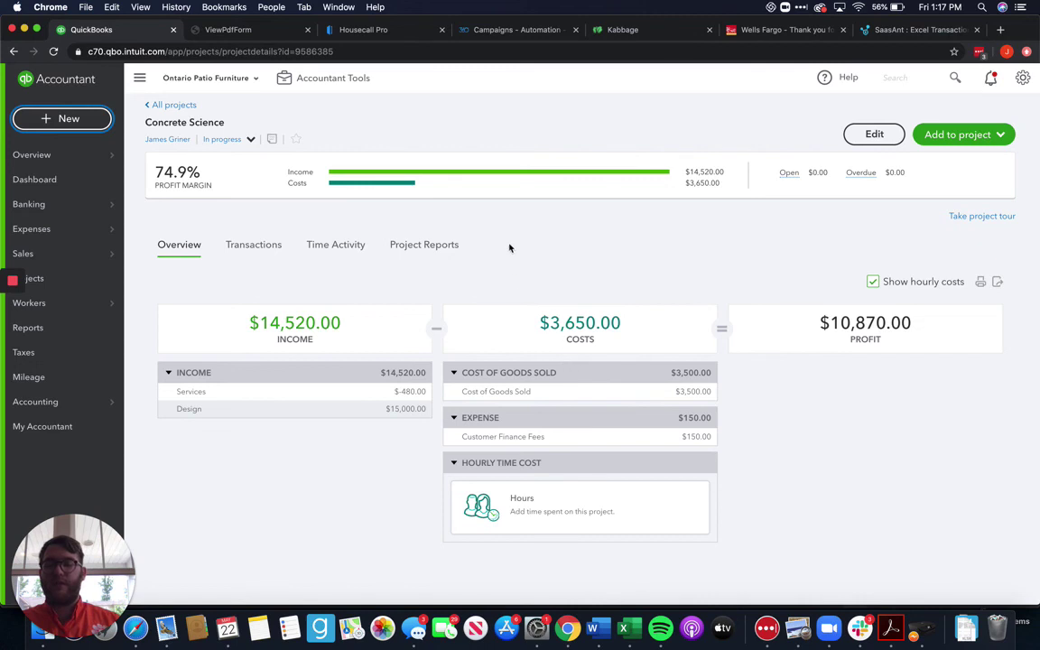
{"action": "left_click_drag", "start_coordinate": [185, 178], "coordinate": [158, 171]}
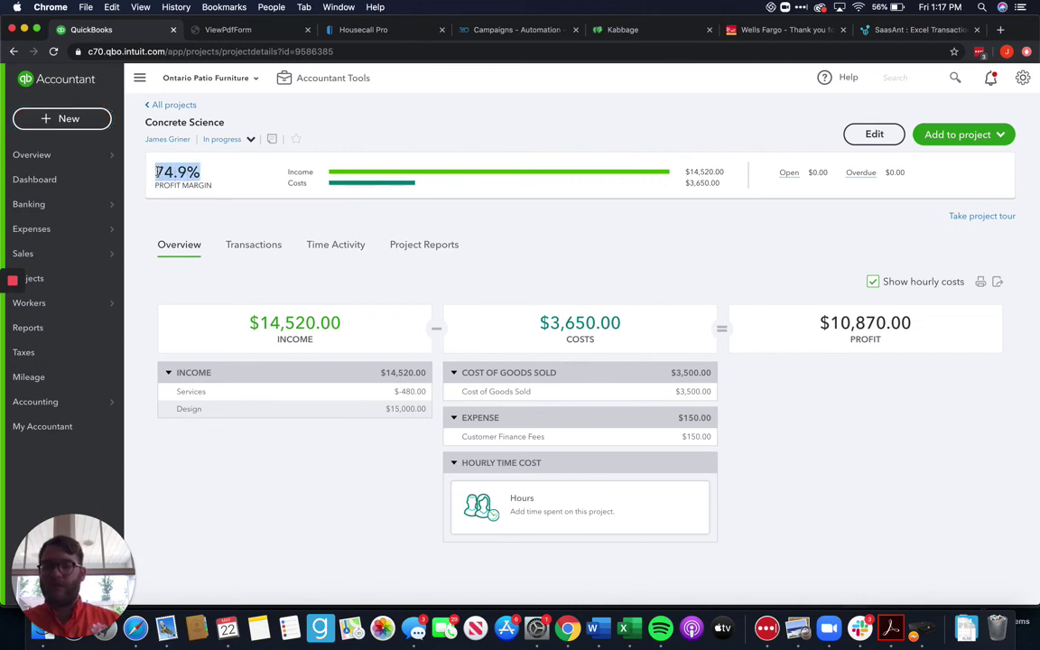